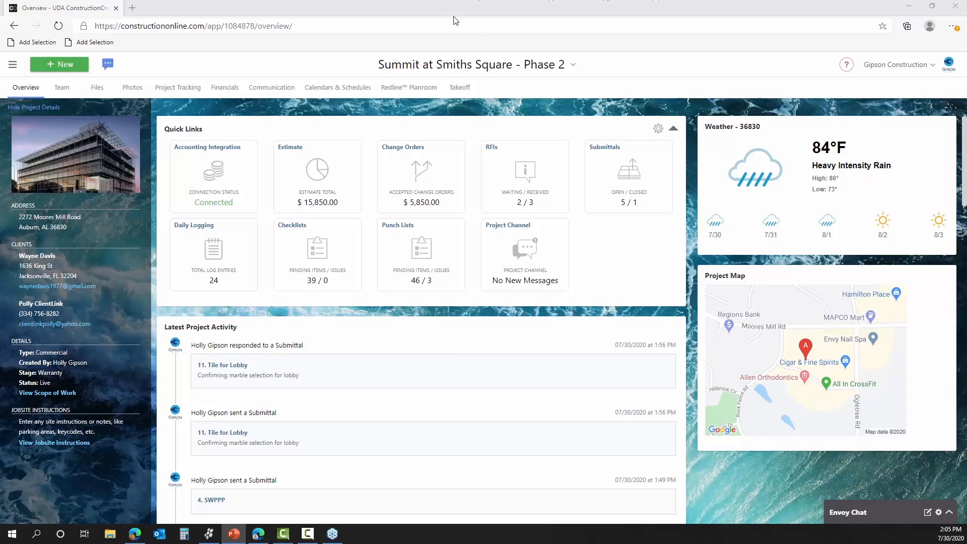
Step: Open the project's submittals and look over the existing entries in the full submittal list
left_click(280, 89)
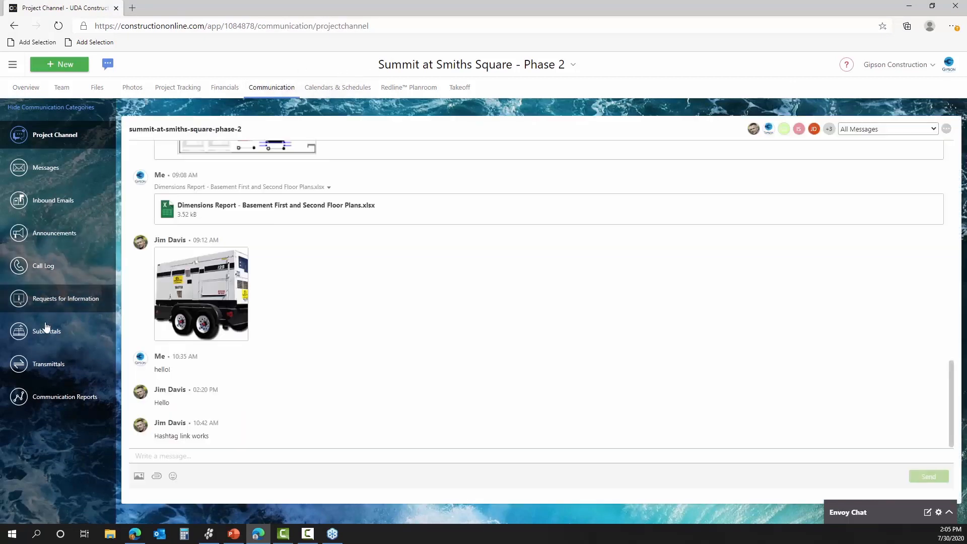
left_click(45, 330)
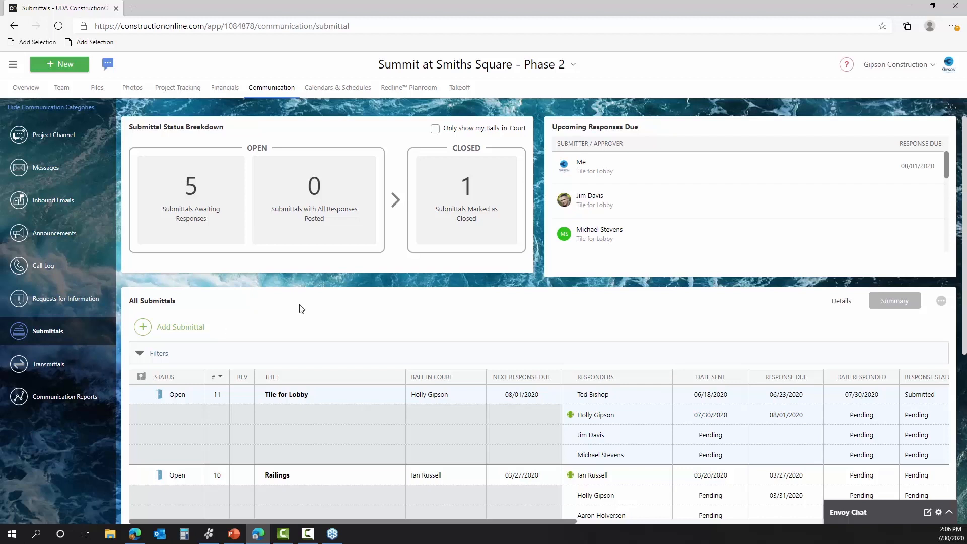
scroll(373, 325, "down", 6)
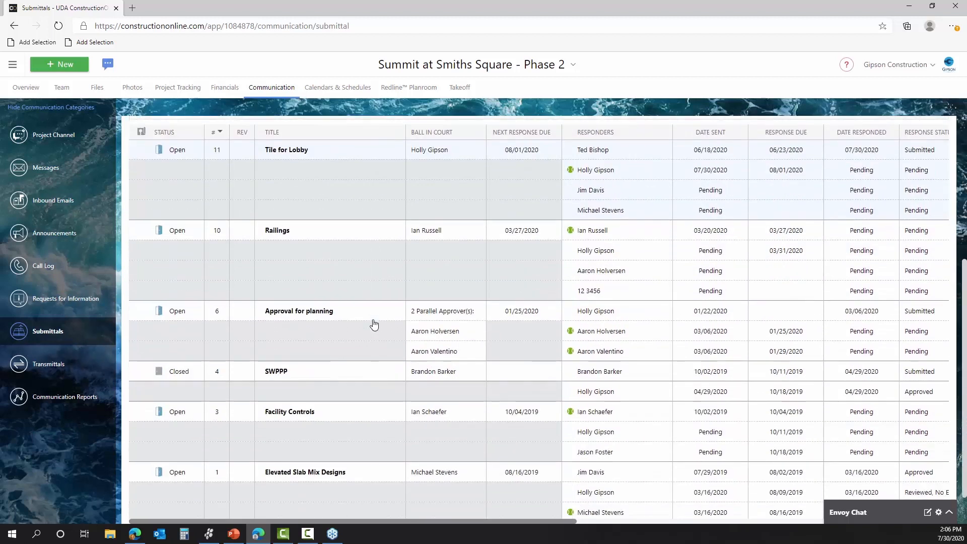
scroll(374, 325, "up", 6)
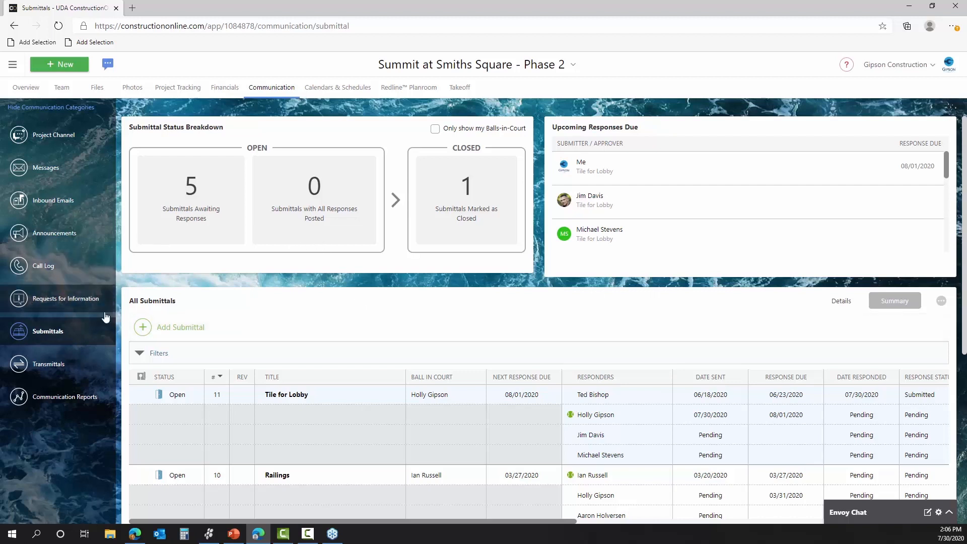
Step: Start a new submittal for the project and title it "Foundation Waterproofing"
left_click(162, 329)
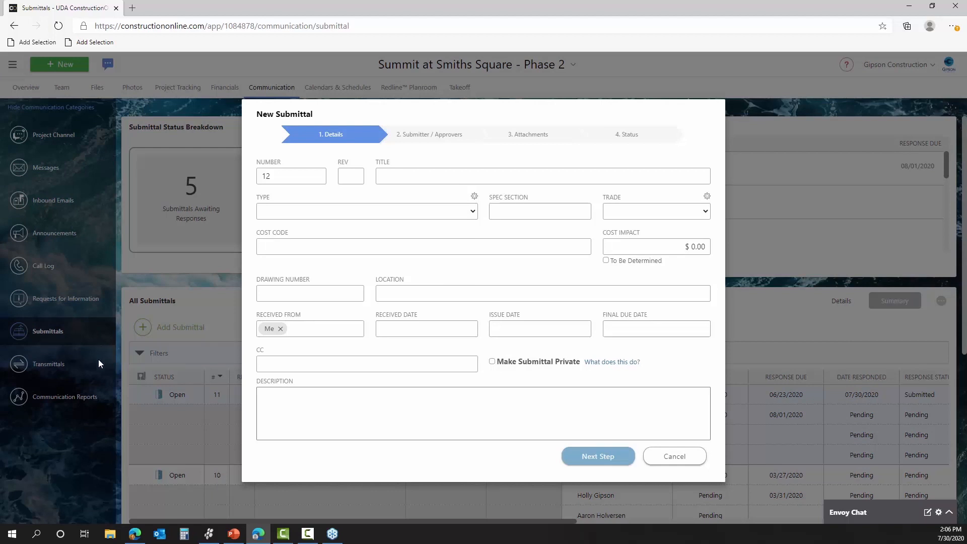
left_click(390, 175)
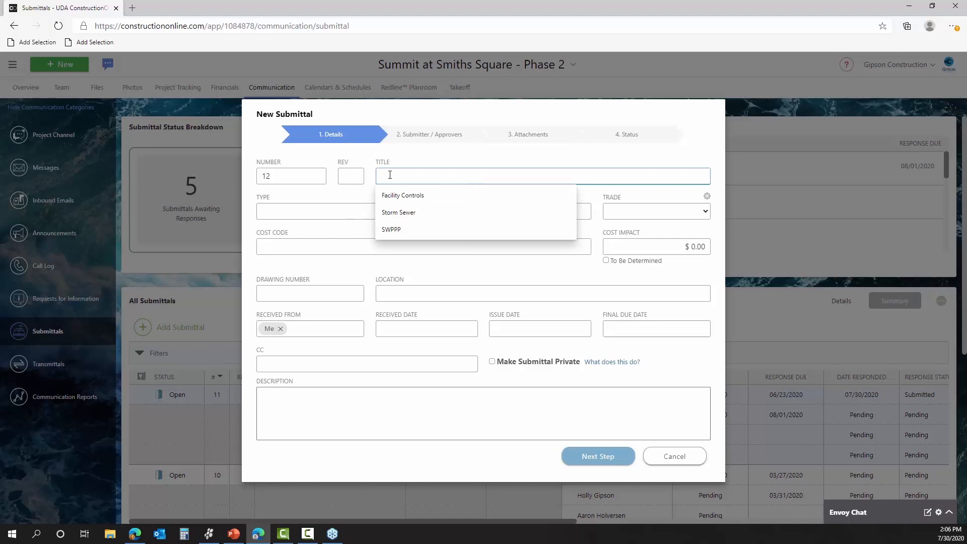
left_click(412, 160)
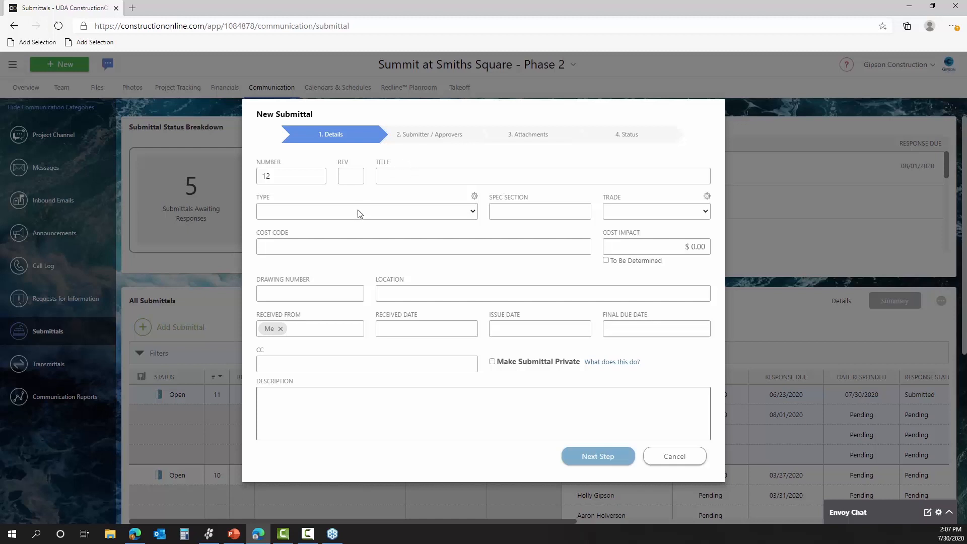
left_click(414, 175)
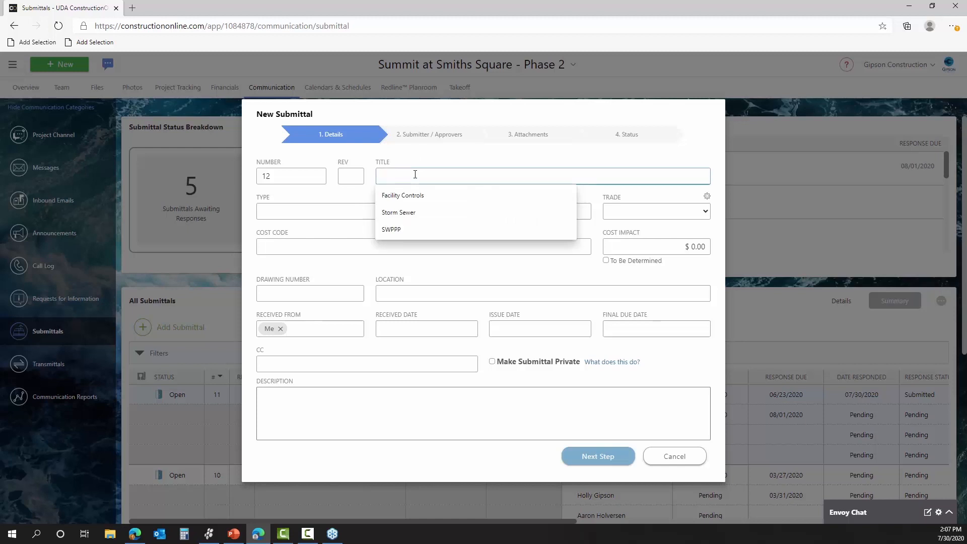
type("Founda")
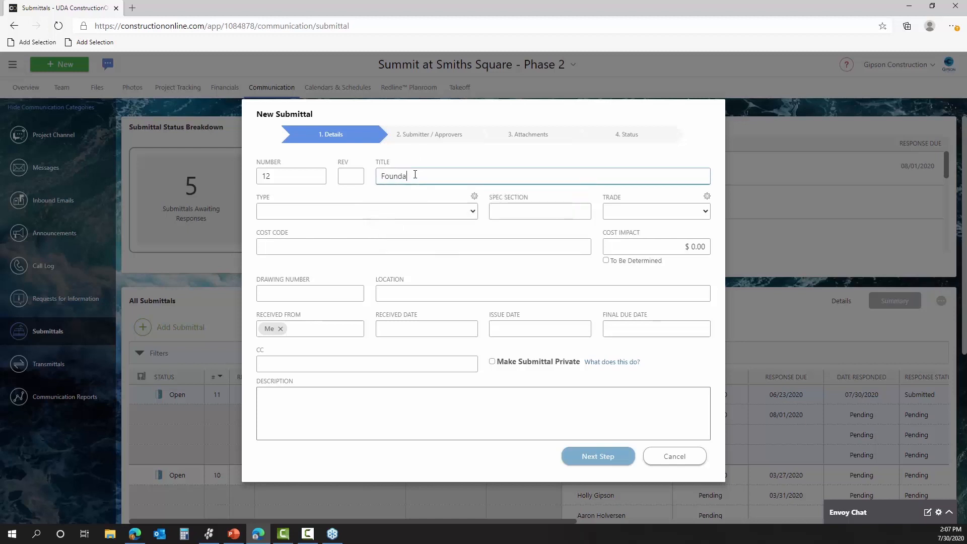
type("tion Waterproofing")
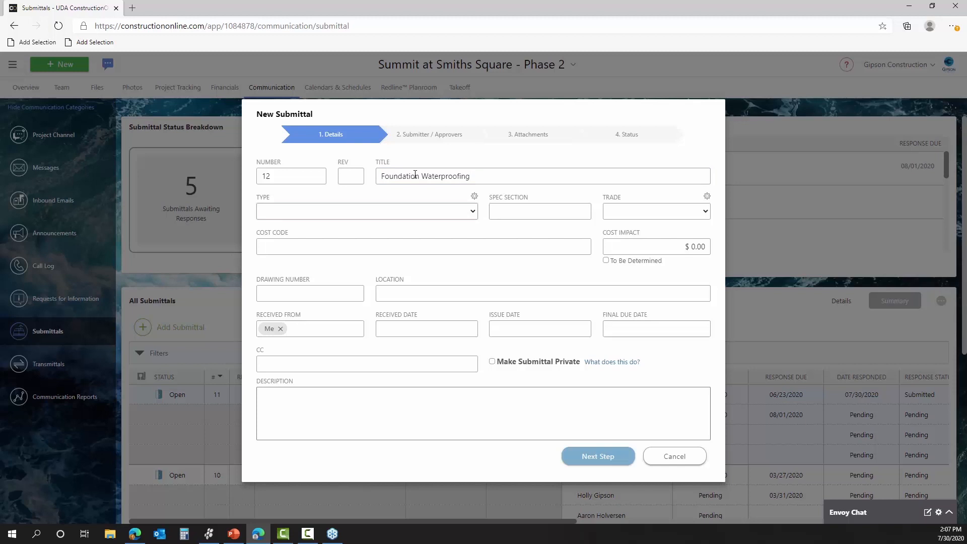
Step: Set the submittal type to Product Information and enter F252 as the spec section
left_click(316, 212)
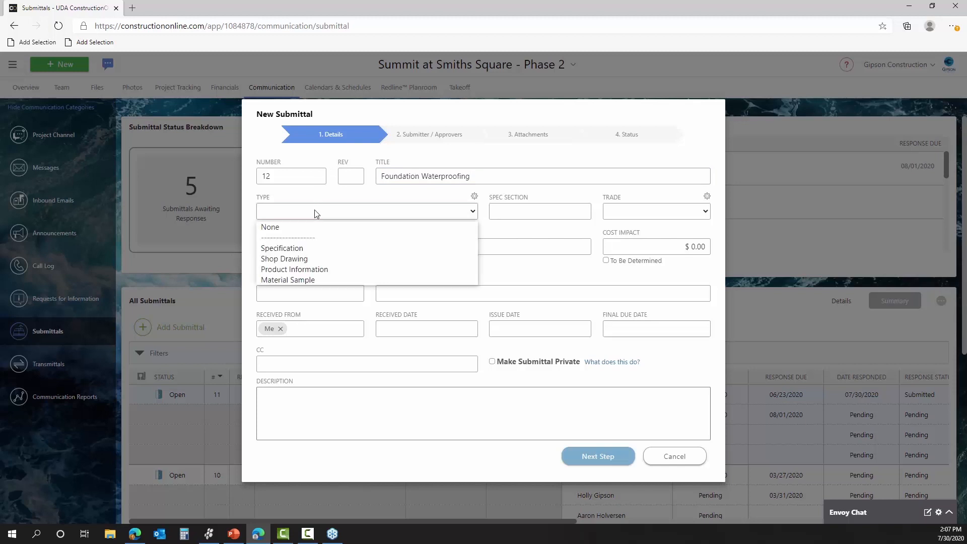
left_click(303, 273)
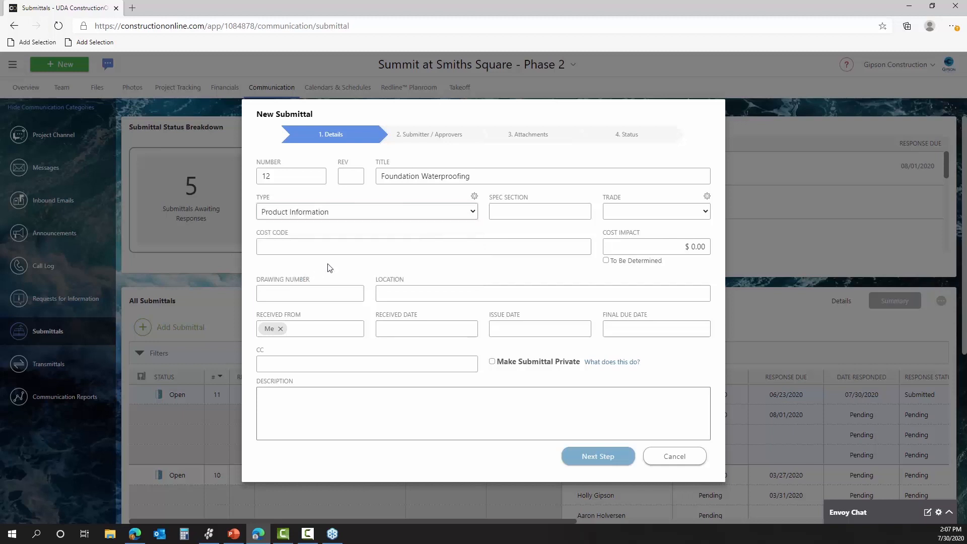
left_click(501, 211)
type("F252")
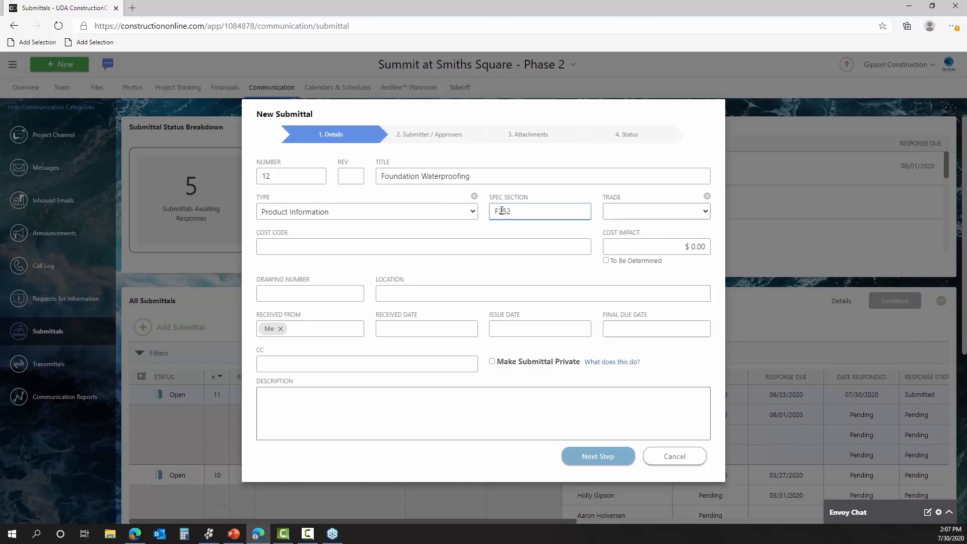
left_click(551, 265)
Step: Look up foundation cost codes and assign 2-621 - Foundatation Drainage Piping to the submittal
left_click(451, 248)
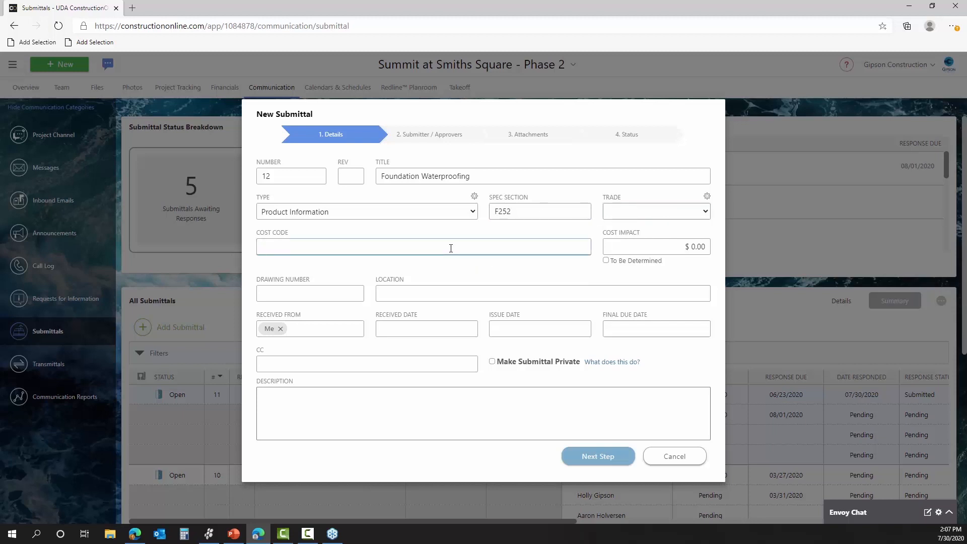
type("FOUN")
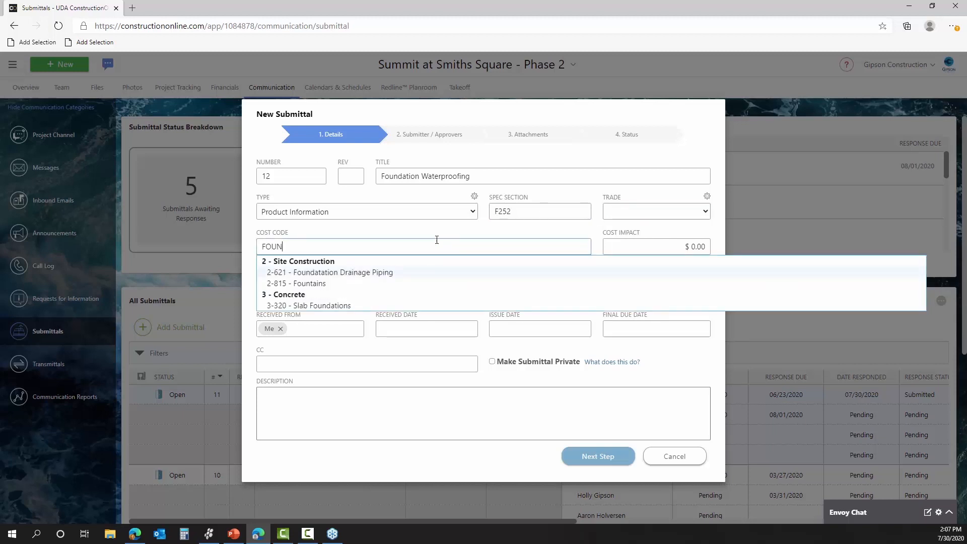
left_click(377, 273)
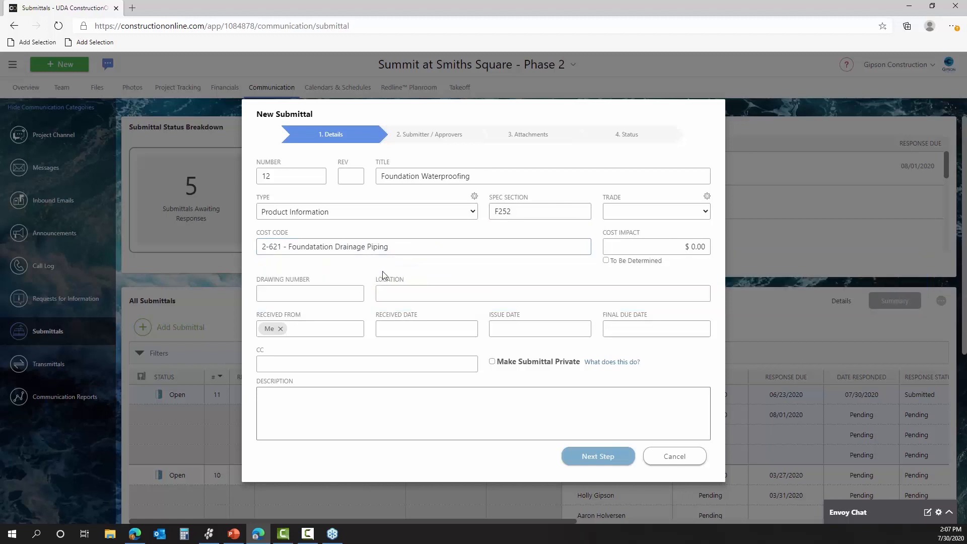
Step: Replace the submittal's cost code with 3-320 - Slab Foundations
left_click_drag(410, 249, 249, 249)
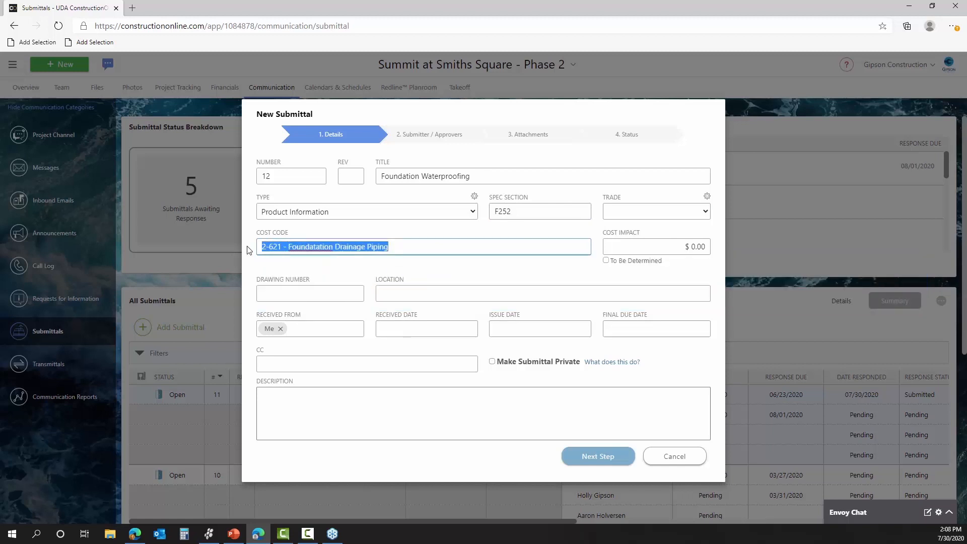
type("FOUNDA")
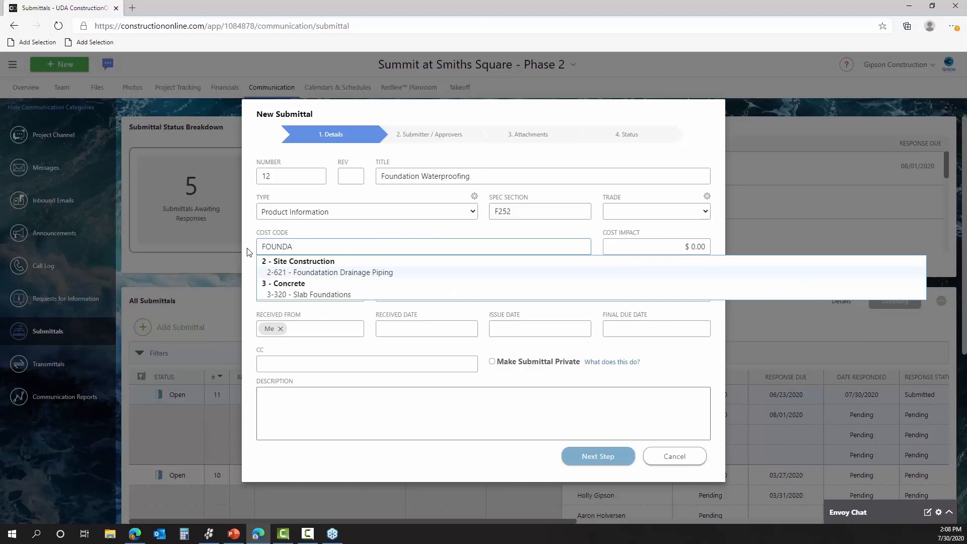
left_click(305, 295)
Step: Look over the submittal's other detail fields, including cost impact, drawing number, location, received date and the available trades
left_click(612, 243)
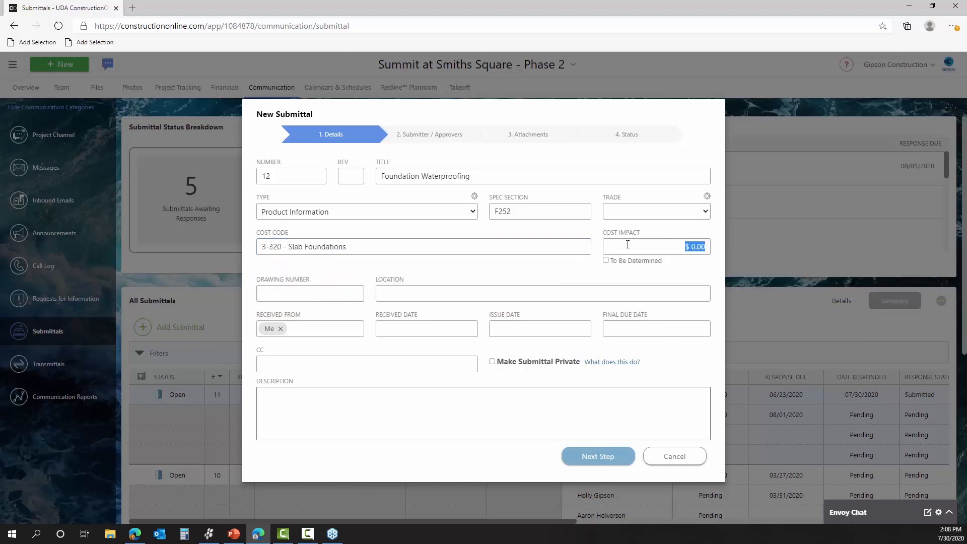
left_click(319, 290)
left_click(405, 290)
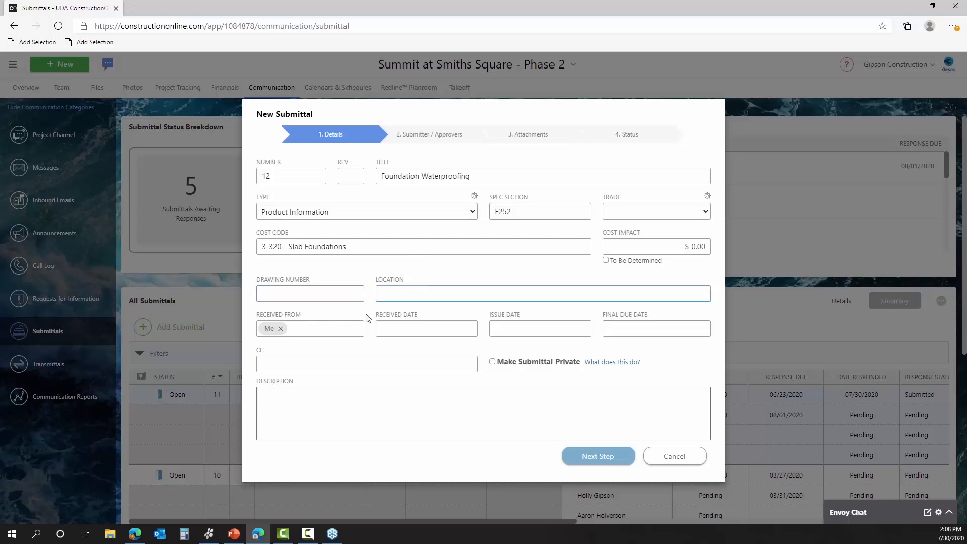
left_click(401, 325)
left_click(412, 315)
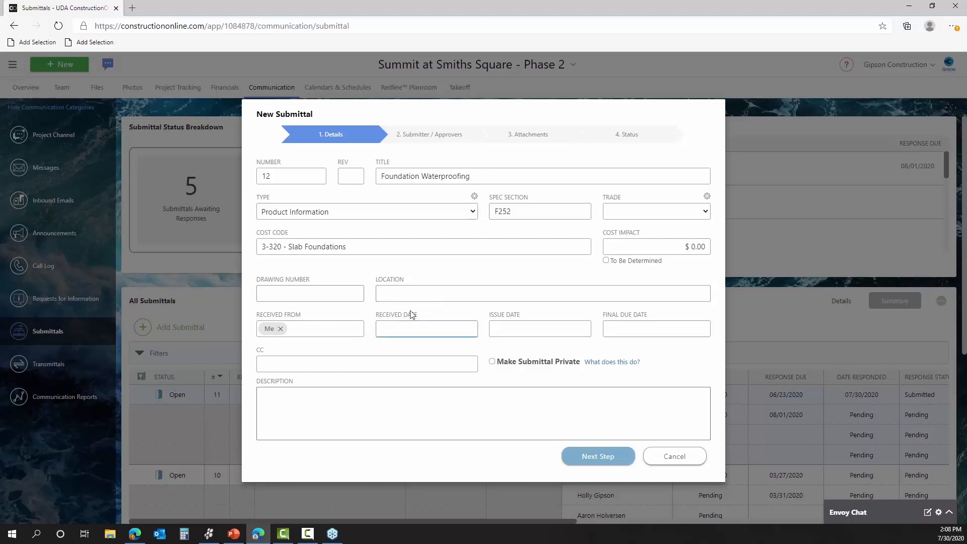
left_click(385, 409)
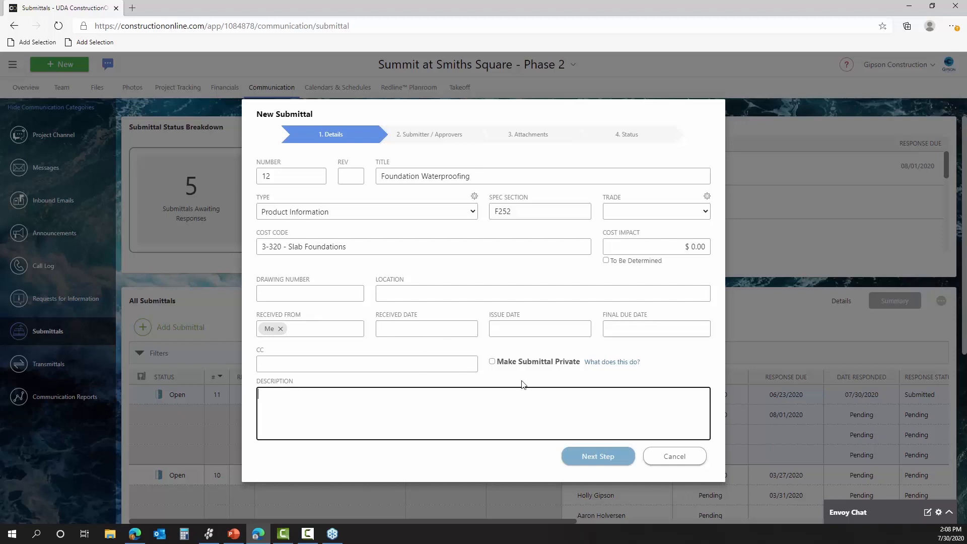
left_click(635, 211)
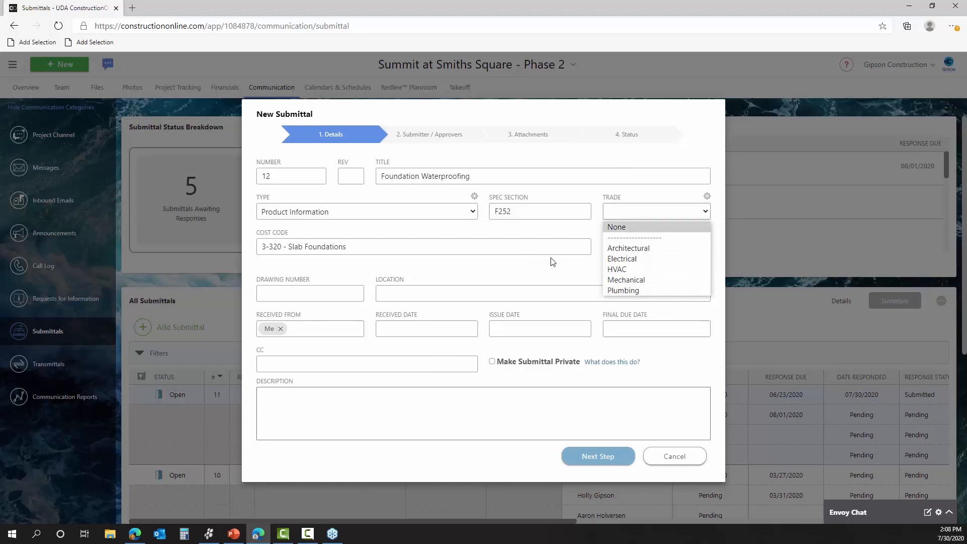
left_click(607, 208)
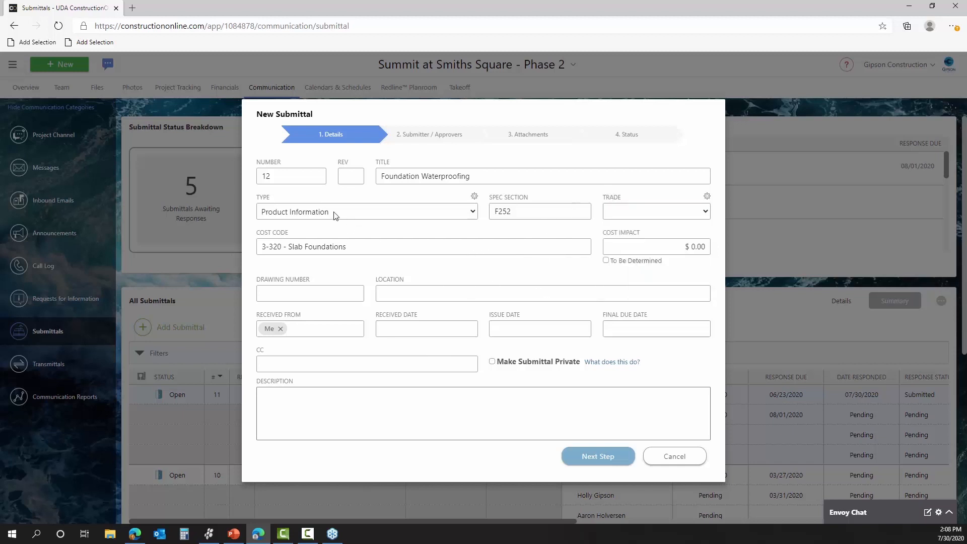
left_click(330, 248)
left_click_drag(364, 248, 231, 252)
left_click(279, 270)
Step: Enter the description "Foundation waterproofing product information required." and correct its misspelled first word
left_click(356, 396)
type("fOUN")
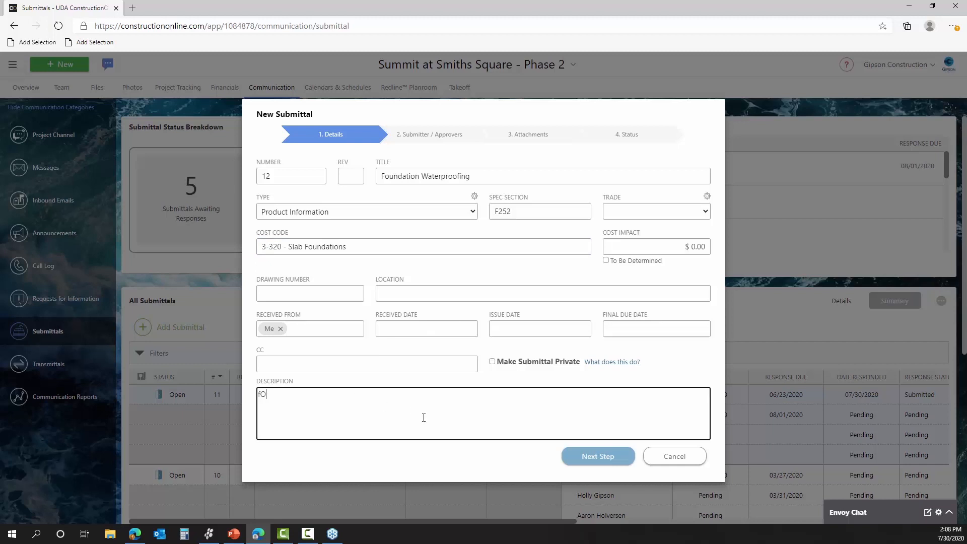
key("BackSpace")
key("BackSpace")
key("BackSpace")
key("BackSpace")
type("Foundaton waterproofing prod")
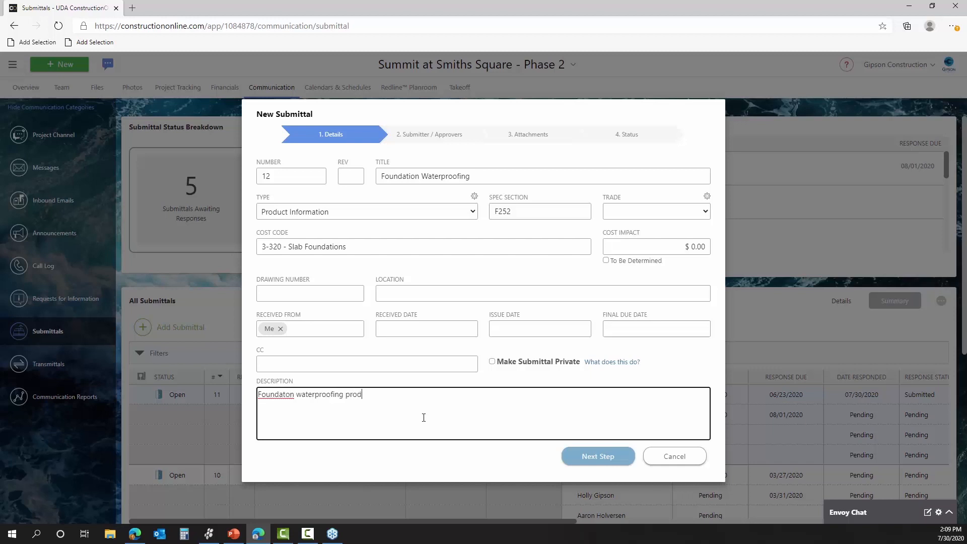
type("uct information required.")
right_click(280, 395)
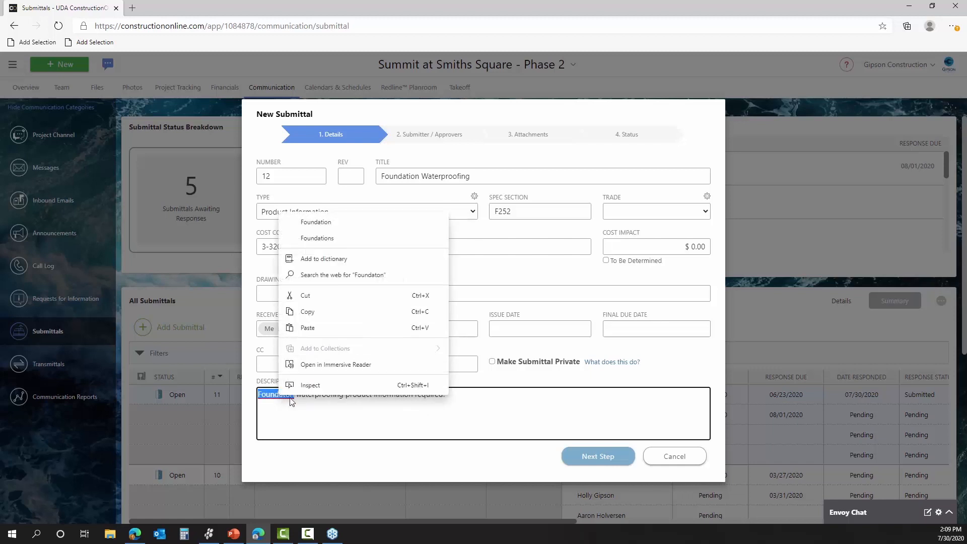
left_click(346, 227)
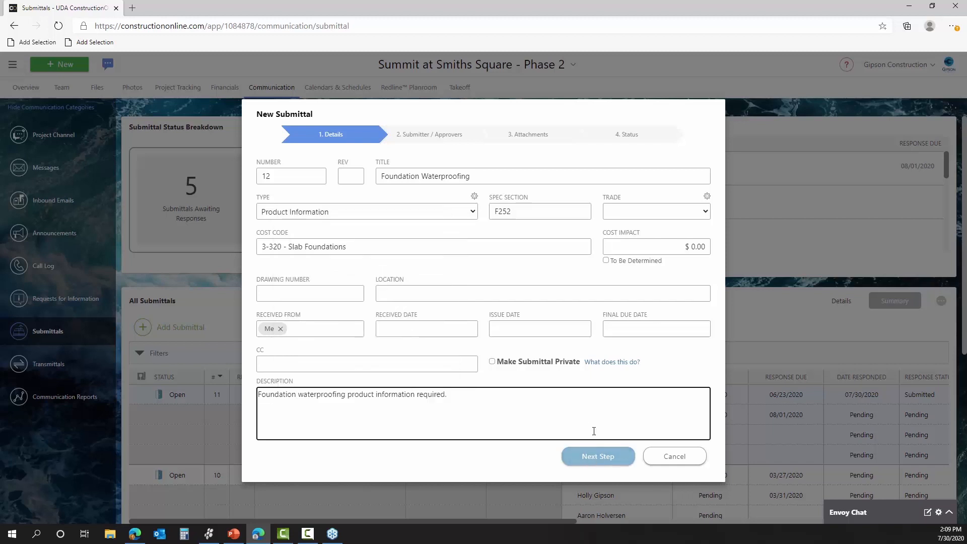
Step: Find a contact by first initial and surname and add the second match as the submittal's CC recipient
left_click(360, 364)
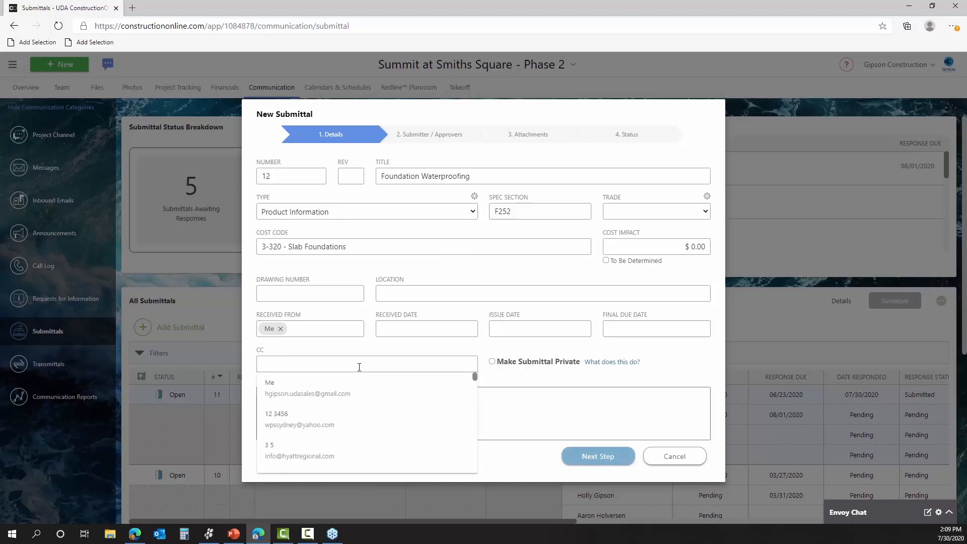
type("jdavis")
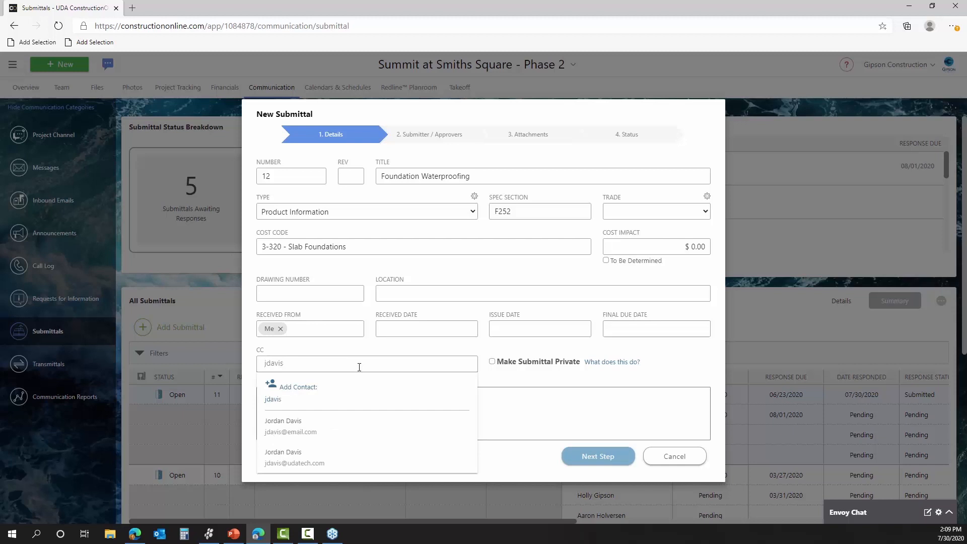
left_click(335, 461)
left_click(506, 399)
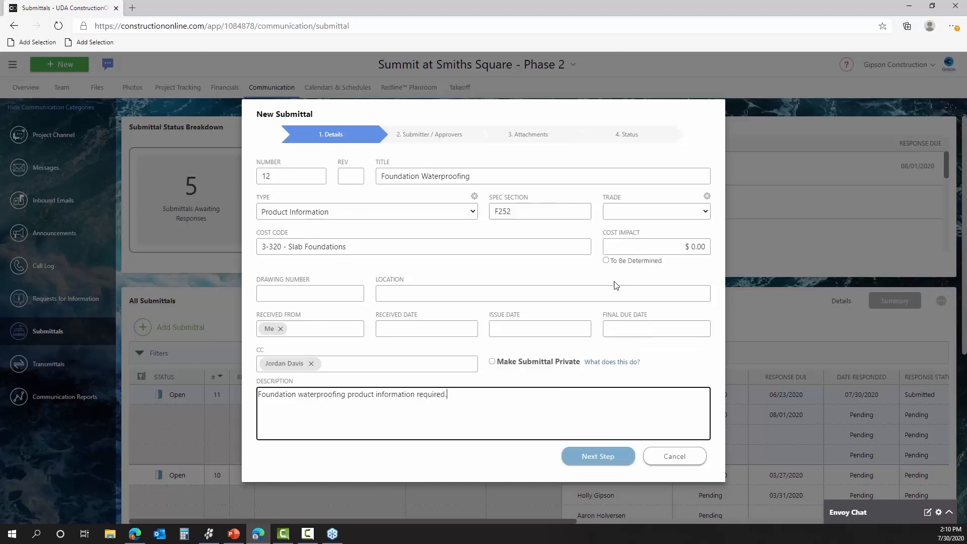
Step: Mark the cost impact as To Be Determined and proceed to the submitter and approver settings
left_click(635, 265)
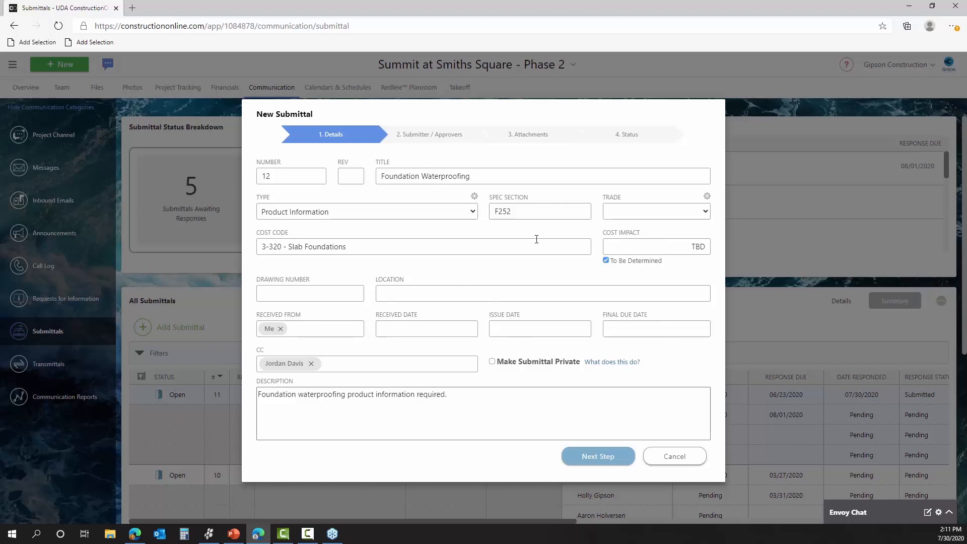
left_click(507, 176)
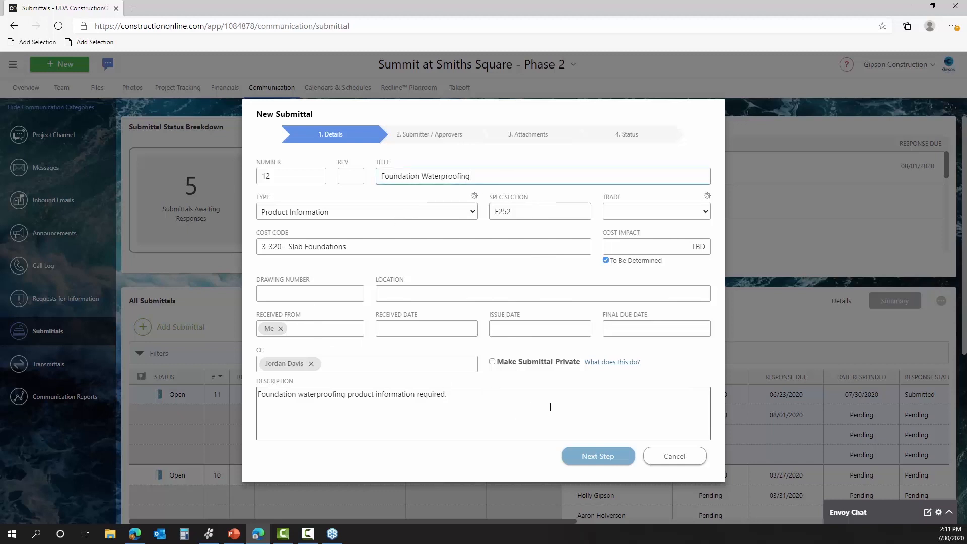
left_click(570, 451)
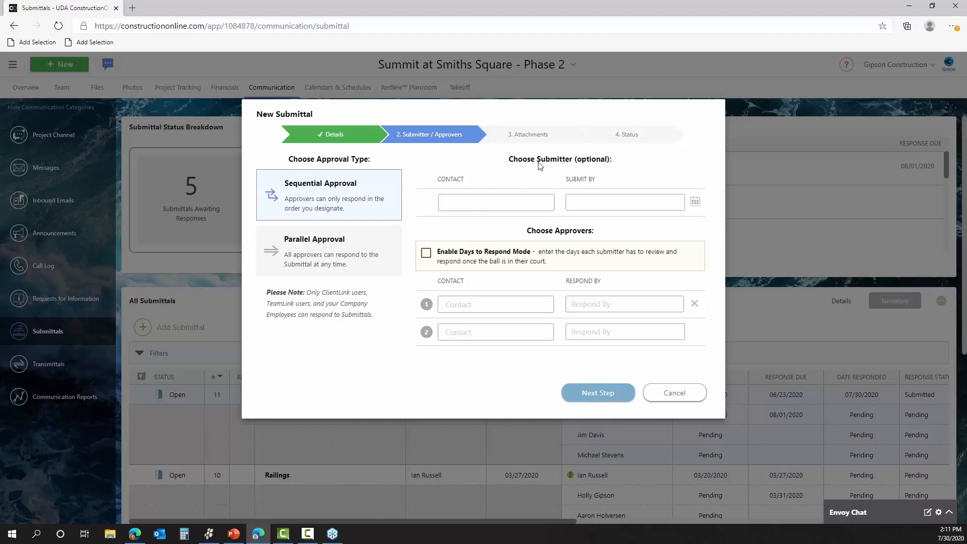
Step: Find the submitter's contact by first name, assign it as the submitter and set the submit-by date to 08/05/2020
left_click(502, 202)
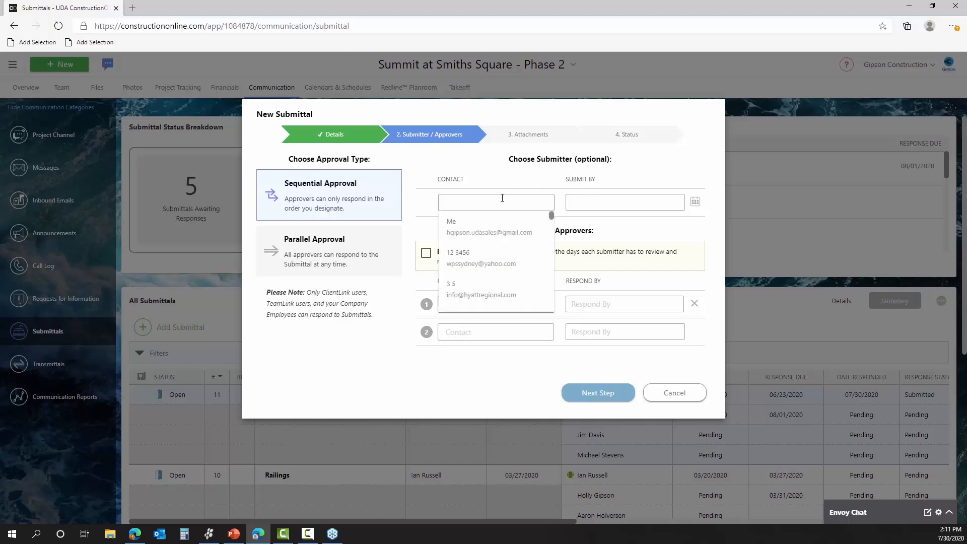
type("steve")
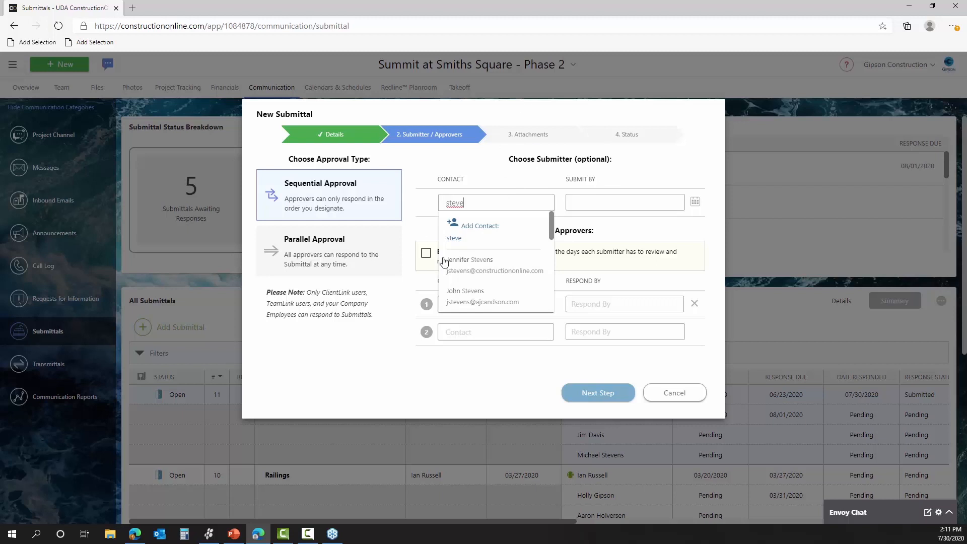
scroll(499, 262, "down", 3)
scroll(525, 271, "down", 3)
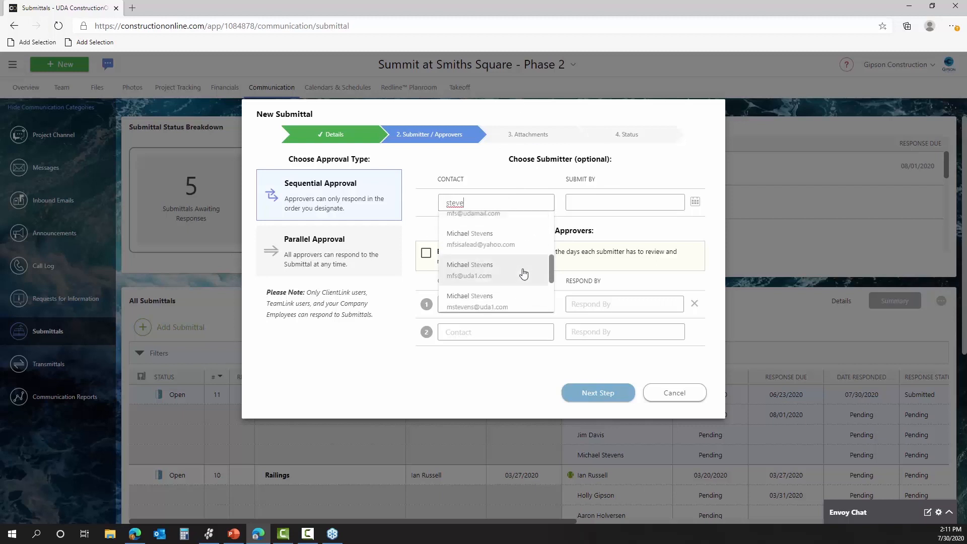
left_click(519, 262)
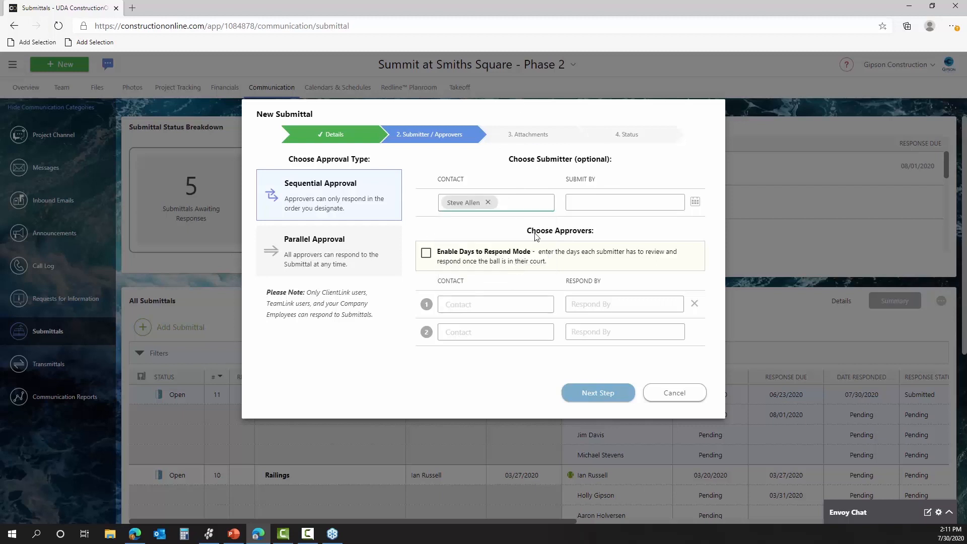
left_click(660, 206)
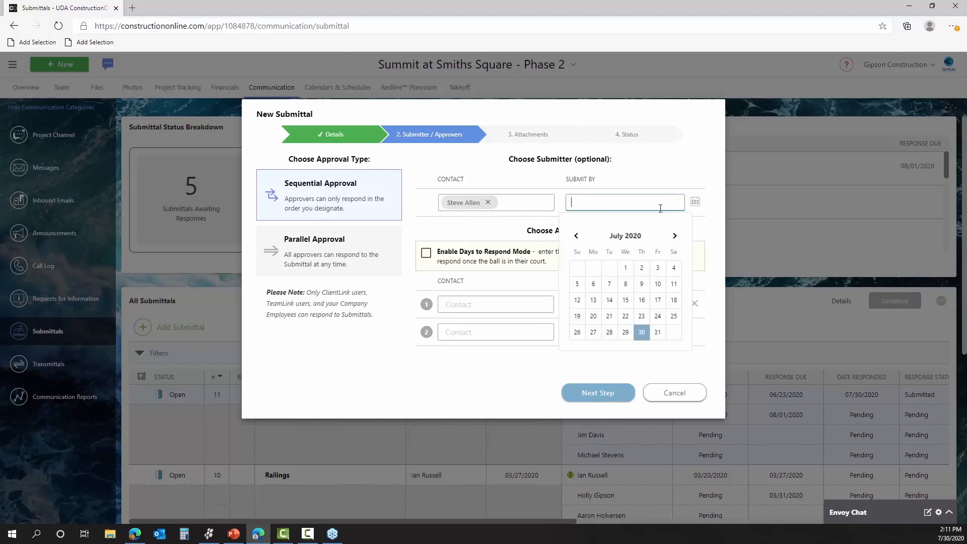
left_click(675, 236)
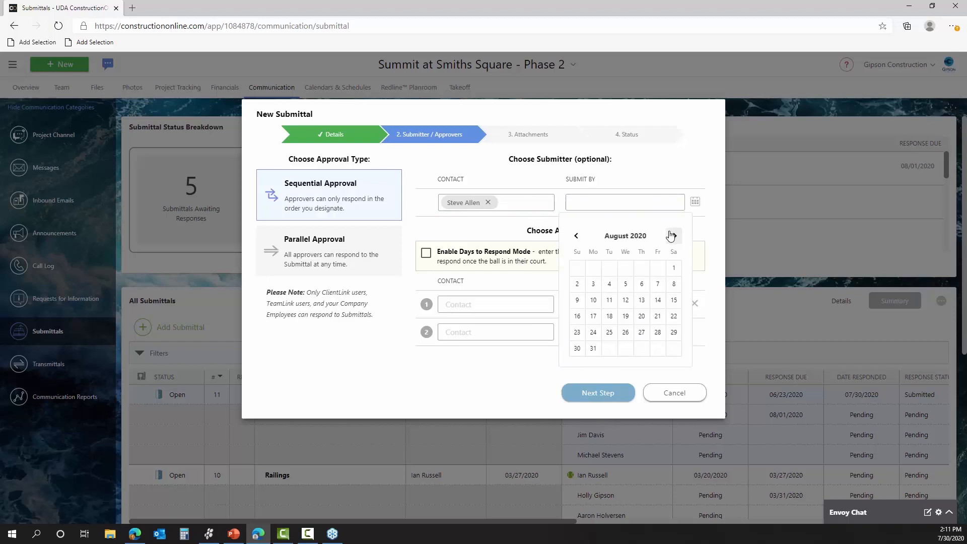
left_click(625, 284)
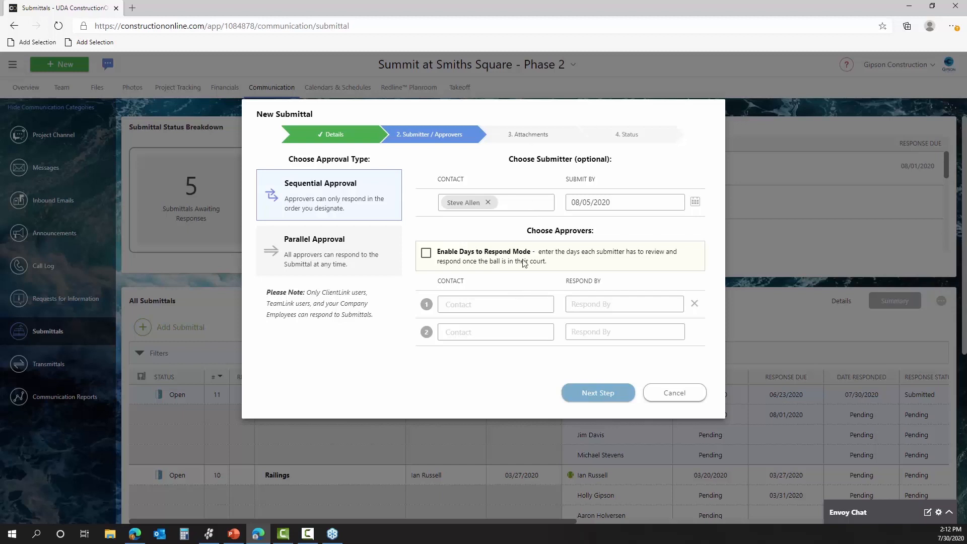
Step: Assign yourself as the first approver and a contact found by first initial and surname as the second approver
left_click(505, 306)
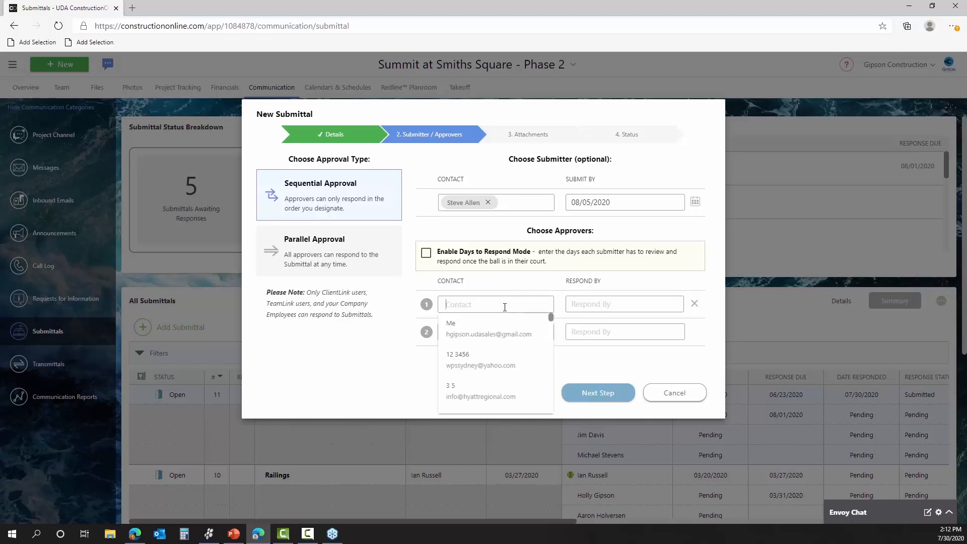
left_click(498, 328)
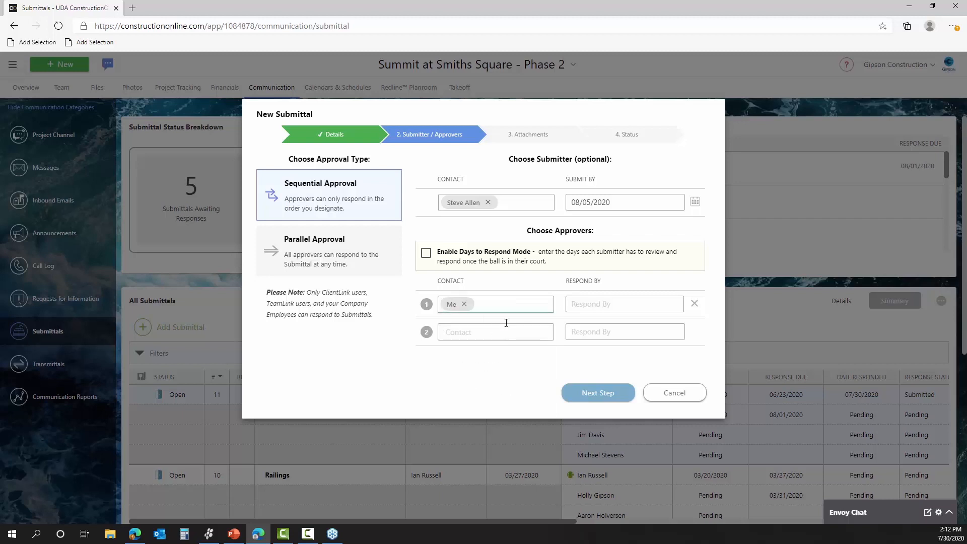
left_click(616, 305)
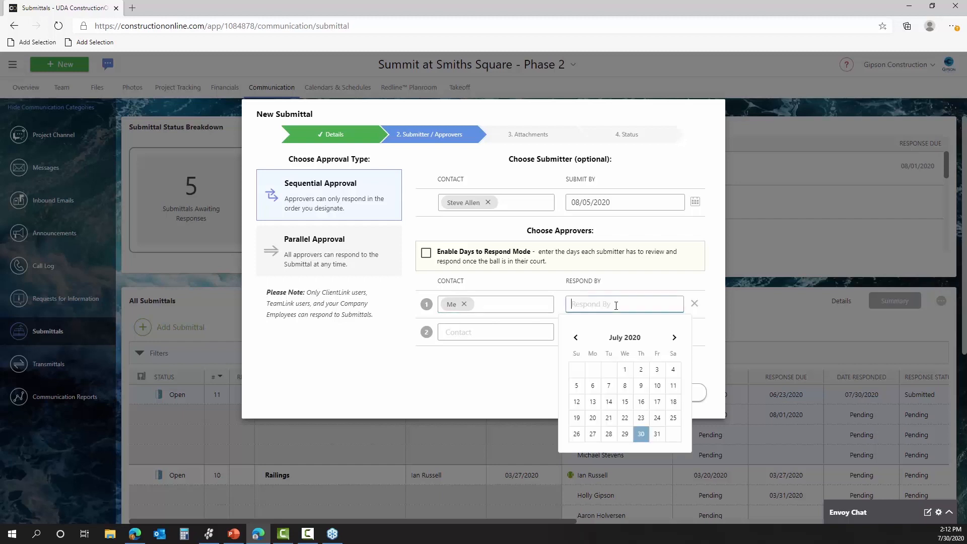
left_click(479, 334)
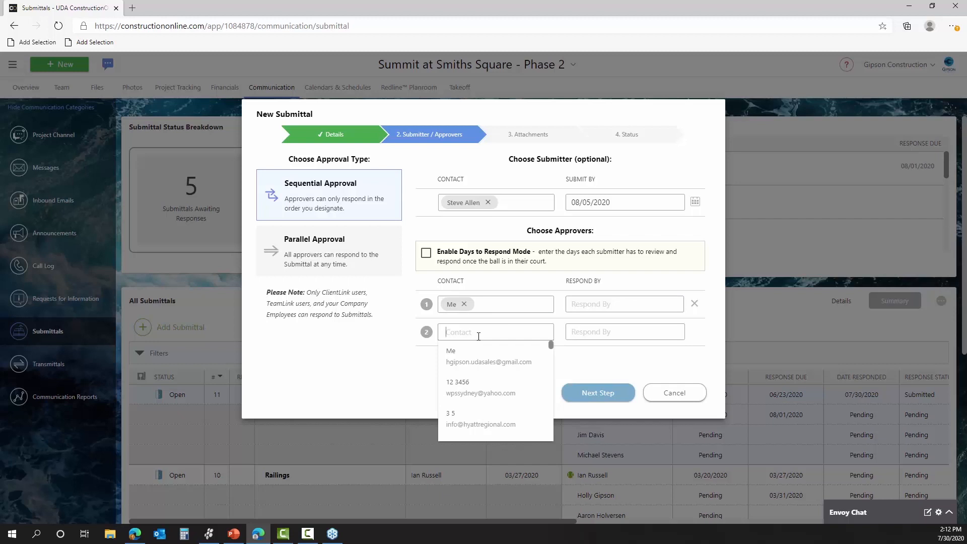
type("msteve")
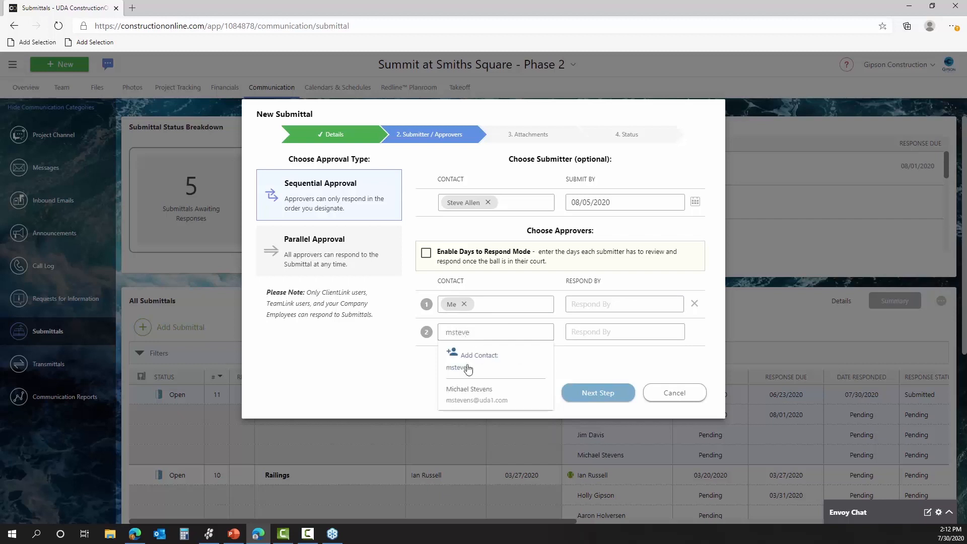
left_click(471, 393)
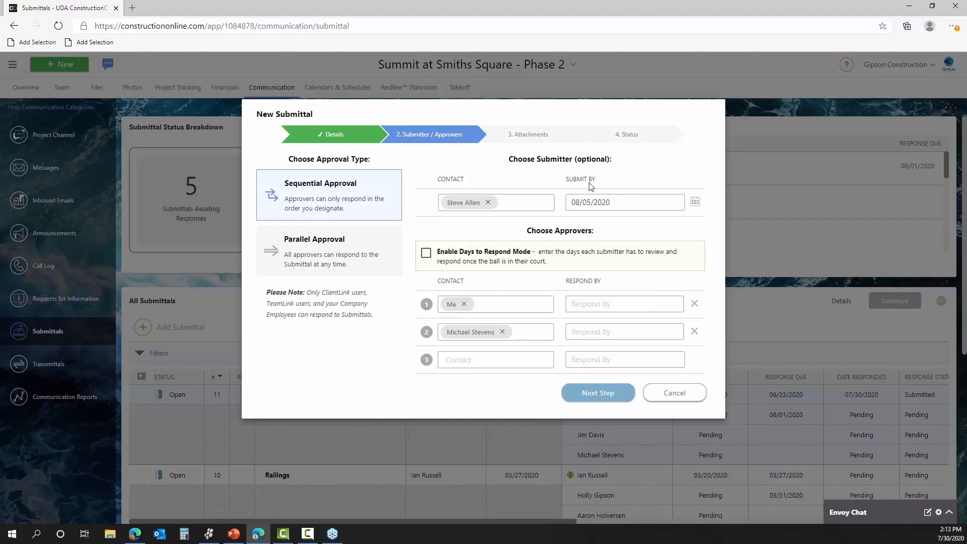
Step: Set the respond-by dates to 08/07/2020 for the first approver and 08/12/2020 for the second approver
left_click(619, 302)
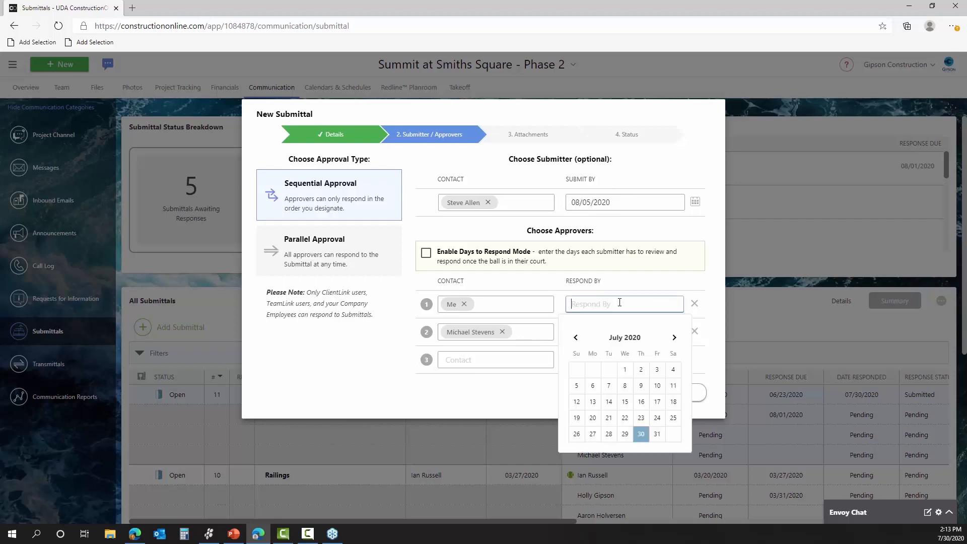
left_click(674, 337)
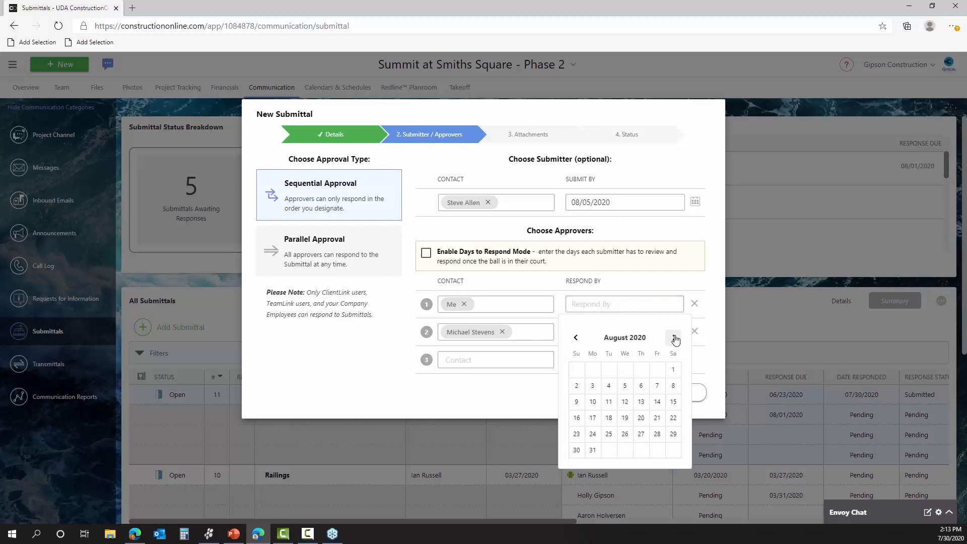
left_click(659, 387)
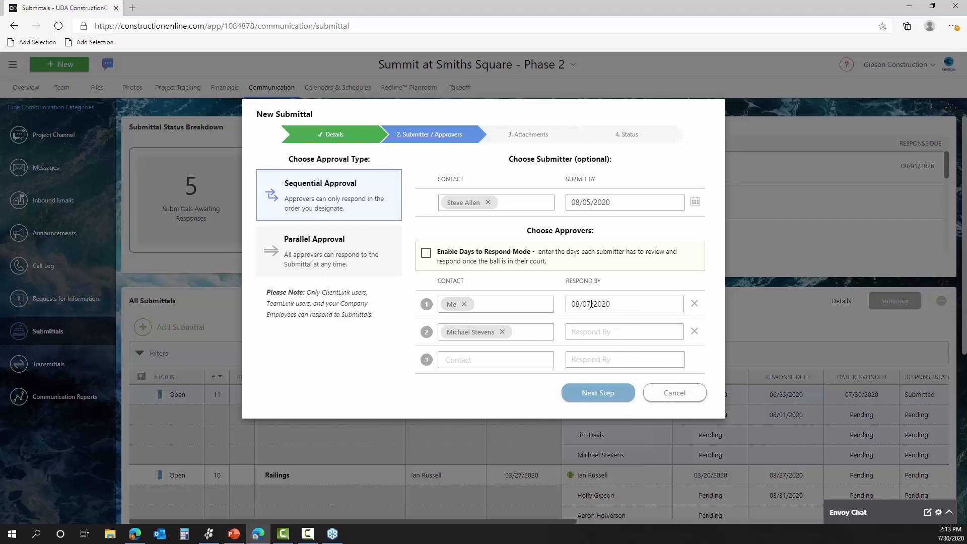
left_click(595, 333)
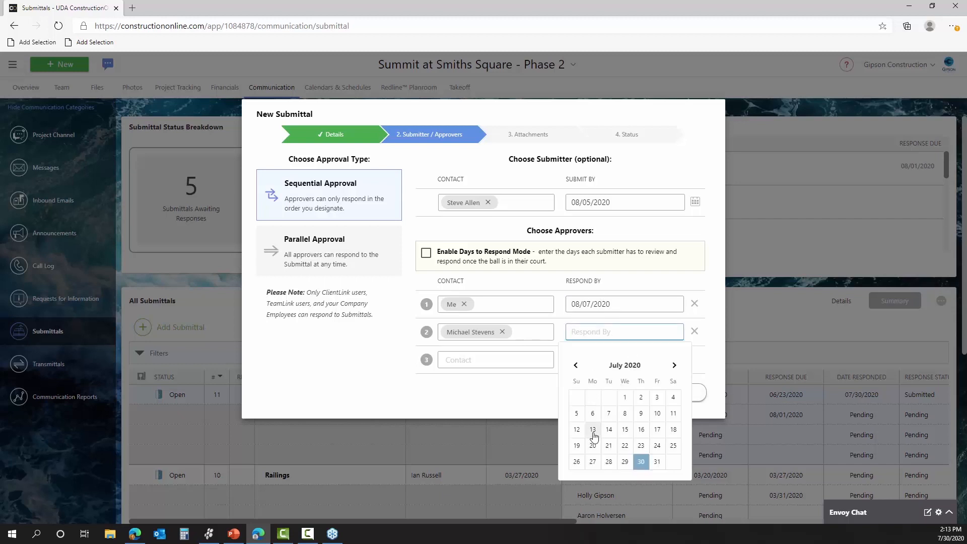
left_click(674, 365)
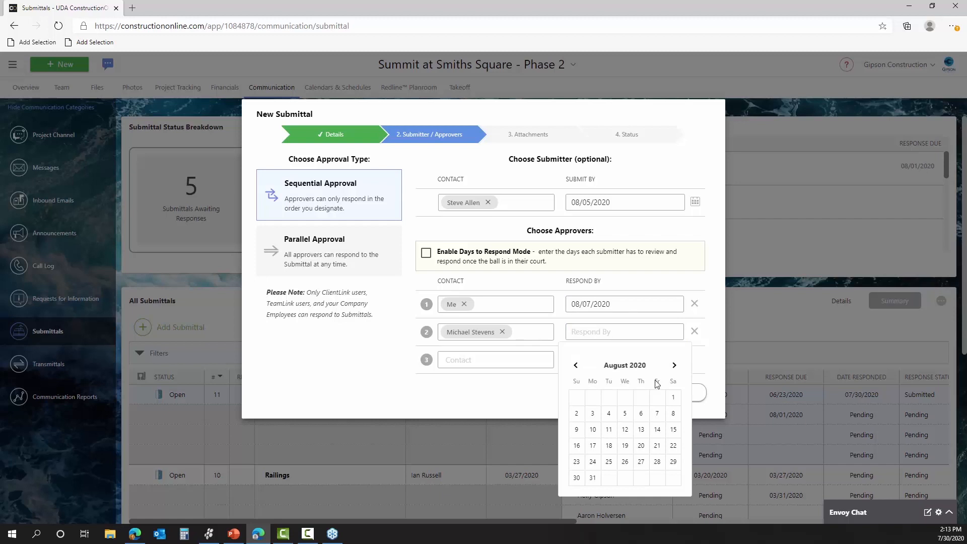
left_click(625, 430)
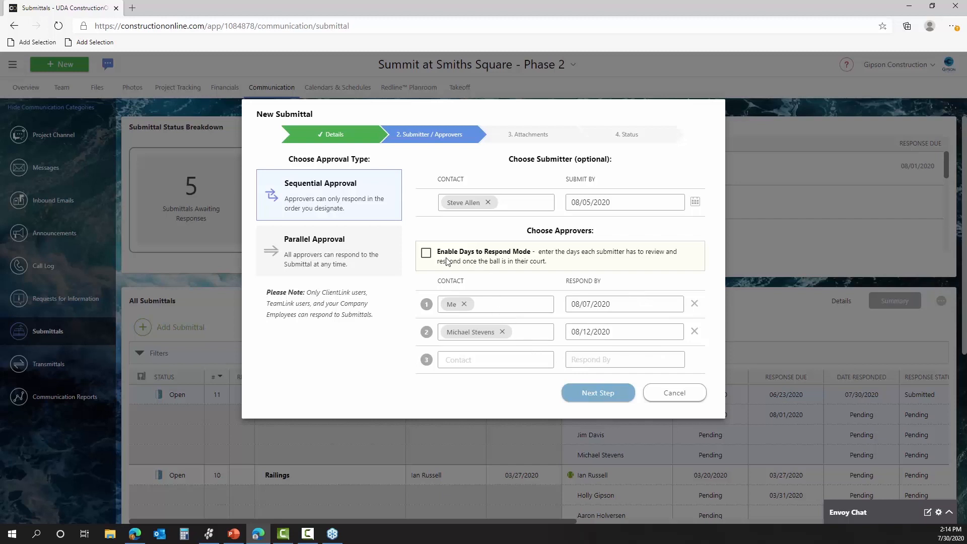
Step: Enable Days to Respond Mode, giving the first approver 2 days and the second approver 10 days
left_click(427, 257)
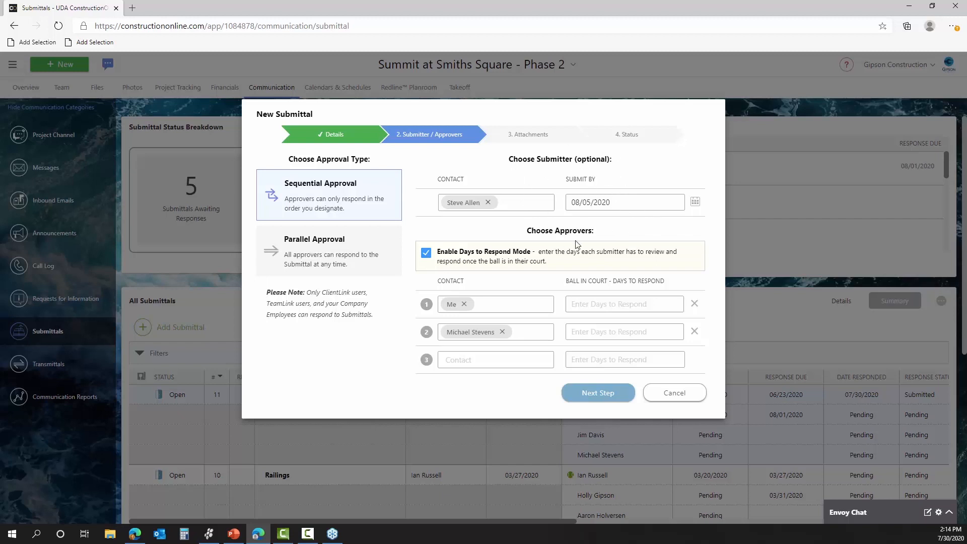
left_click(603, 304)
type("2")
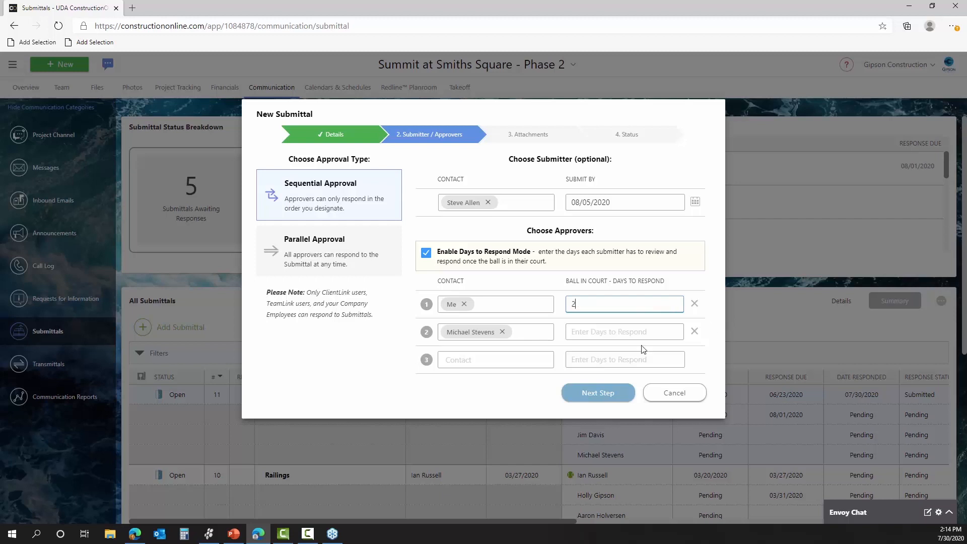
left_click(590, 332)
type("1")
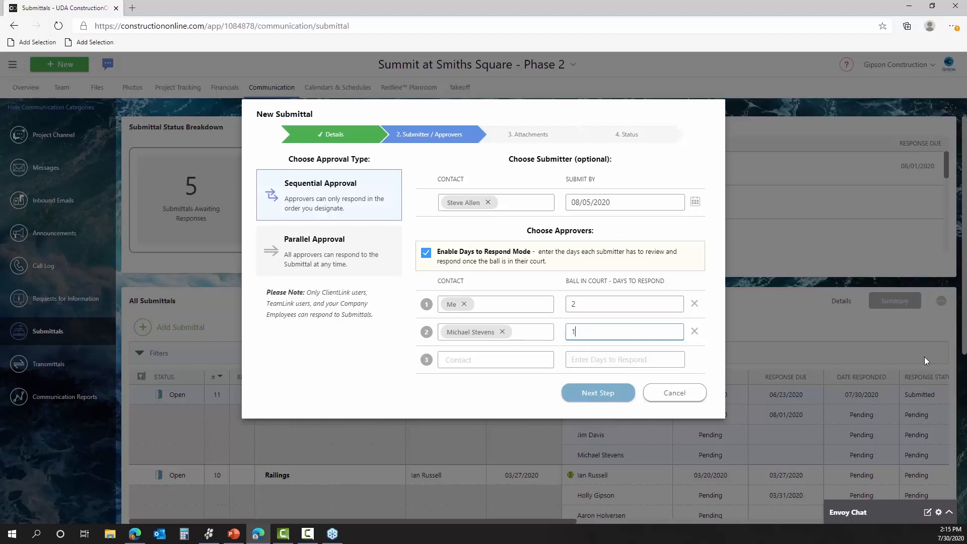
type("0")
left_click(526, 361)
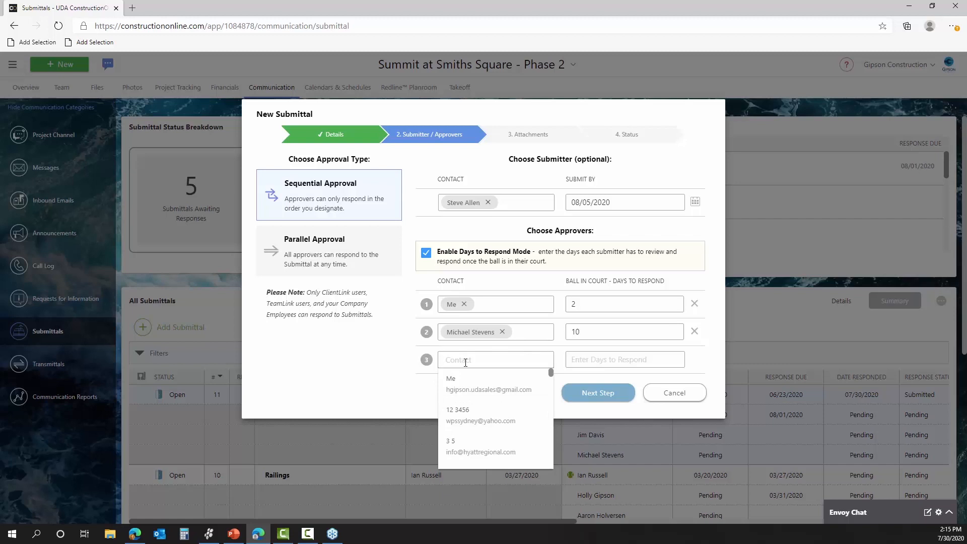
type("jod")
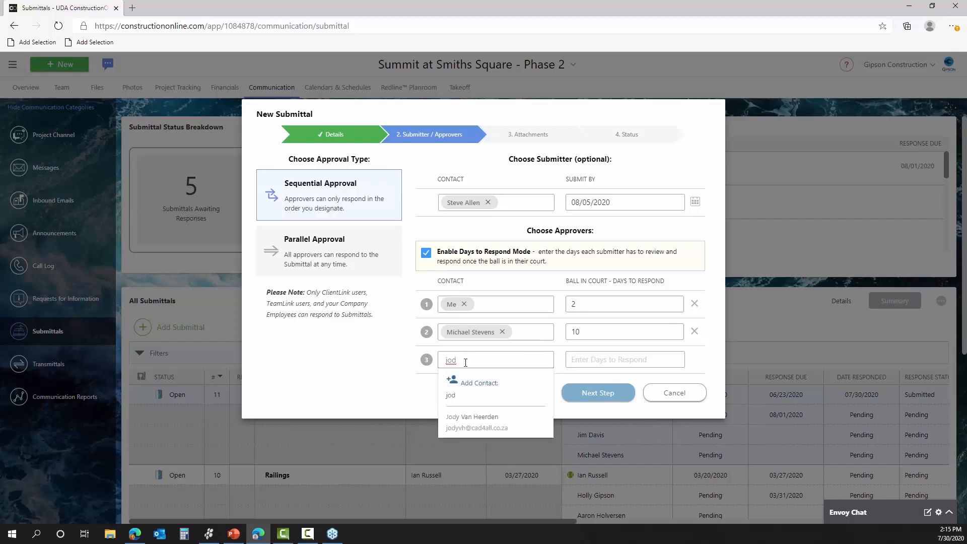
left_click(457, 424)
left_click(634, 356)
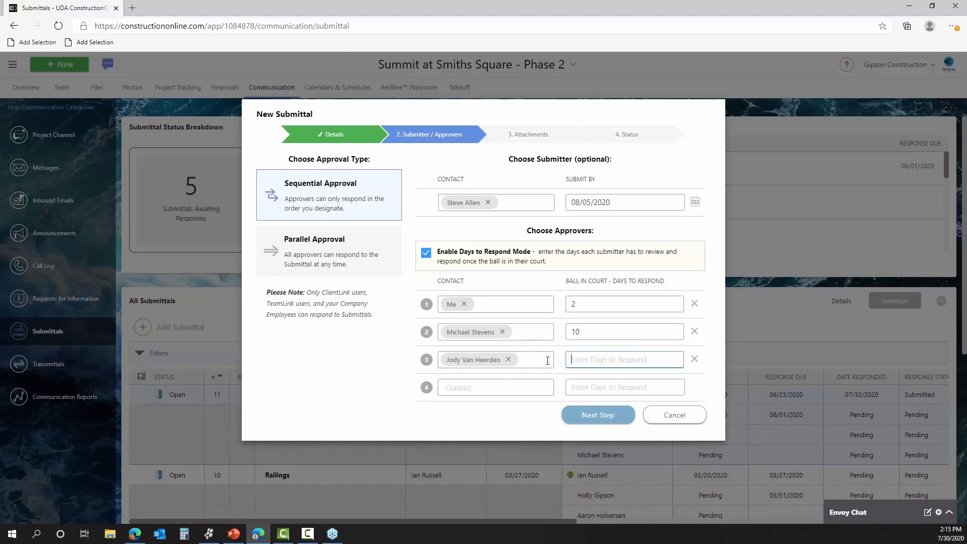
left_click(508, 359)
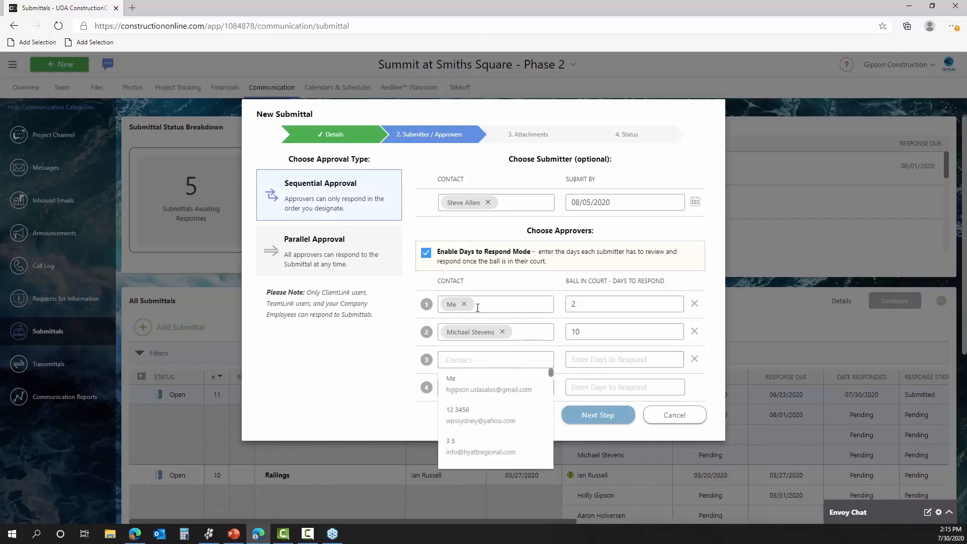
left_click(401, 352)
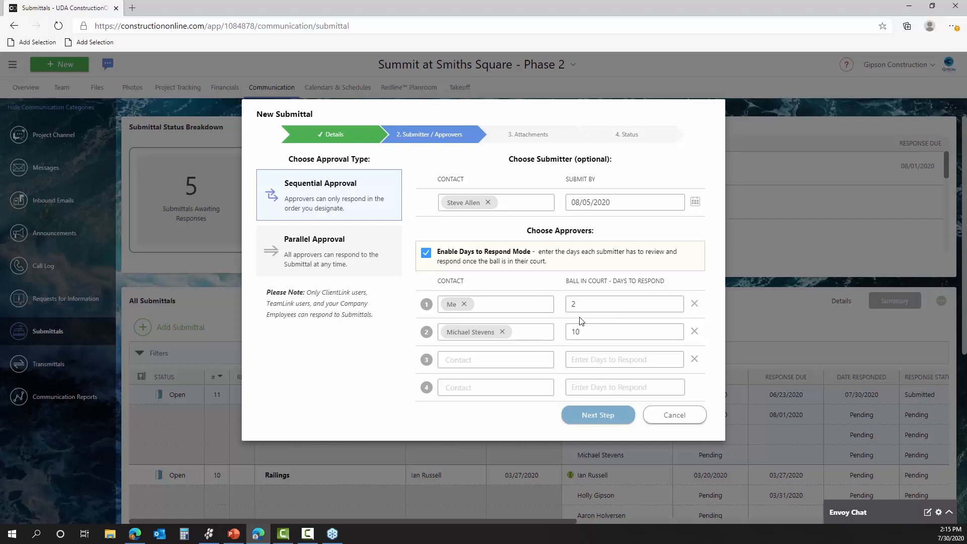
left_click(590, 305)
left_click(589, 334)
left_click(585, 304)
left_click(694, 360)
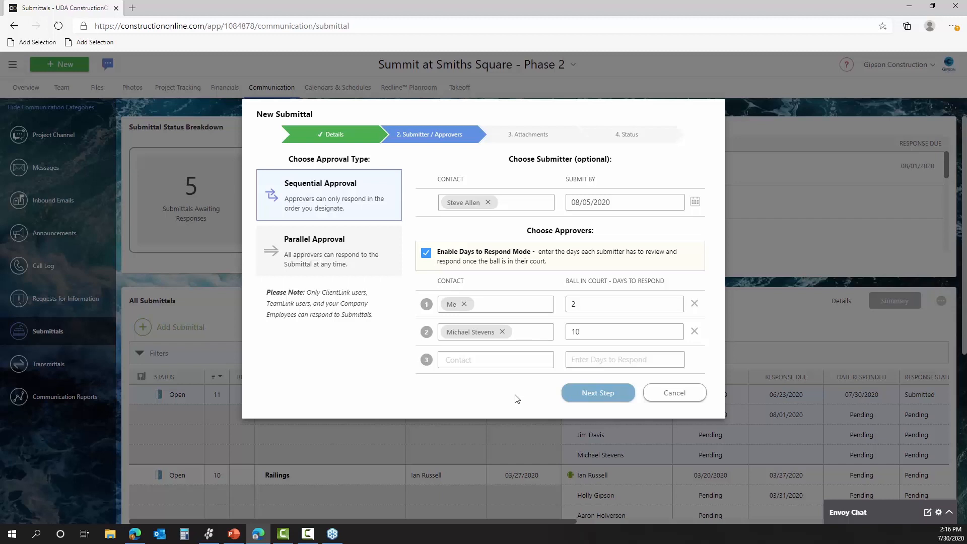
Step: Proceed to the attachments, attach "71st Street P2_ Basement, First and Second Floor Plans.pdf" and continue to the status settings
left_click(598, 398)
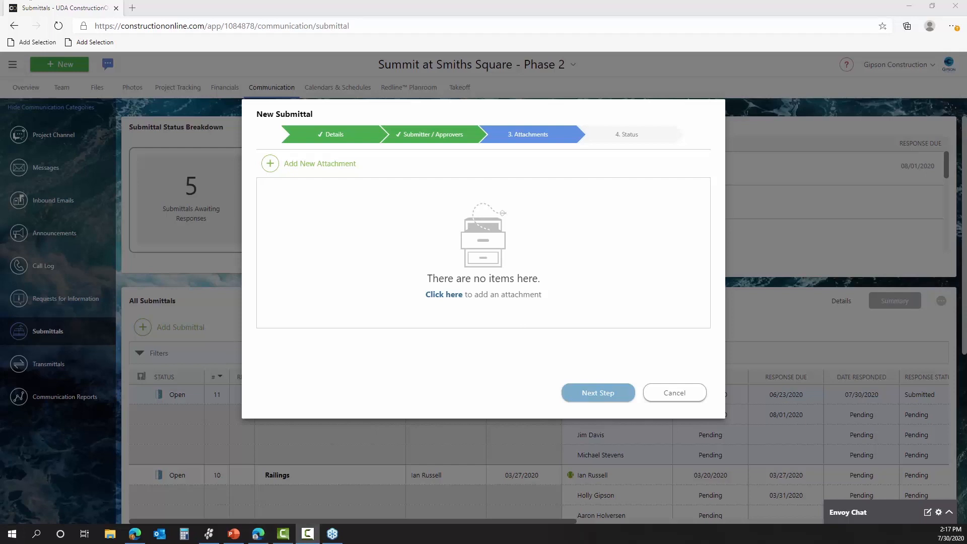
left_click_drag(966, 272, 401, 212)
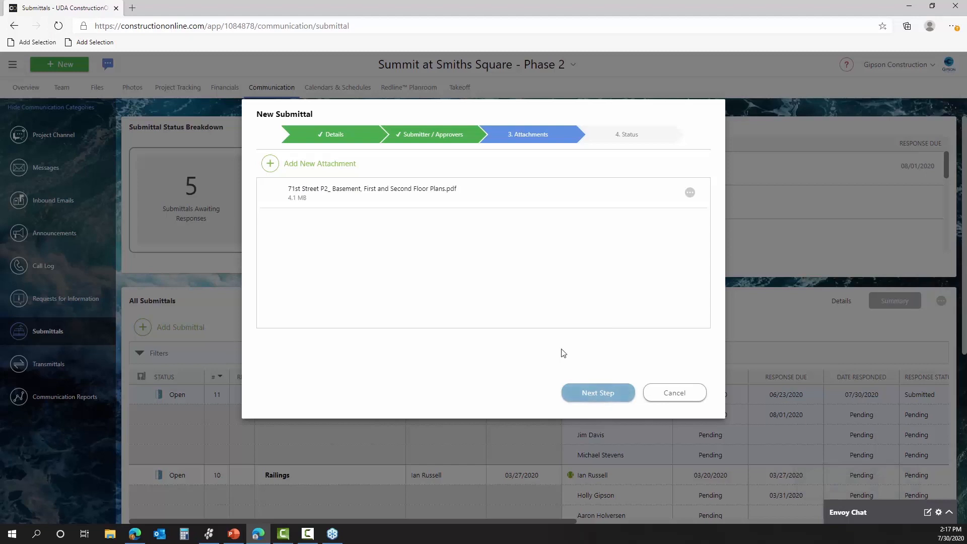
left_click(578, 393)
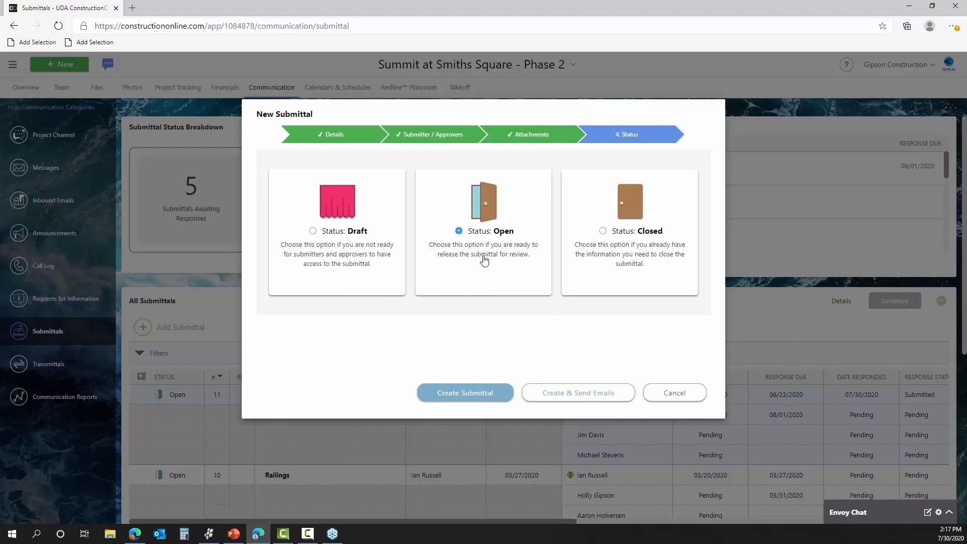
Step: Try the Draft and Closed statuses, settle on Open, and create the submittal with emails sent to its participants
left_click(348, 258)
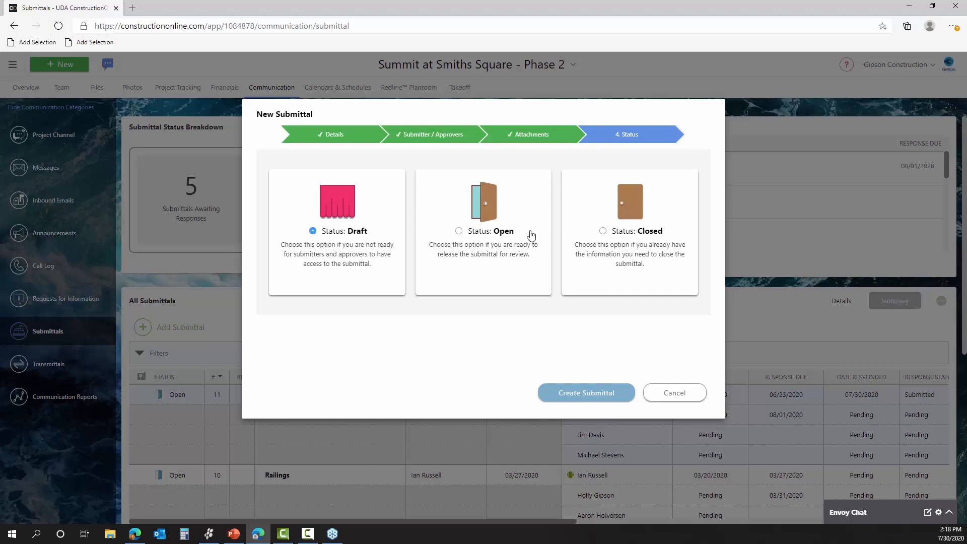
left_click(504, 248)
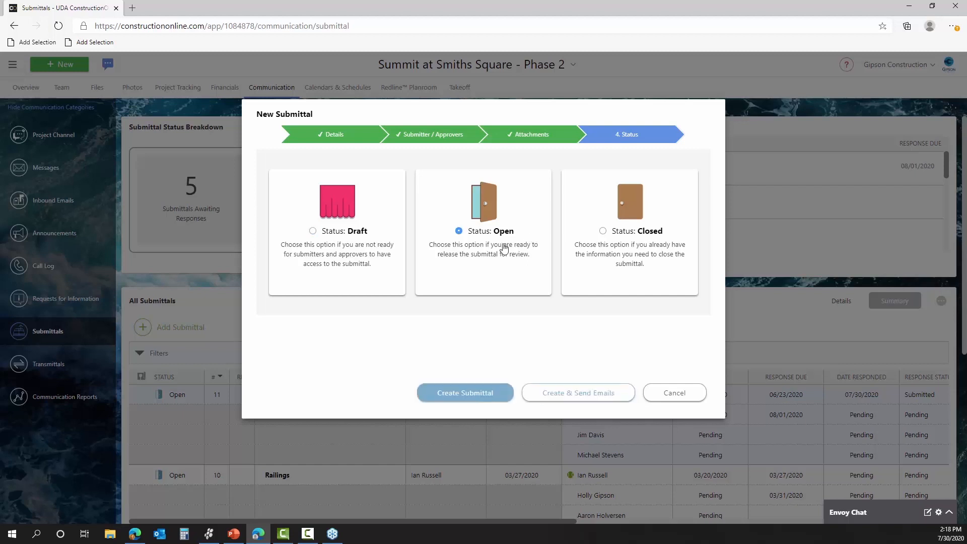
left_click(638, 252)
left_click(488, 272)
left_click(595, 394)
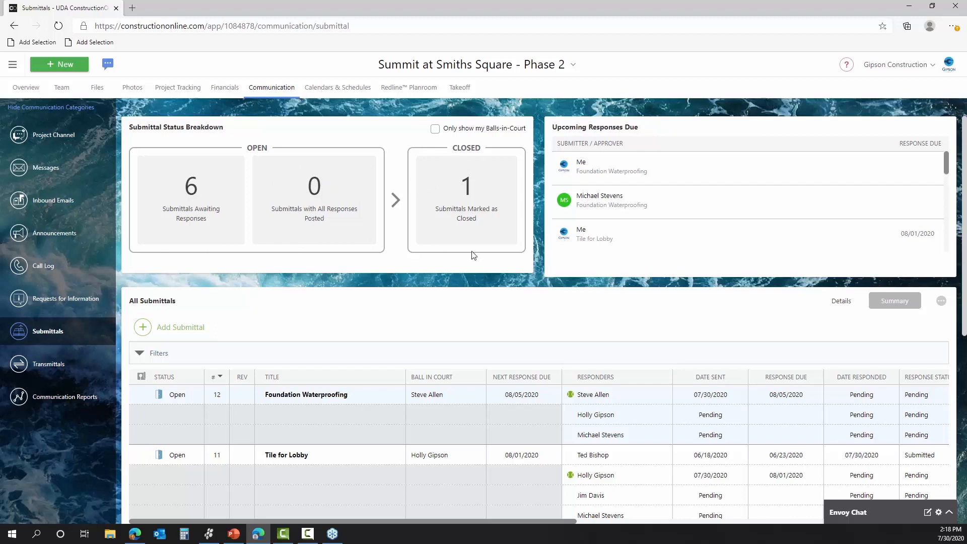
scroll(411, 401, "down", 3)
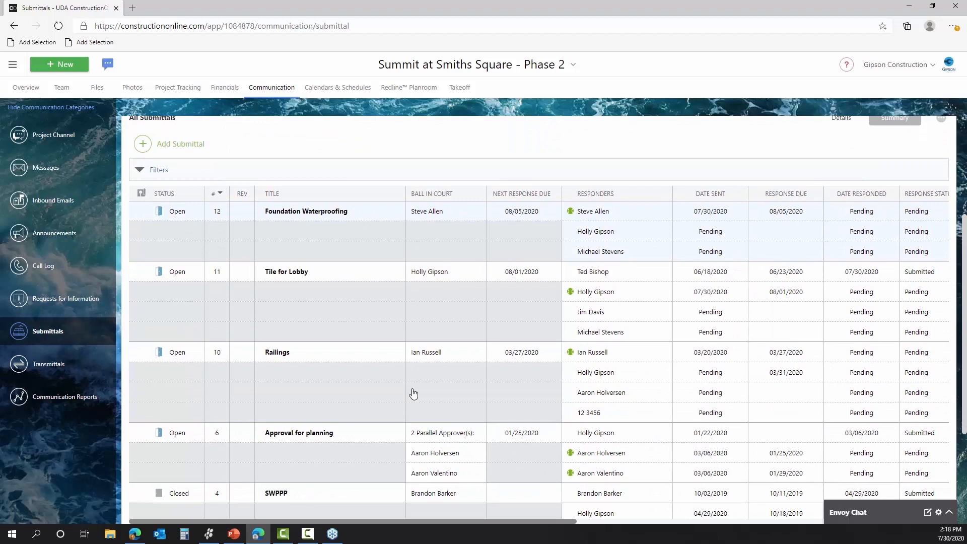
Step: Switch the submittals list to the Details view and examine the Foundation Waterproofing submittal's pending responses, project information and attachment
scroll(414, 394, "up", 3)
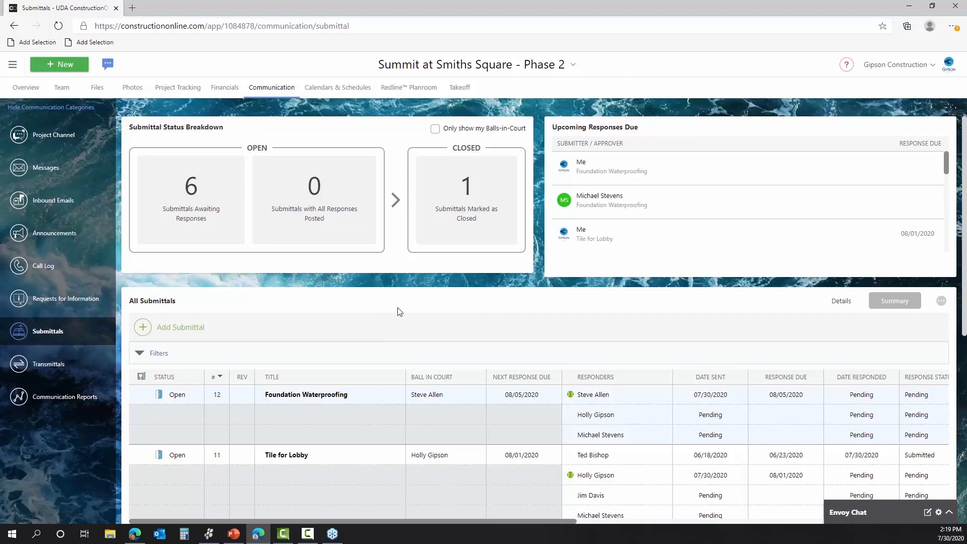
left_click(844, 303)
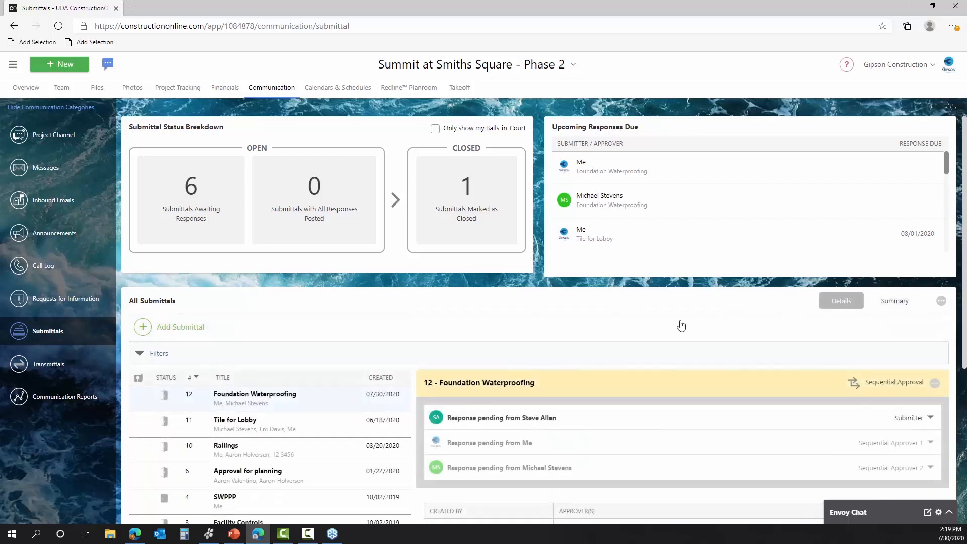
scroll(604, 423, "down", 1)
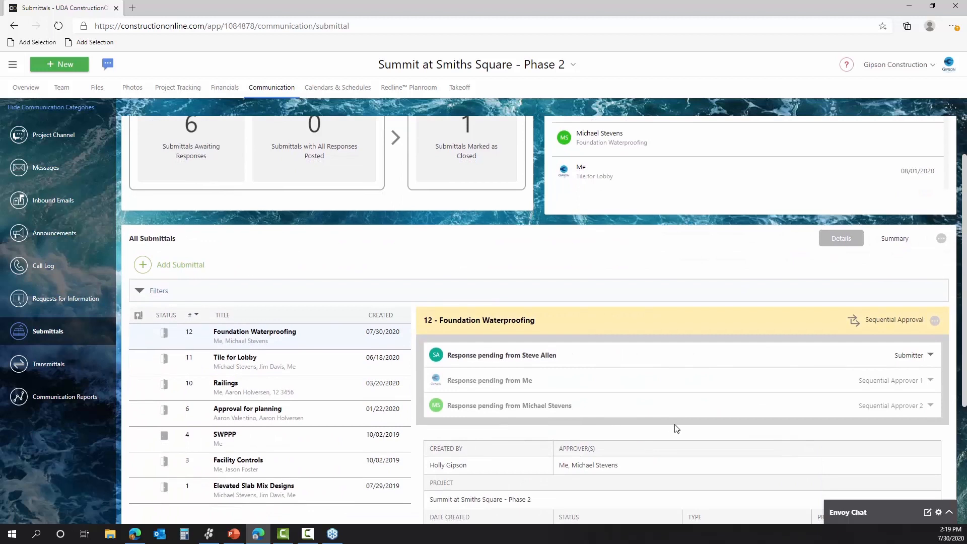
scroll(677, 423, "down", 1)
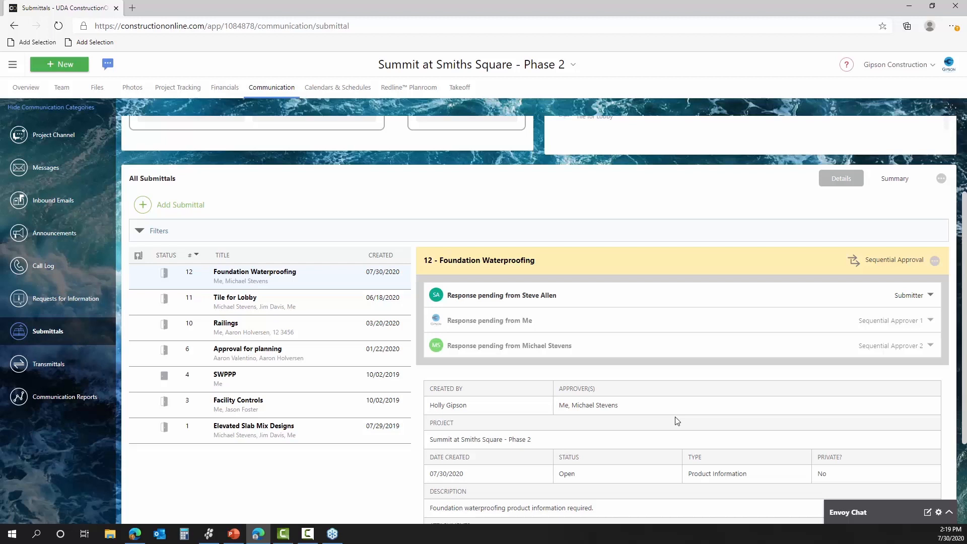
scroll(675, 417, "up", 1)
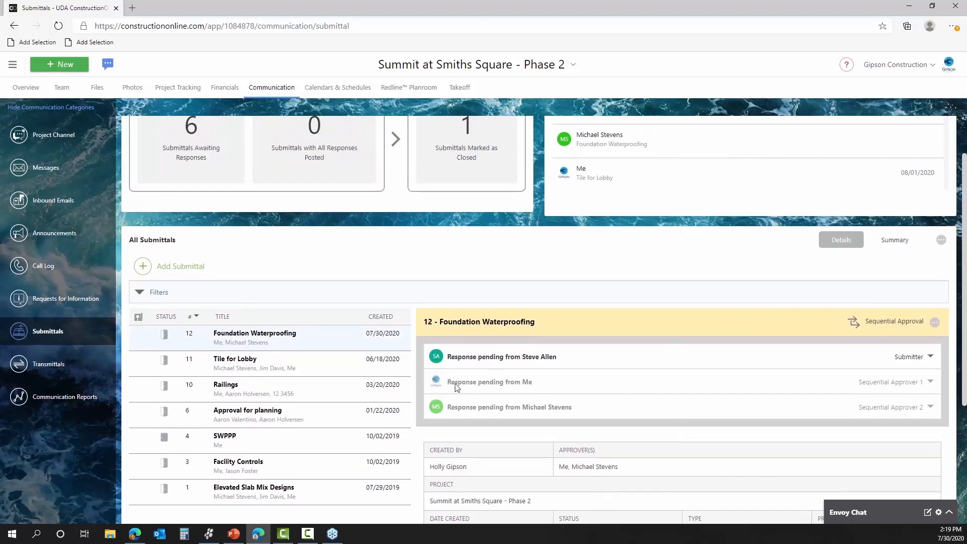
left_click(255, 368)
left_click(259, 338)
scroll(543, 381, "up", 1)
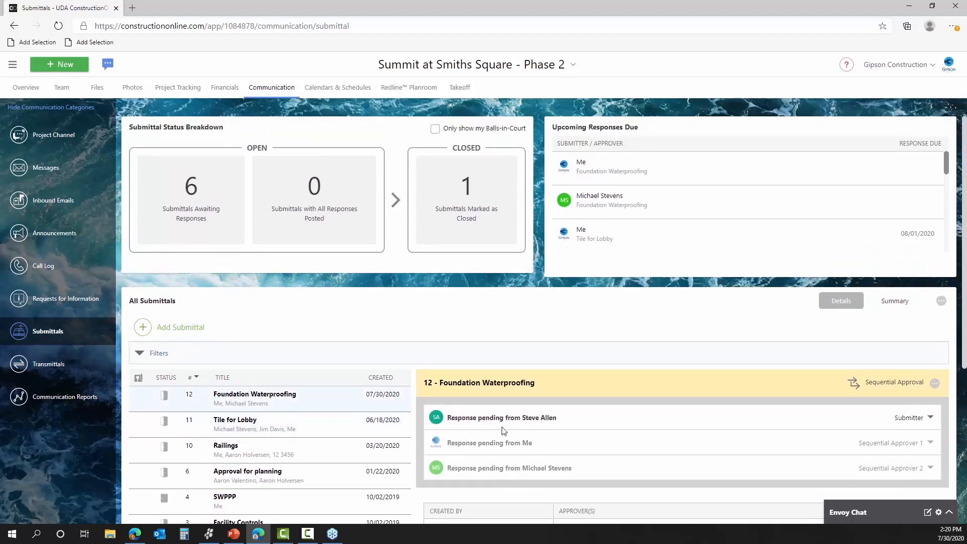
scroll(544, 442, "down", 4)
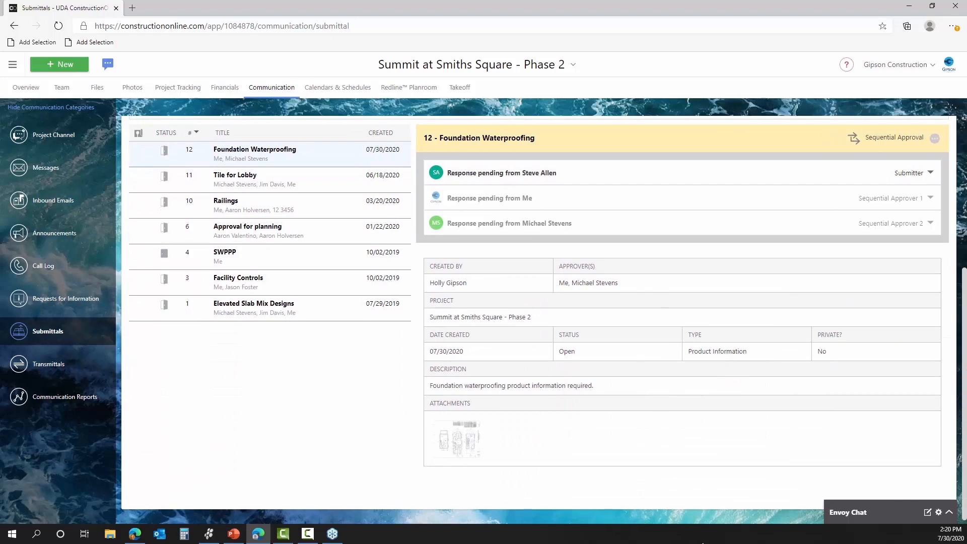
scroll(619, 432, "up", 3)
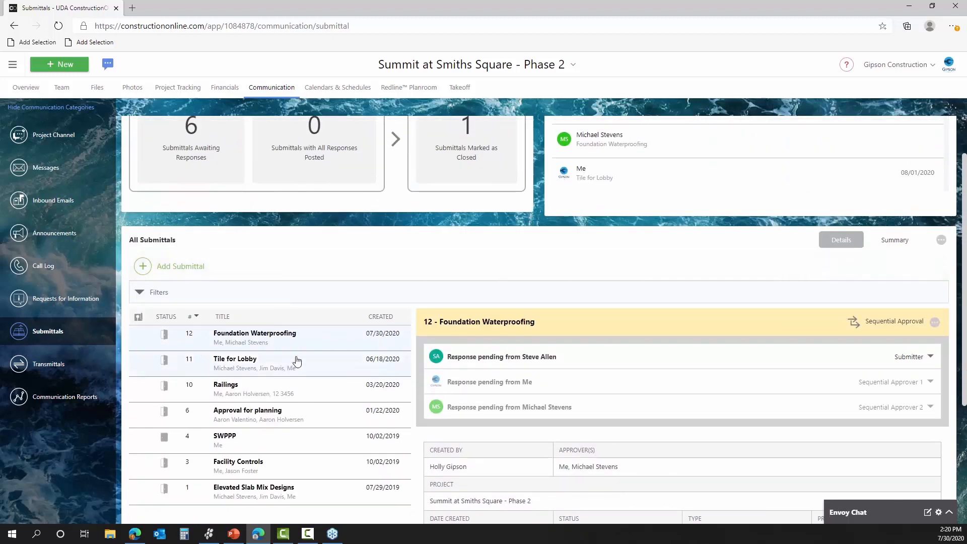
scroll(298, 328, "up", 1)
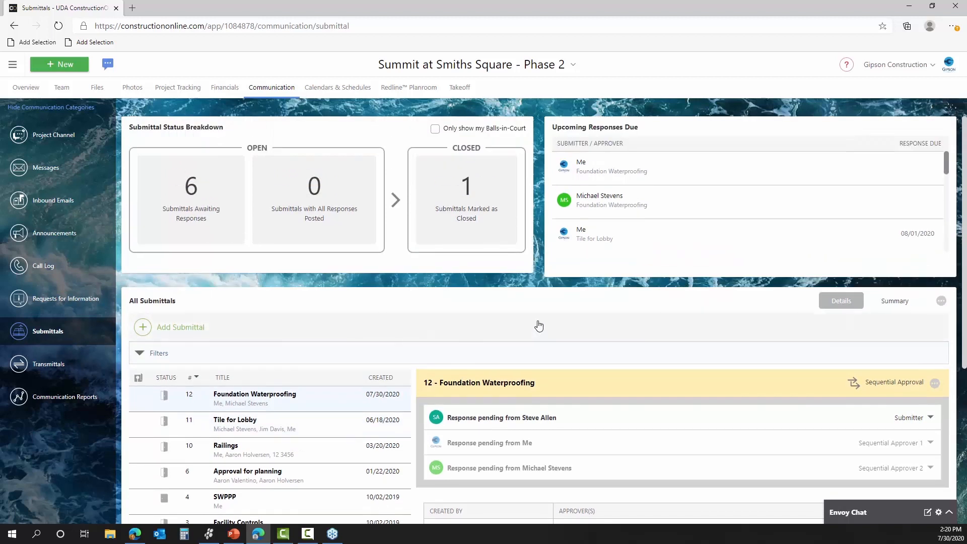
Step: Return to the Summary view and examine the ball in court, responders and response dates of all submittals
left_click(894, 304)
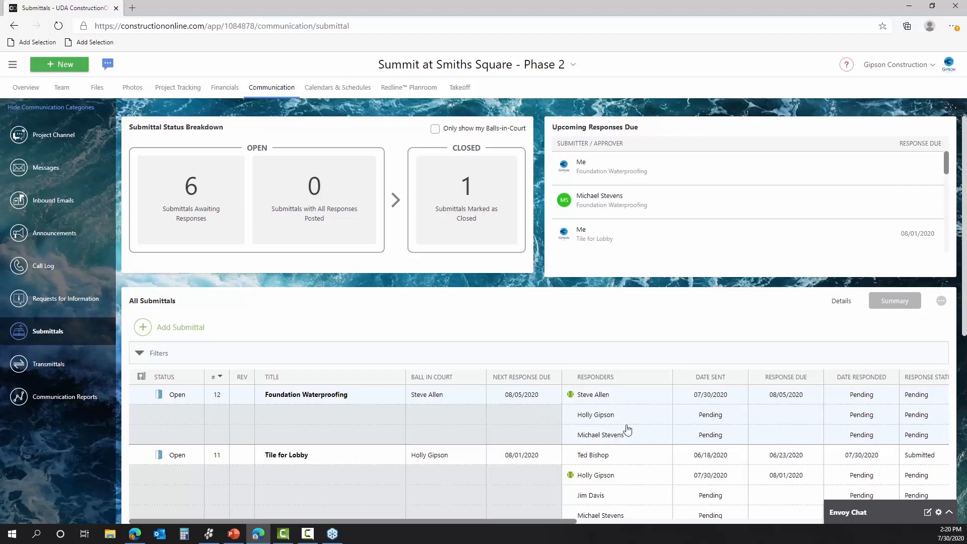
scroll(627, 431, "down", 3)
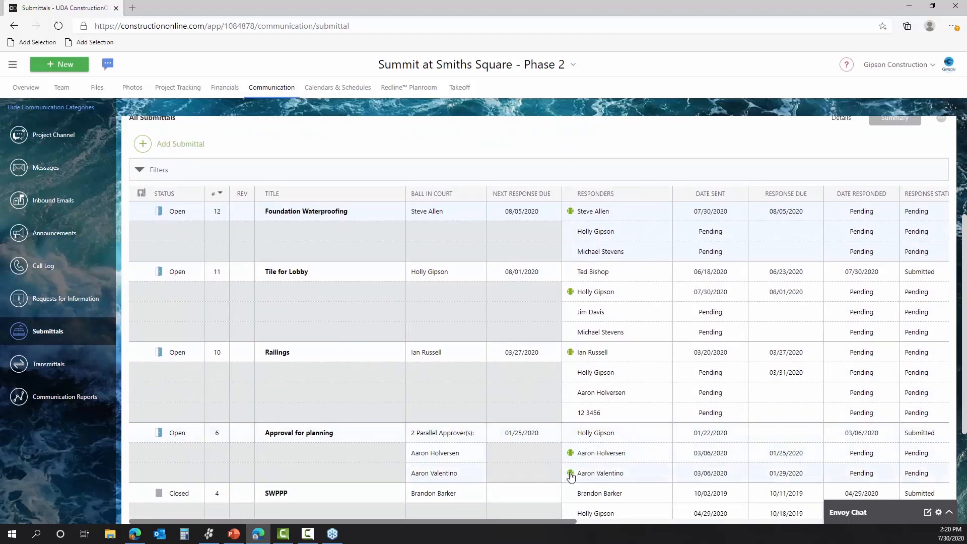
scroll(570, 476, "down", 1)
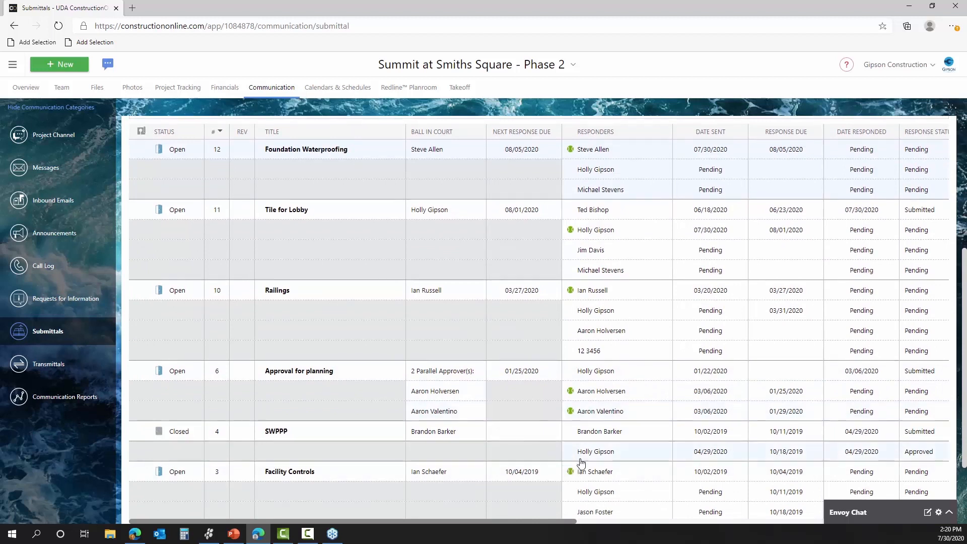
scroll(578, 460, "down", 2)
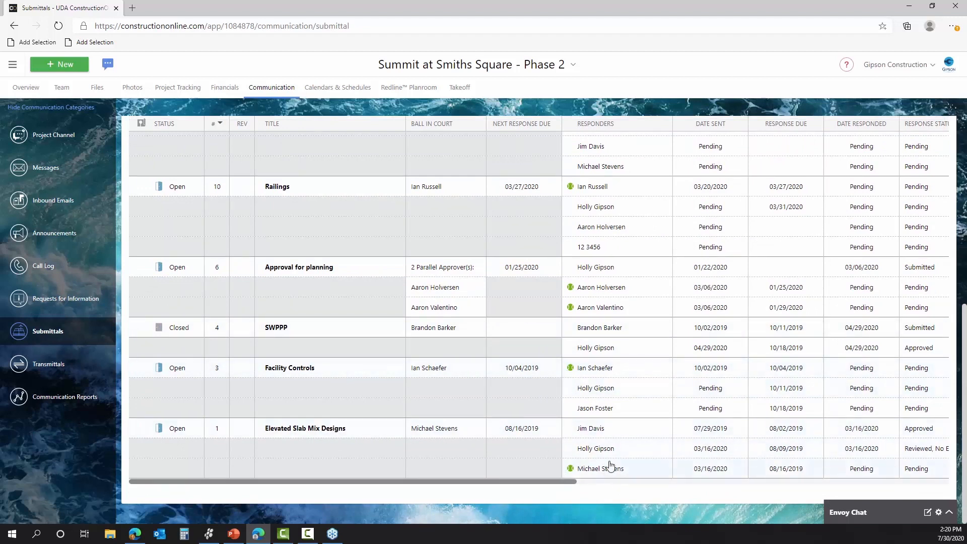
scroll(667, 404, "up", 6)
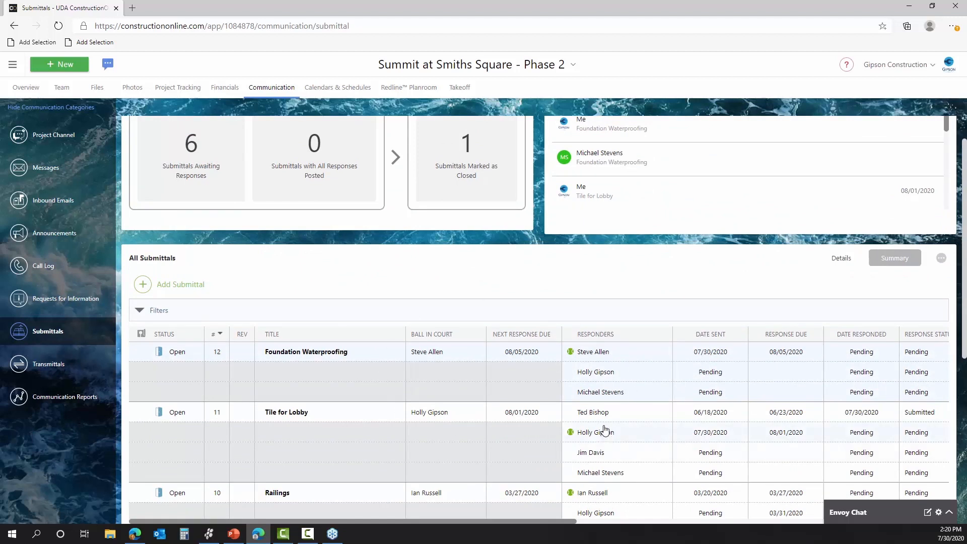
Step: Limit the submittals to only my Balls-in-Court, and restore the full list after viewing it
scroll(798, 328, "up", 1)
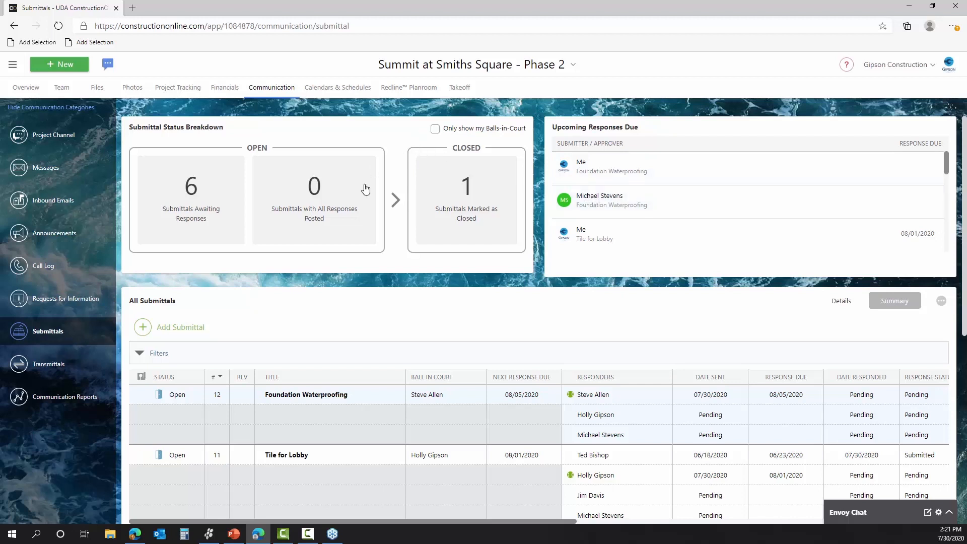
left_click(436, 129)
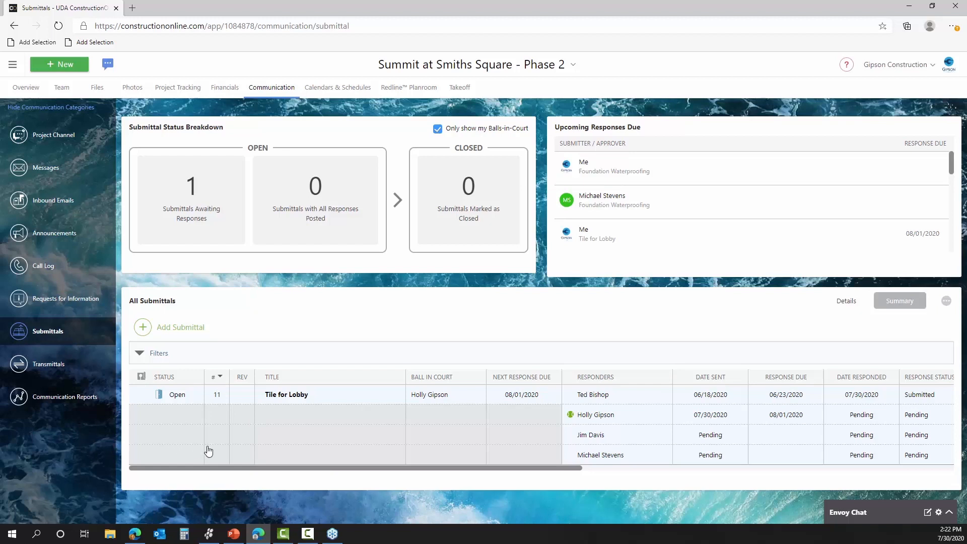
left_click(478, 135)
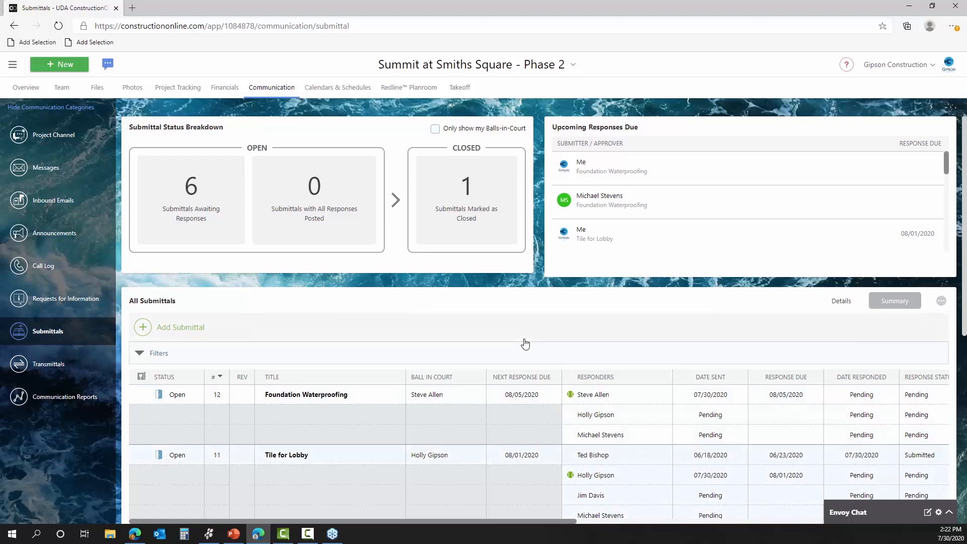
Step: Start a new submittal titled "Utilities -- Water" with the type Product Information
left_click(166, 335)
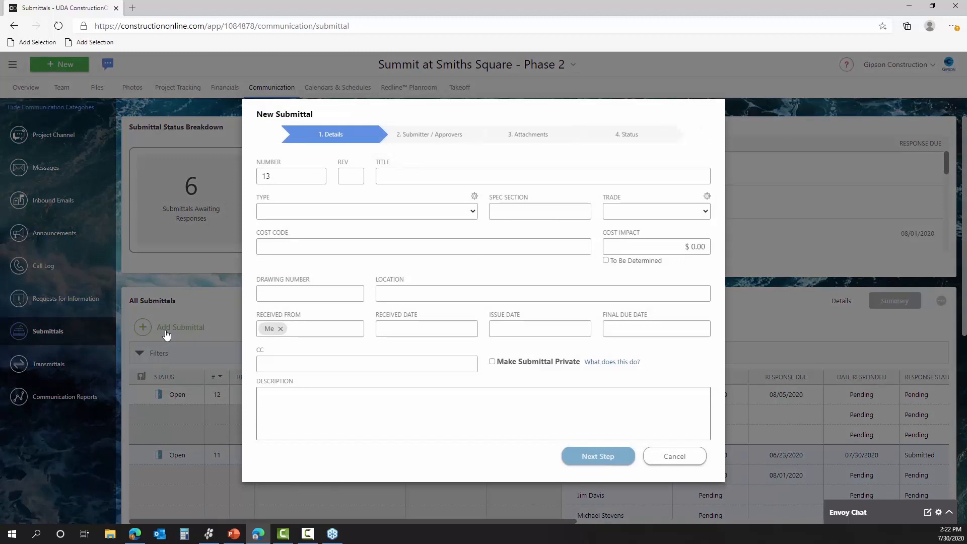
left_click(429, 173)
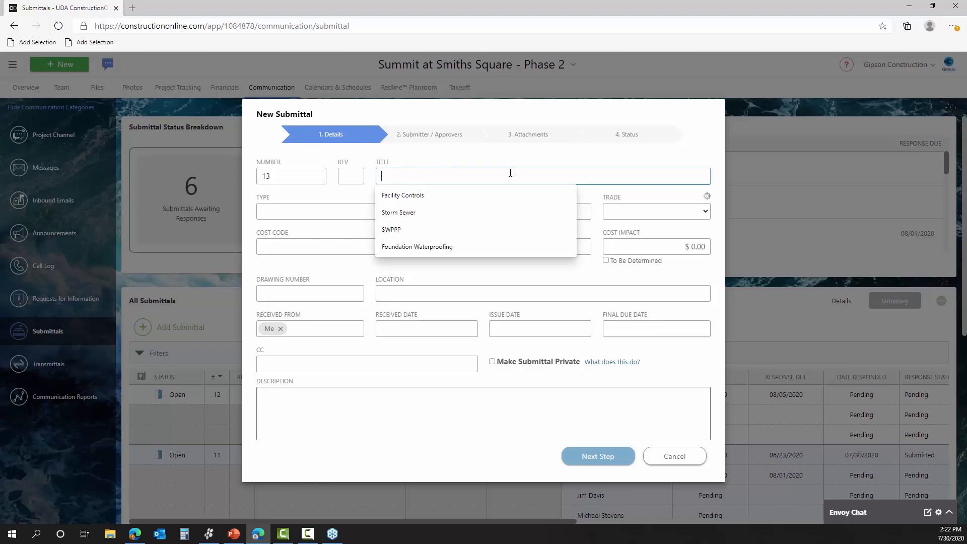
type("Util")
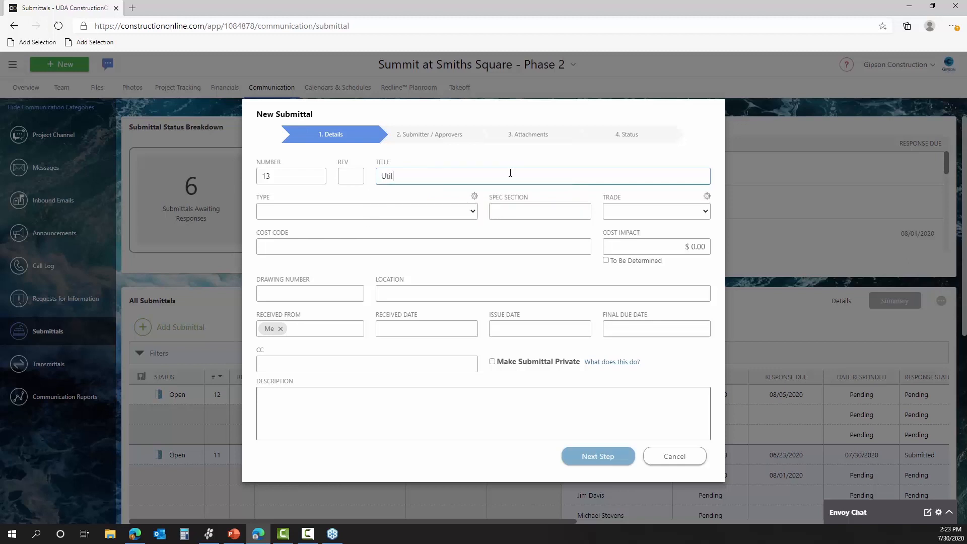
type("ities -- Water")
left_click(330, 212)
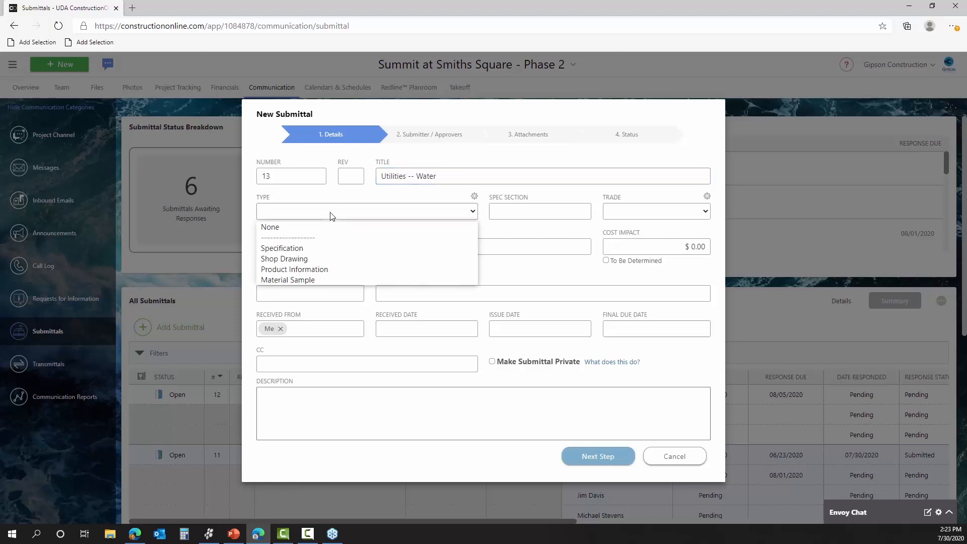
left_click(305, 269)
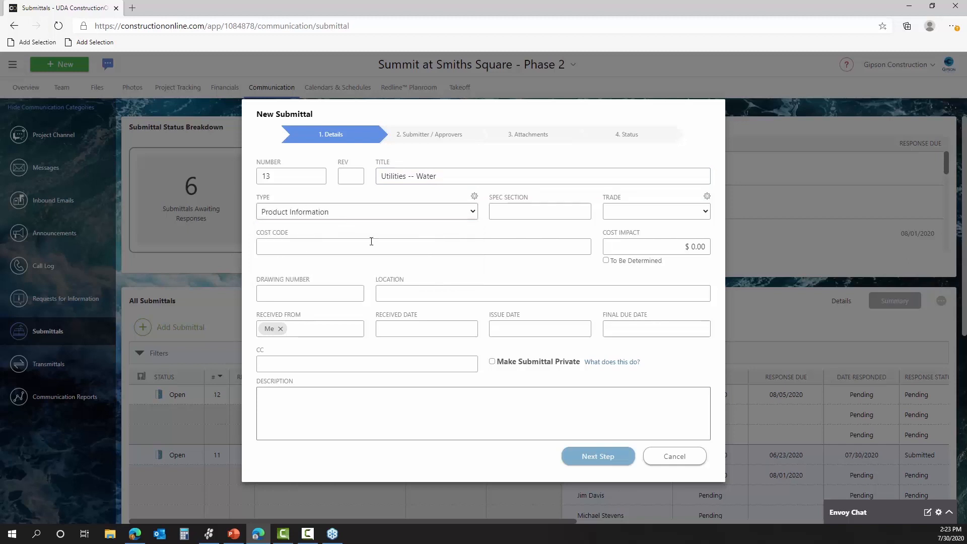
left_click(366, 409)
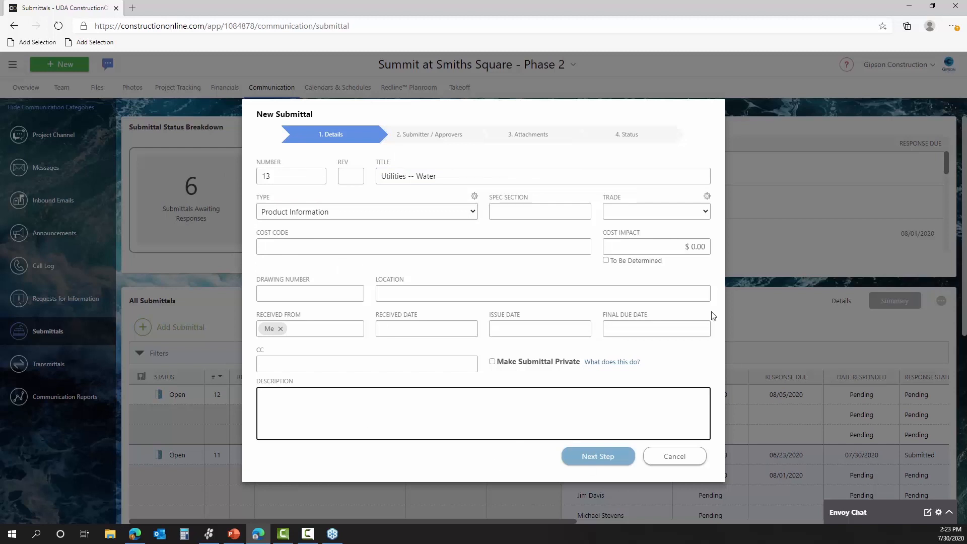
Step: Proceed to the submitter and approver settings, try Parallel Approval and settle on Sequential Approval
left_click(608, 464)
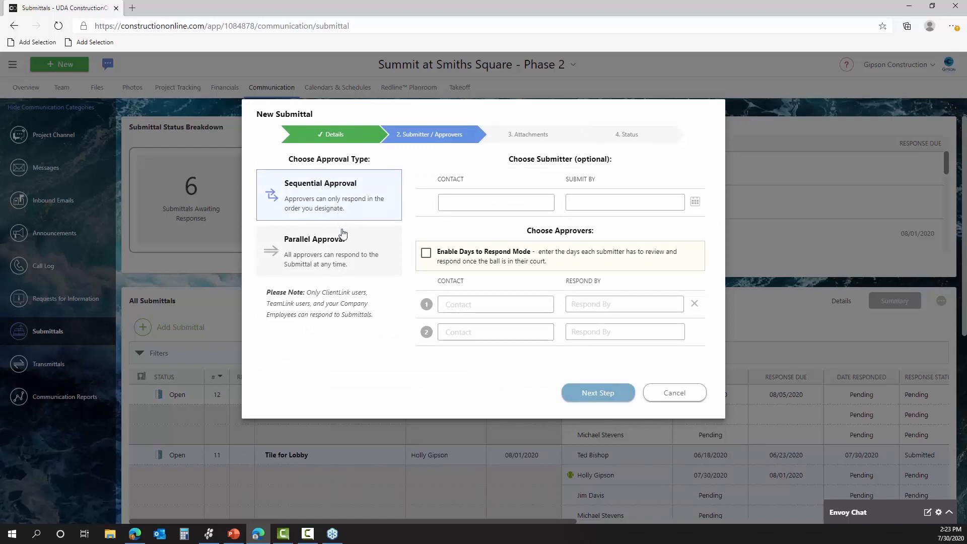
left_click(326, 269)
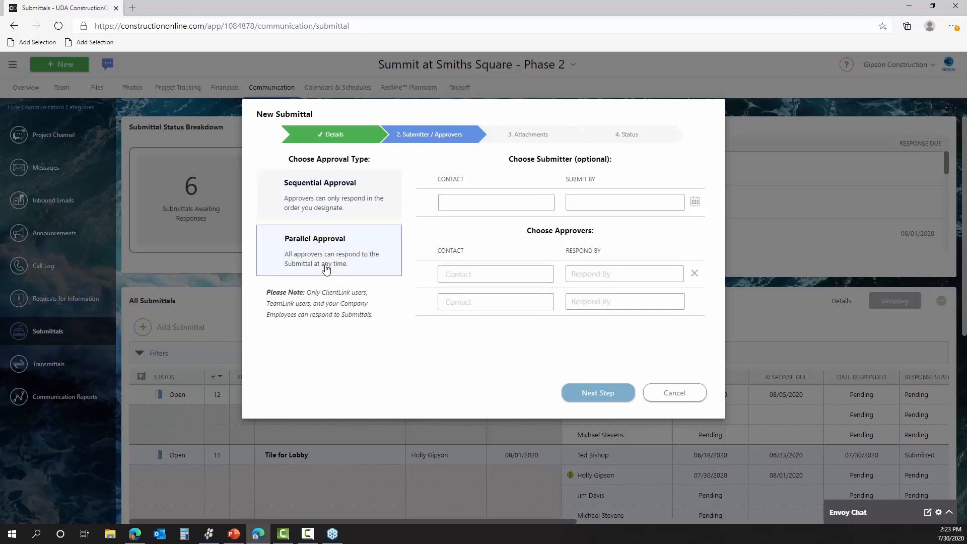
left_click(328, 196)
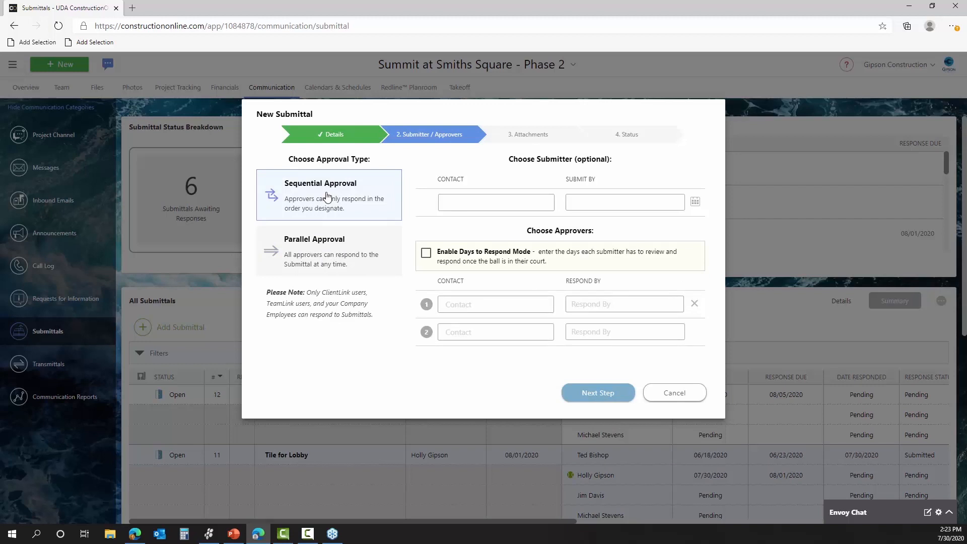
Step: Assign the submitter contact by first name and set the submit-by date to 08/07/2020
left_click(507, 198)
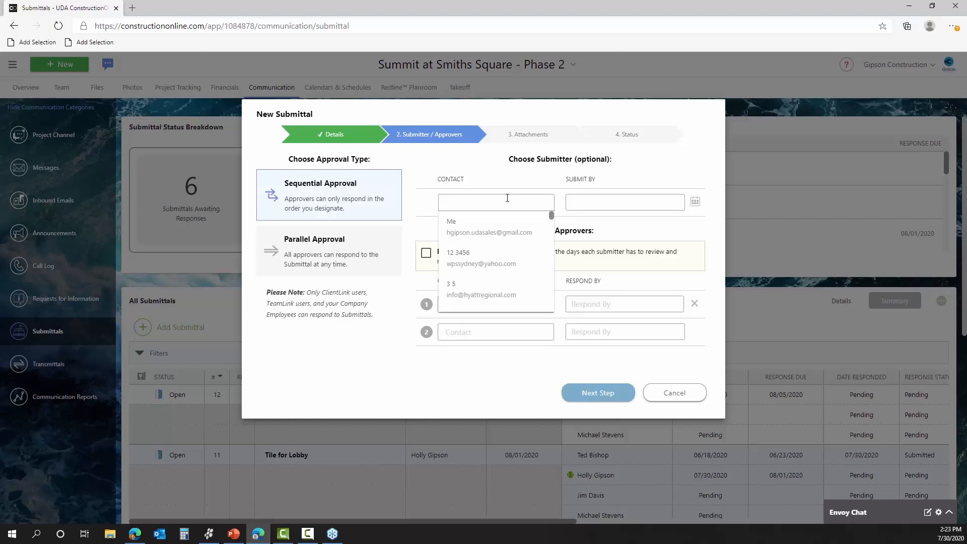
type("ted")
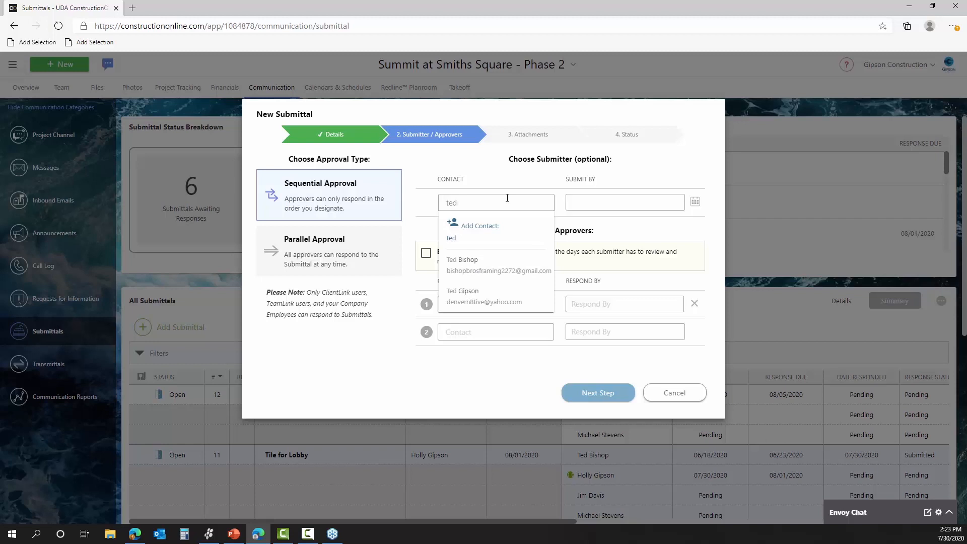
left_click(486, 264)
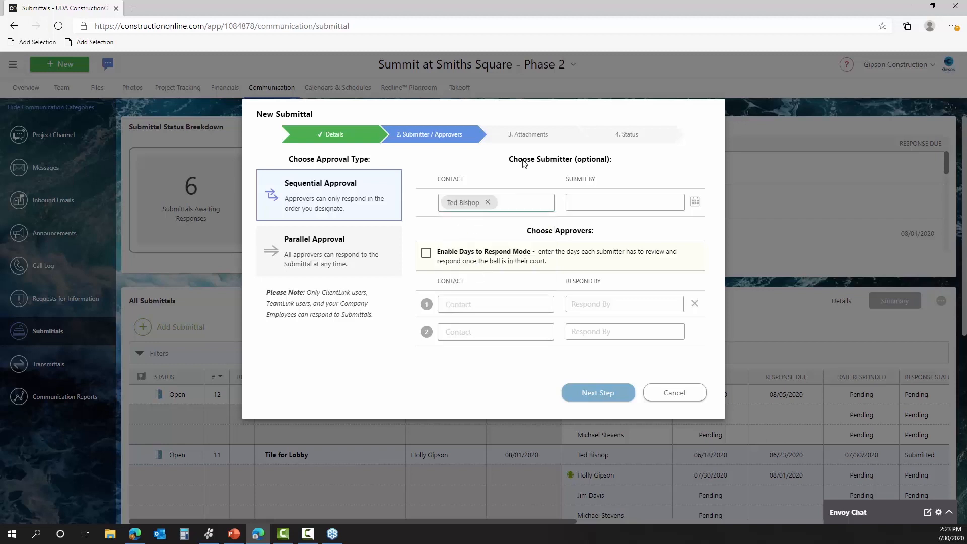
left_click(614, 201)
left_click(658, 316)
left_click(636, 204)
left_click(675, 236)
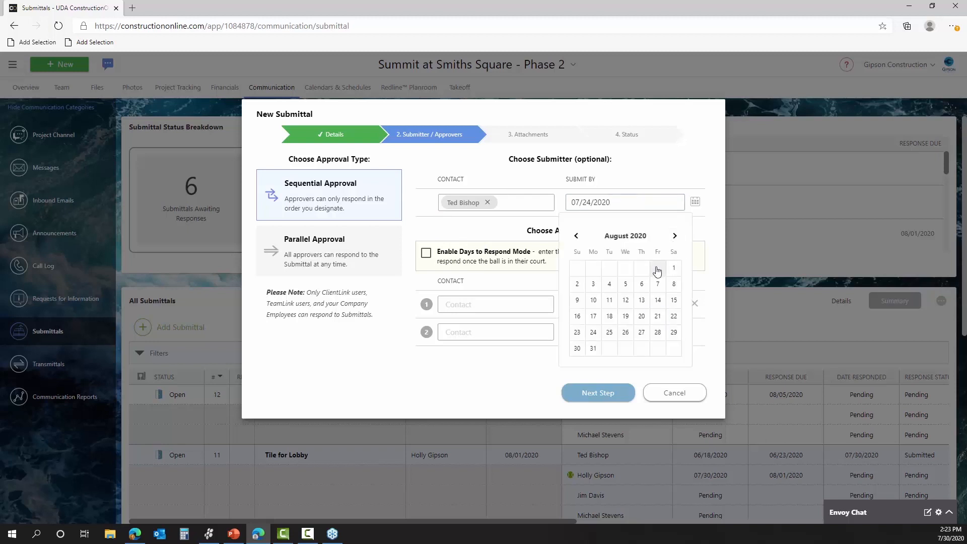
left_click(657, 284)
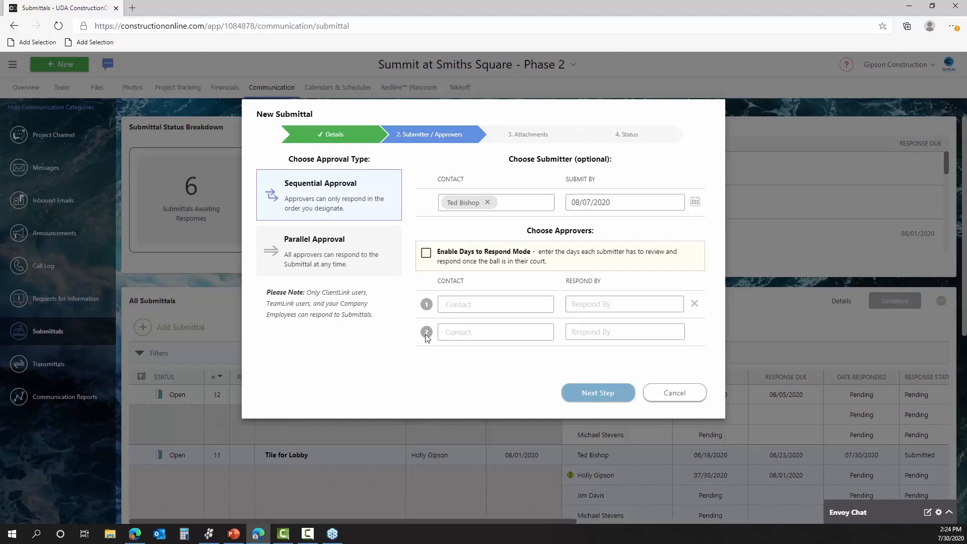
Step: Set yourself ("Me") as the first sequential approver
left_click(498, 304)
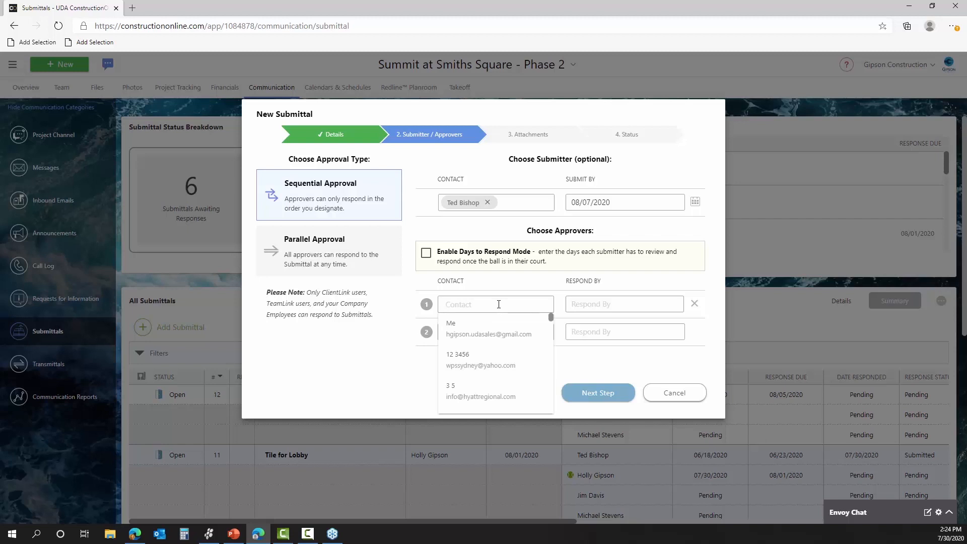
type("ji")
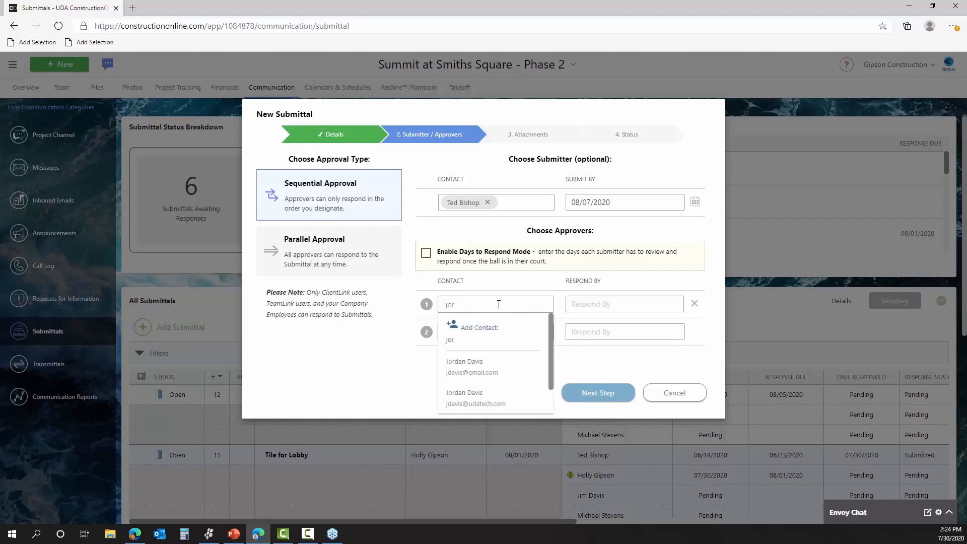
key("BackSpace")
key("BackSpace")
type("me")
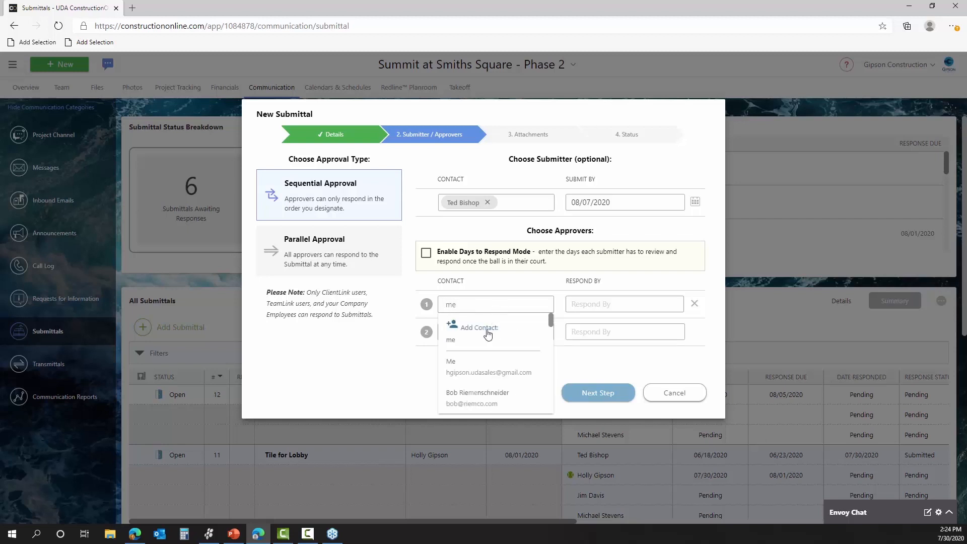
left_click(459, 371)
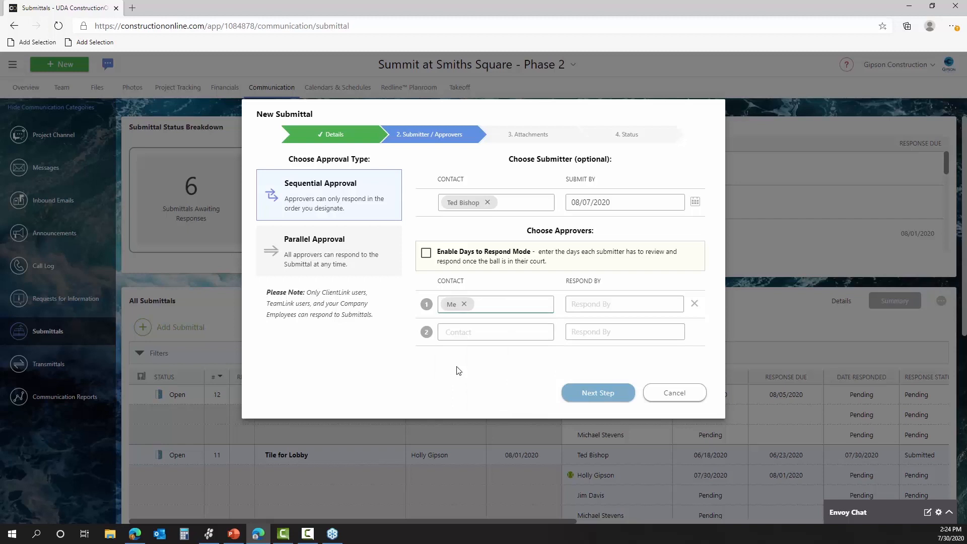
Step: Add an existing contact as the second approver of the new submittal
left_click(462, 334)
type("msteve")
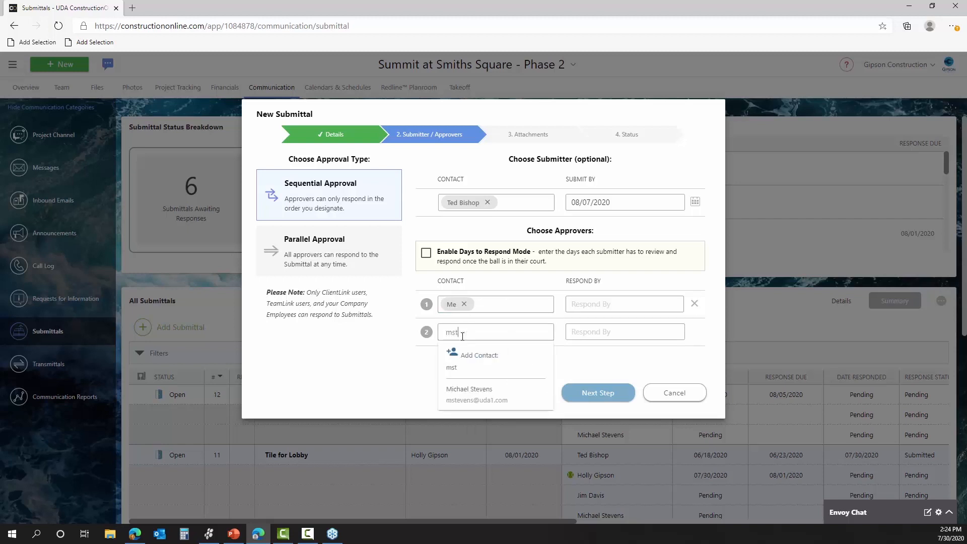
left_click(479, 387)
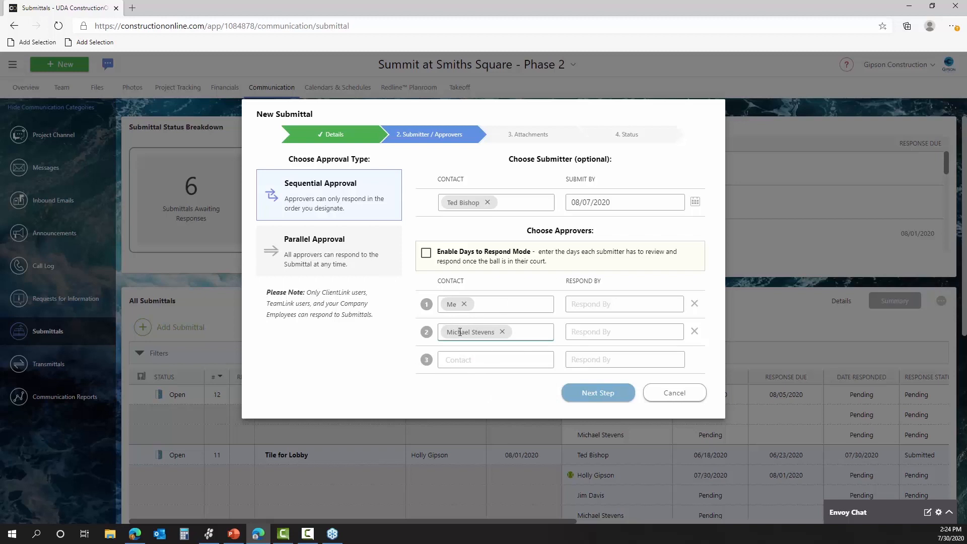
Step: Switch the approval type to Parallel Approval and replace yourself as first approver with another existing contact
left_click(356, 254)
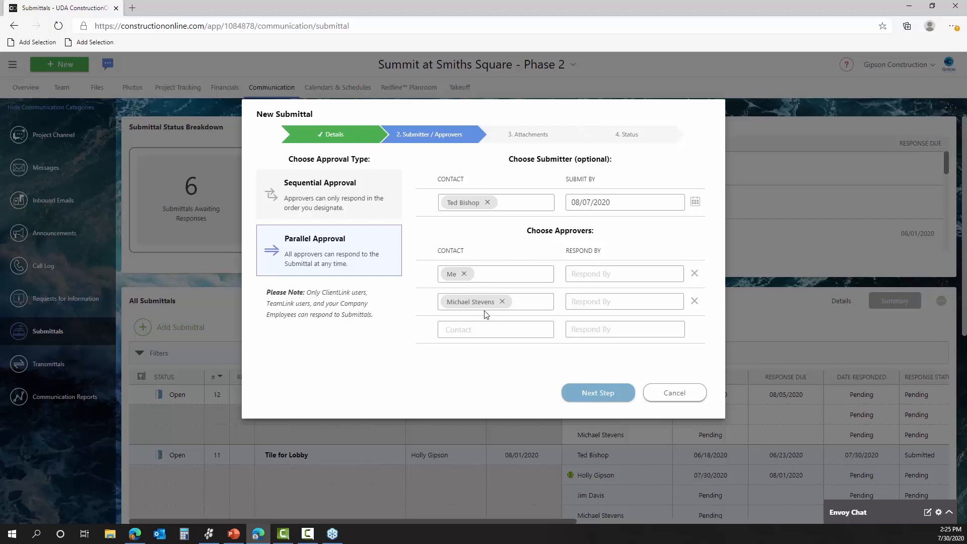
left_click(464, 274)
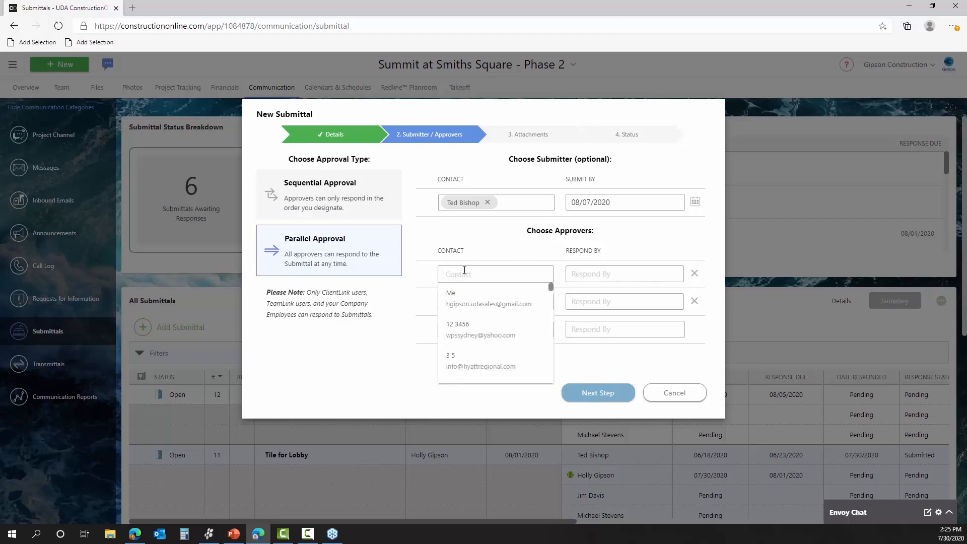
type("jdavis")
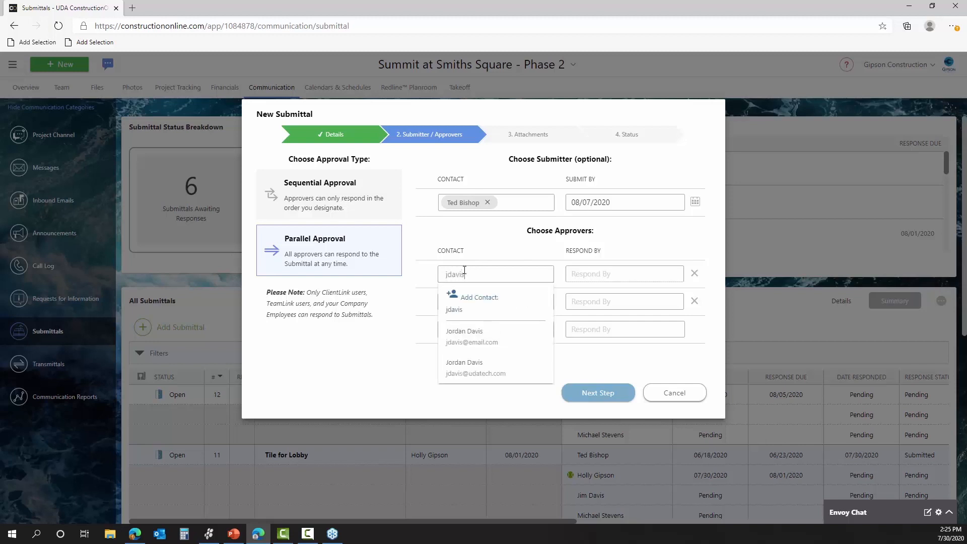
left_click(475, 373)
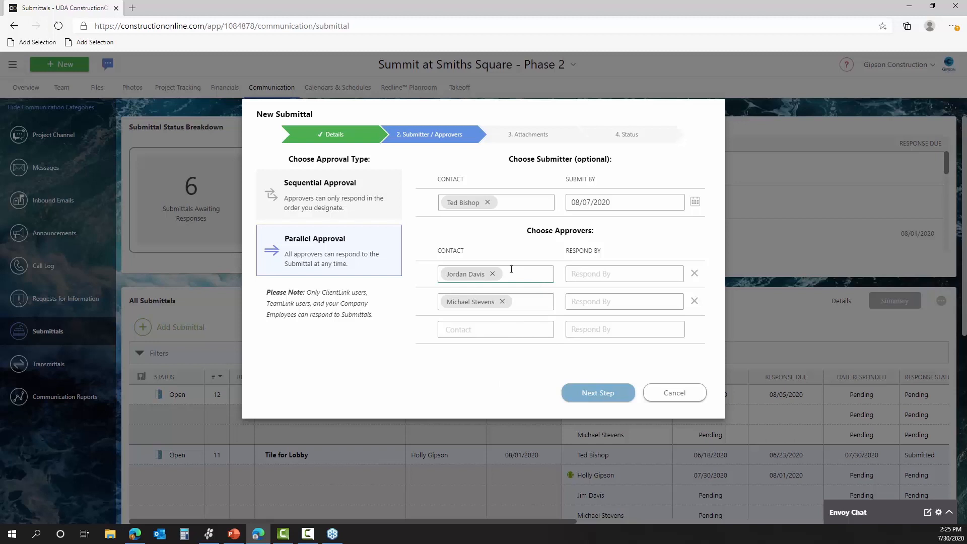
Step: Set the respond-by date of both parallel approvers to 08/21/2020
left_click(641, 278)
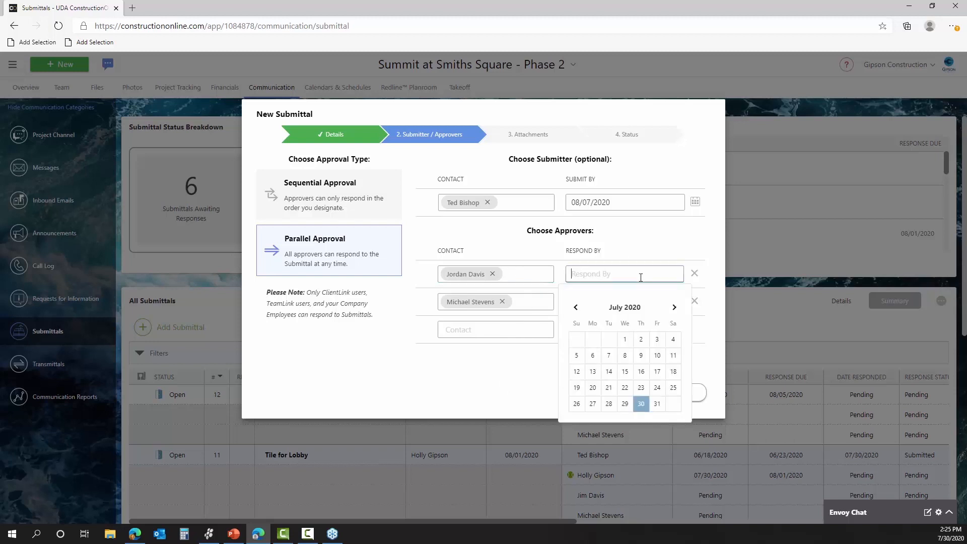
left_click(673, 308)
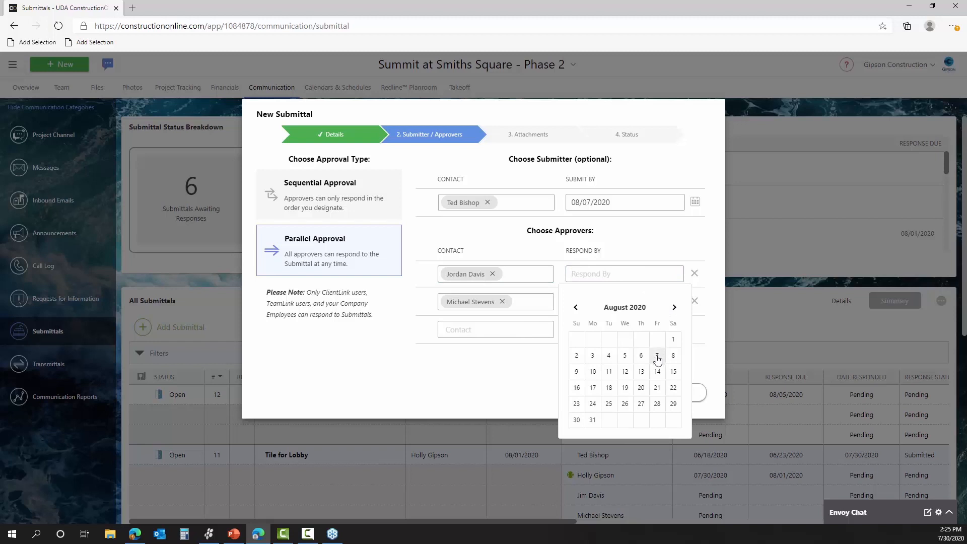
left_click(657, 387)
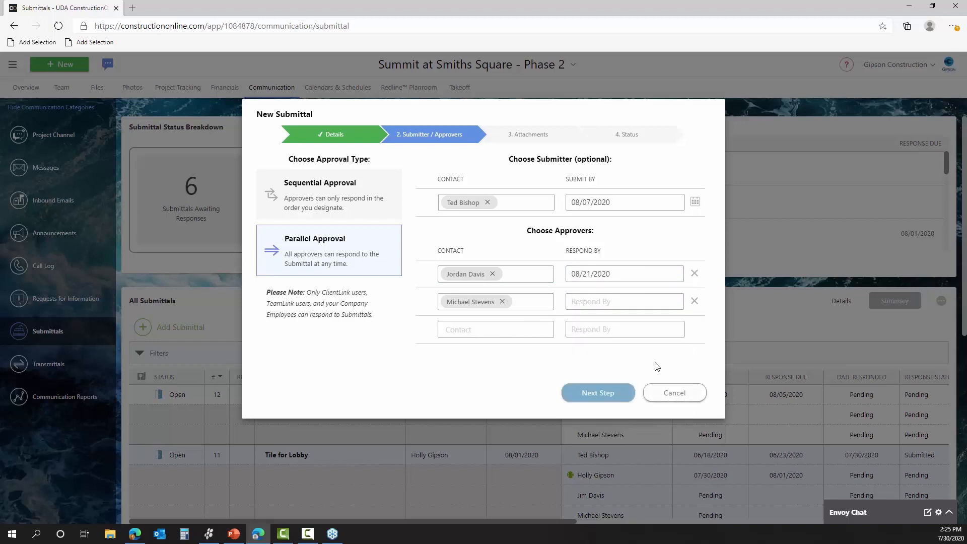
left_click(657, 301)
left_click(674, 335)
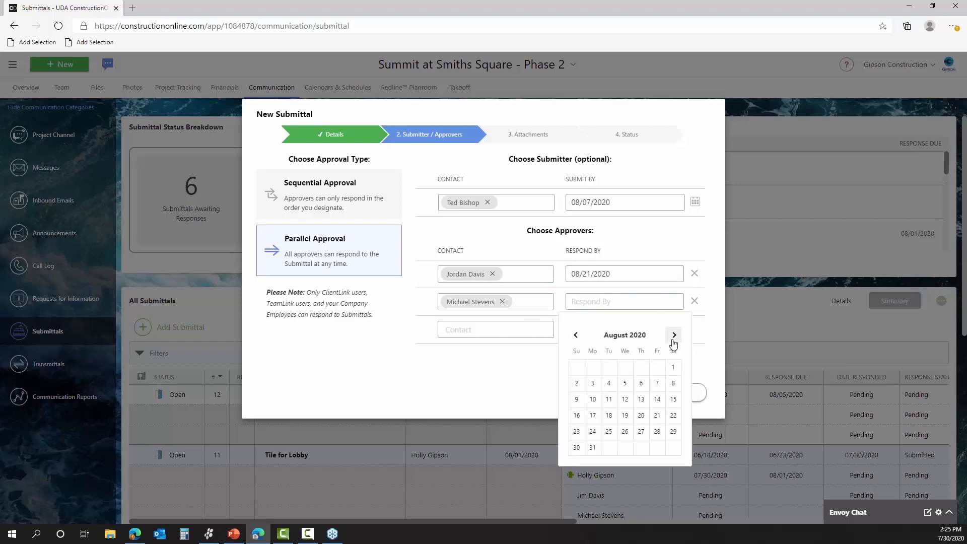
left_click(657, 415)
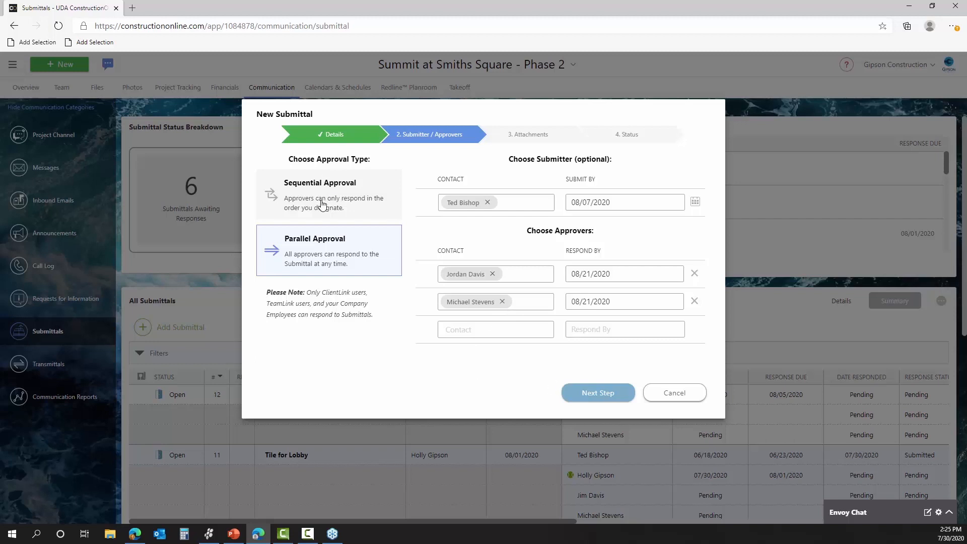
Step: Skip the attachments and finish creating the Utilities -- Water submittal
left_click(595, 393)
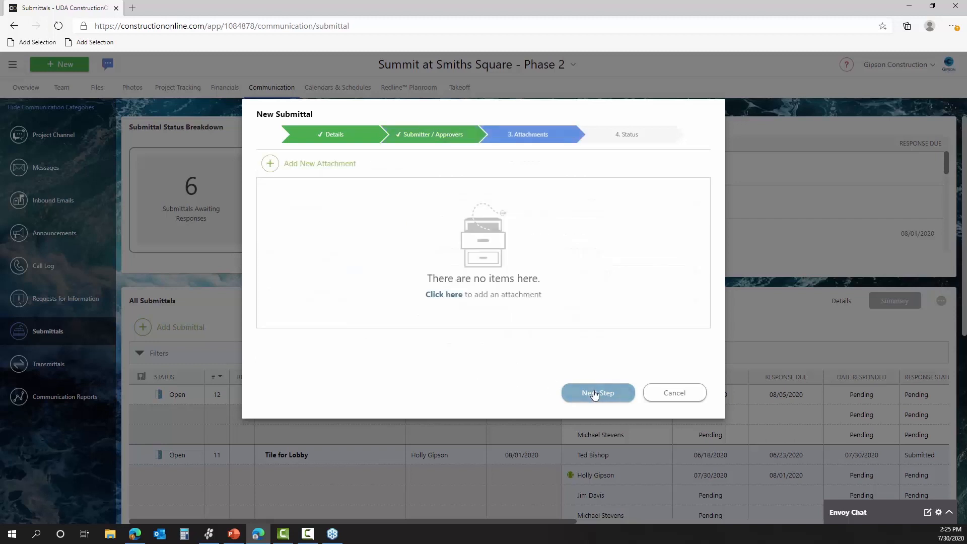
left_click(595, 394)
left_click(501, 391)
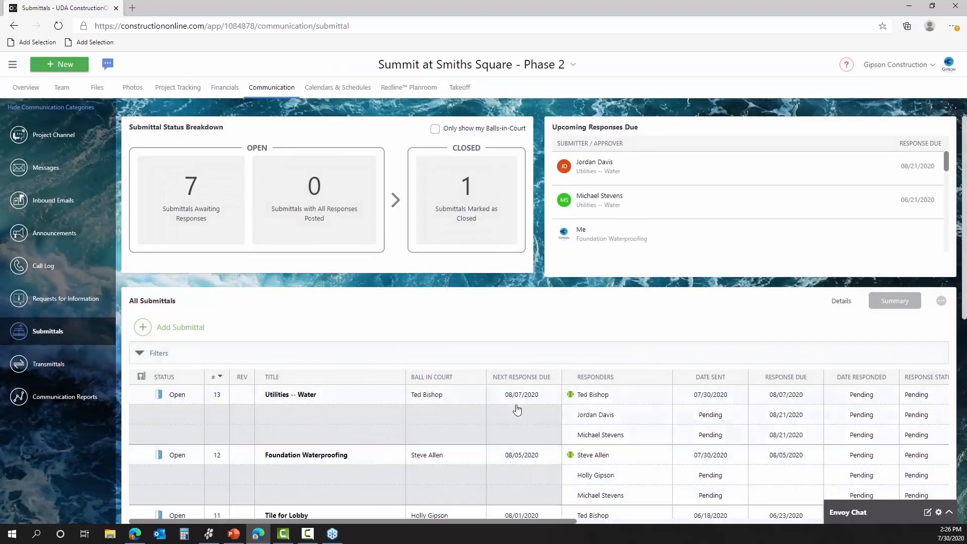
Step: Show the Utilities -- Water submittal in the details view and post a response without comments on behalf of the submitter
scroll(464, 383, "down", 8)
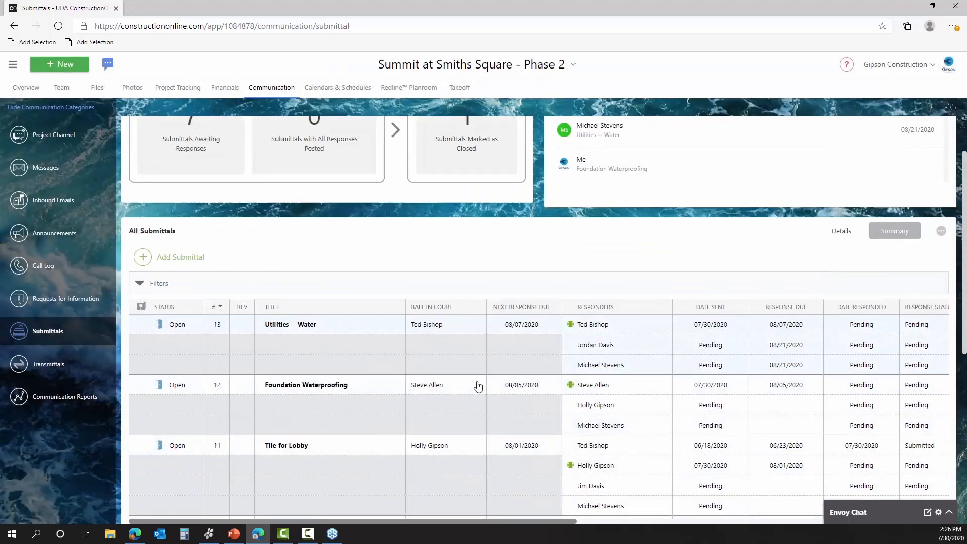
scroll(451, 394, "up", 7)
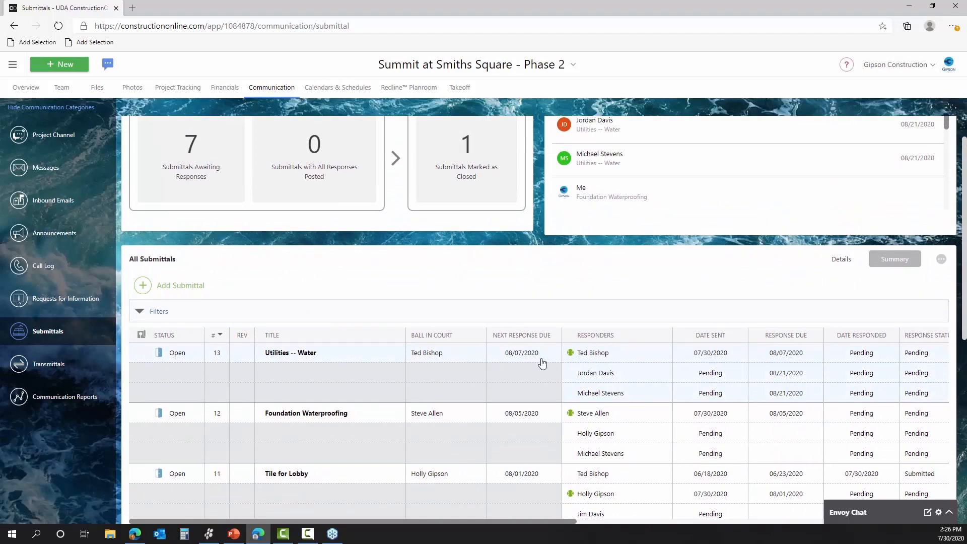
left_click(829, 263)
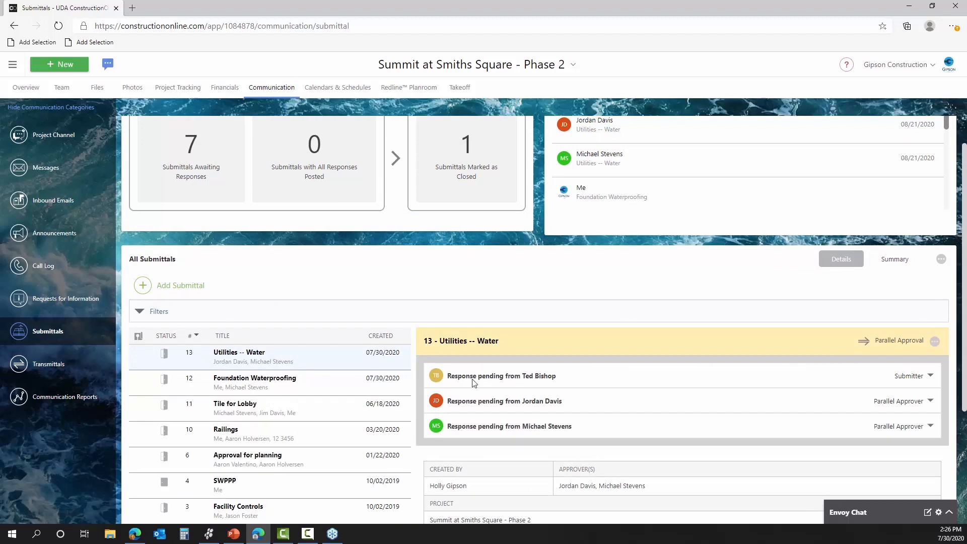
left_click(474, 377)
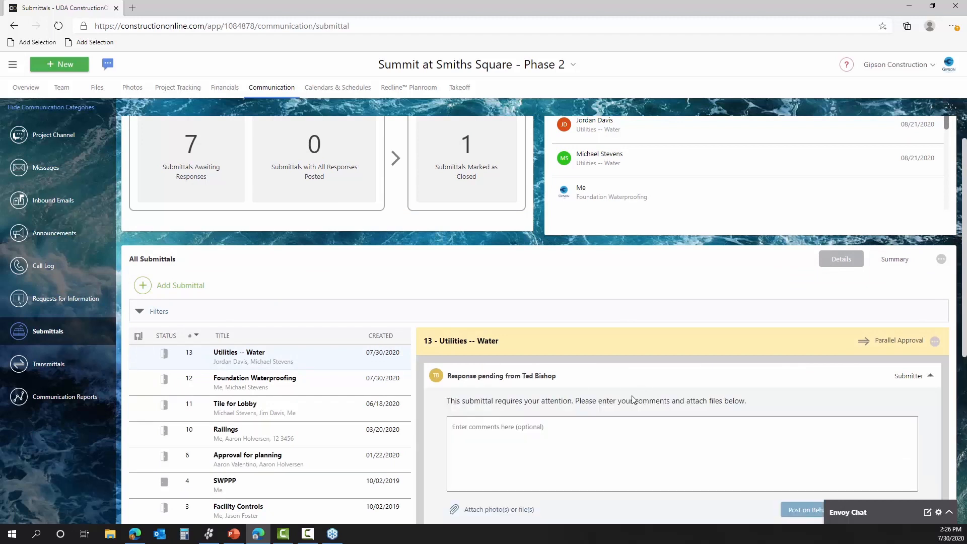
scroll(627, 403, "down", 2)
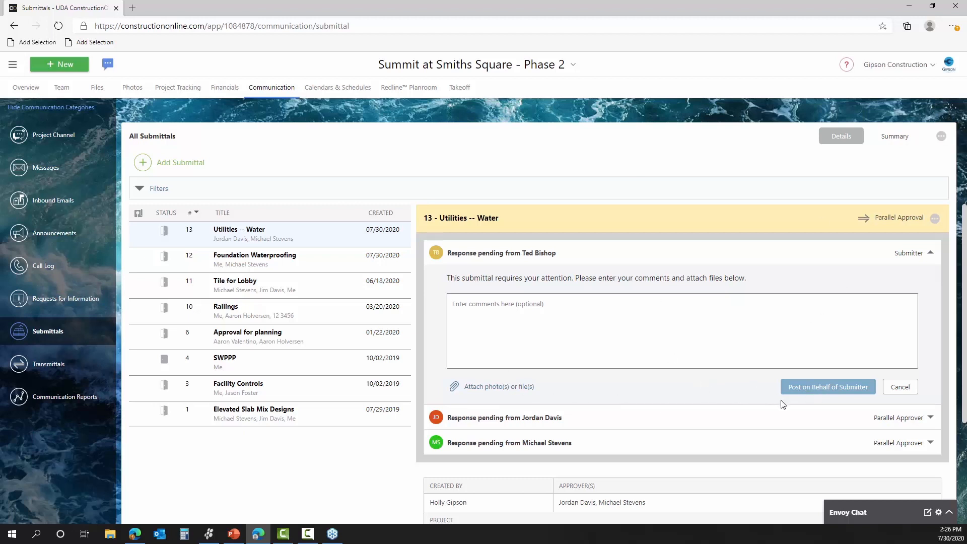
left_click(811, 391)
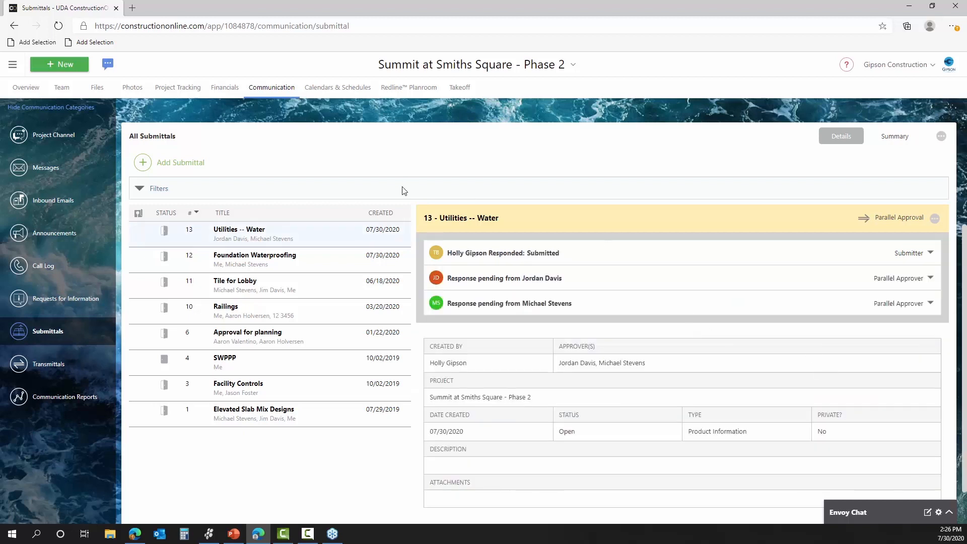
Step: Return to the submittals summary, hide the communication categories and review the responders, ball-in-court and due-date columns
left_click(896, 137)
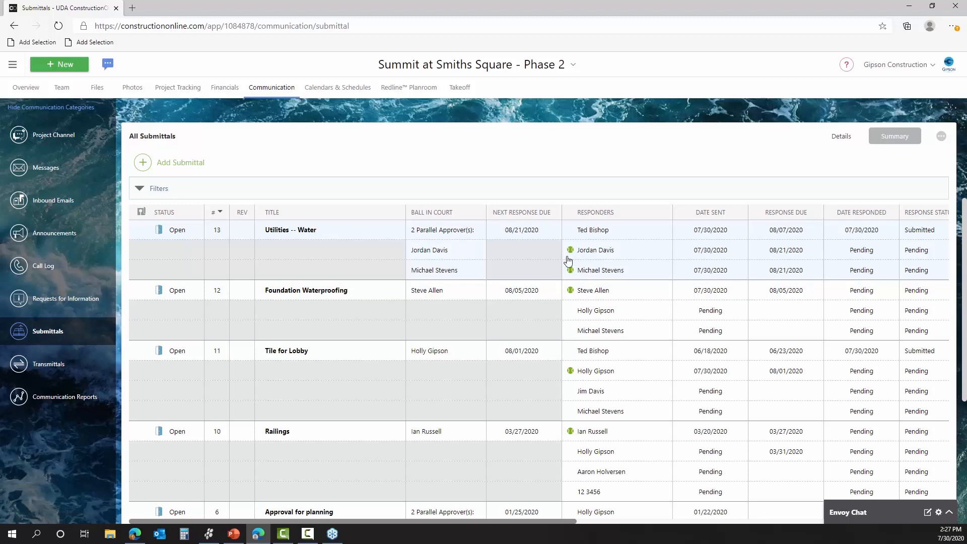
left_click(85, 108)
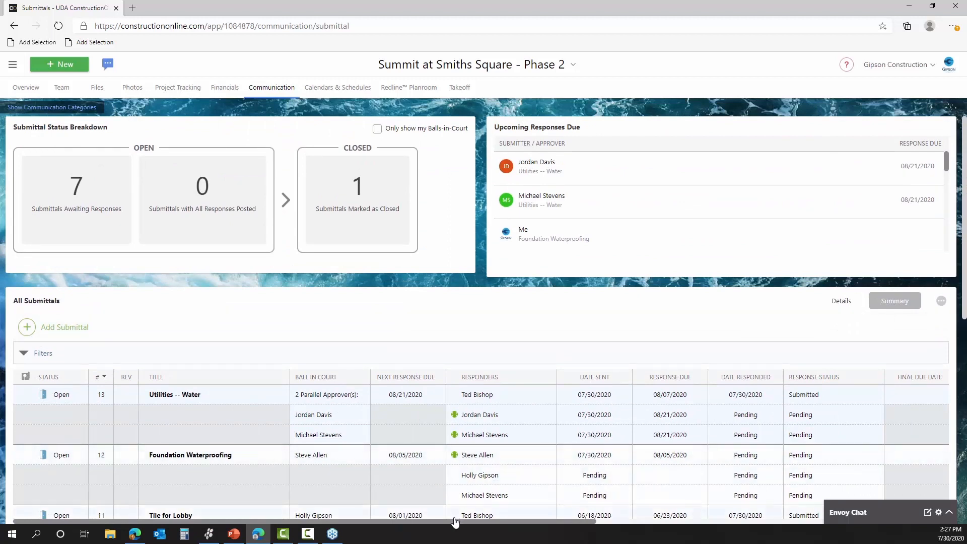
mouse_move(449, 521)
left_mouse_down()
mouse_move(463, 521)
mouse_move(439, 520)
left_mouse_up()
left_click_drag(364, 521, 379, 519)
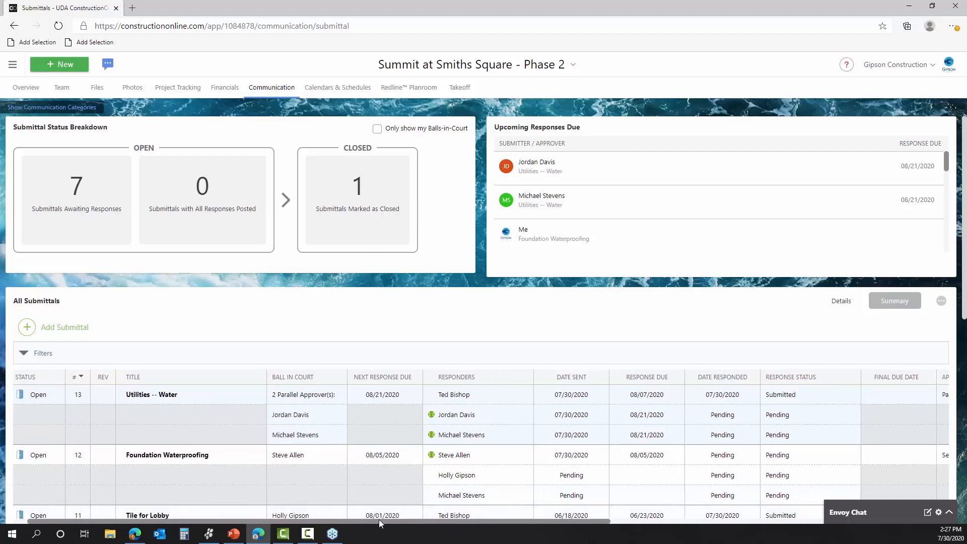
left_click_drag(378, 519, 328, 519)
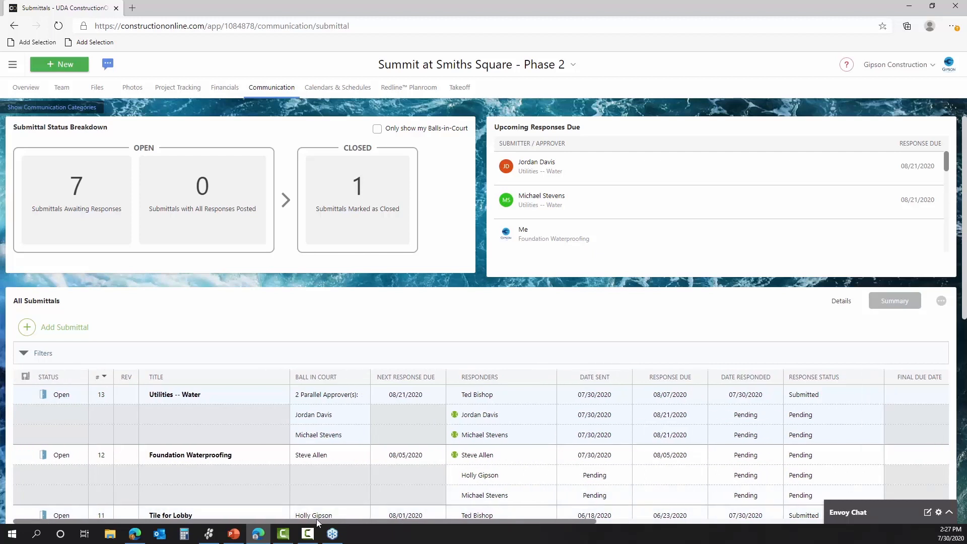
scroll(384, 385, "down", 1)
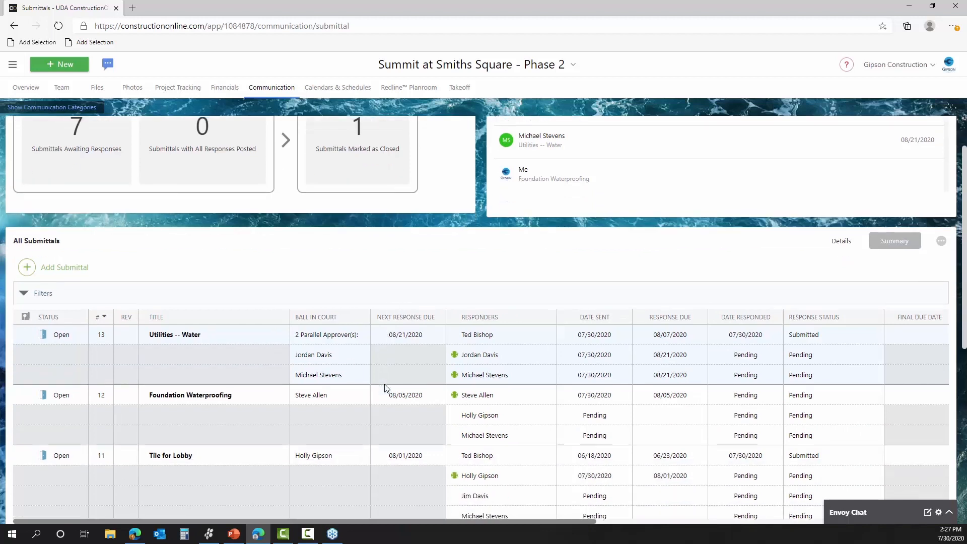
scroll(383, 403, "down", 2)
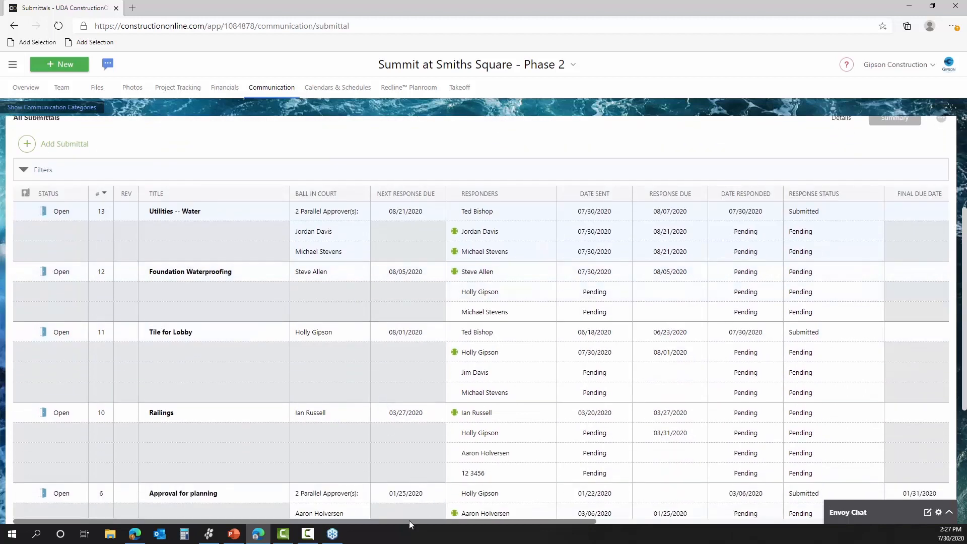
left_click_drag(410, 521, 365, 510)
scroll(249, 391, "up", 3)
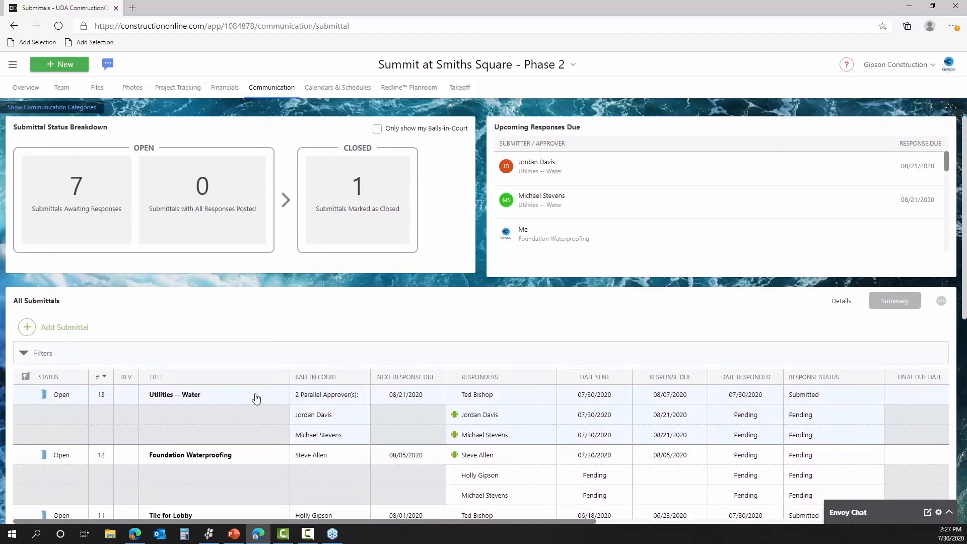
Step: Review the actions available for the Utilities -- Water and Approval for planning submittals in the summary list
right_click(256, 399)
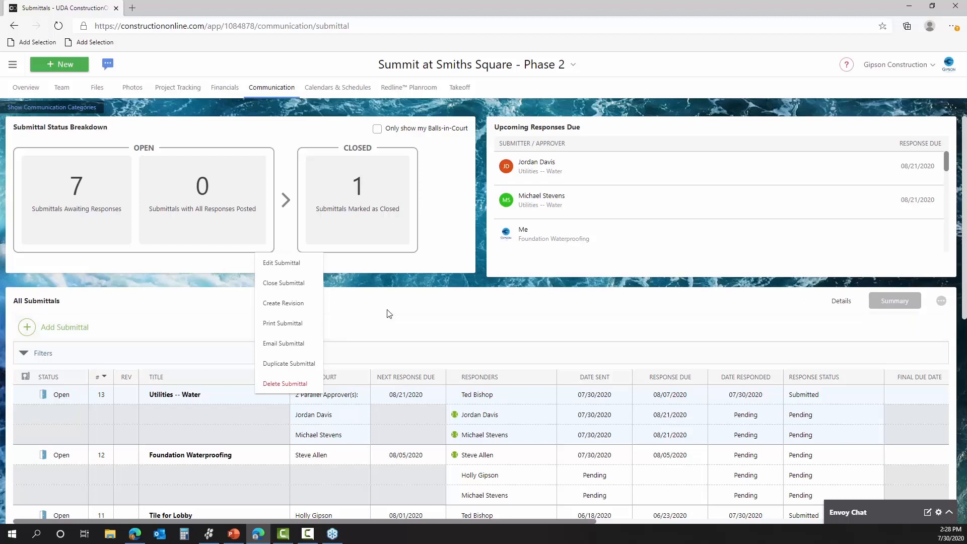
left_click(398, 288)
scroll(406, 379, "down", 4)
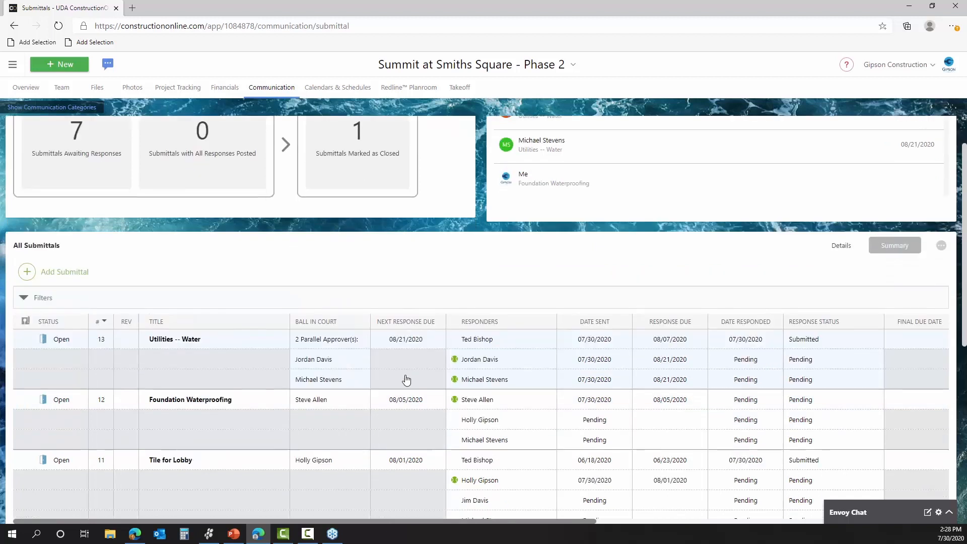
scroll(406, 381, "down", 3)
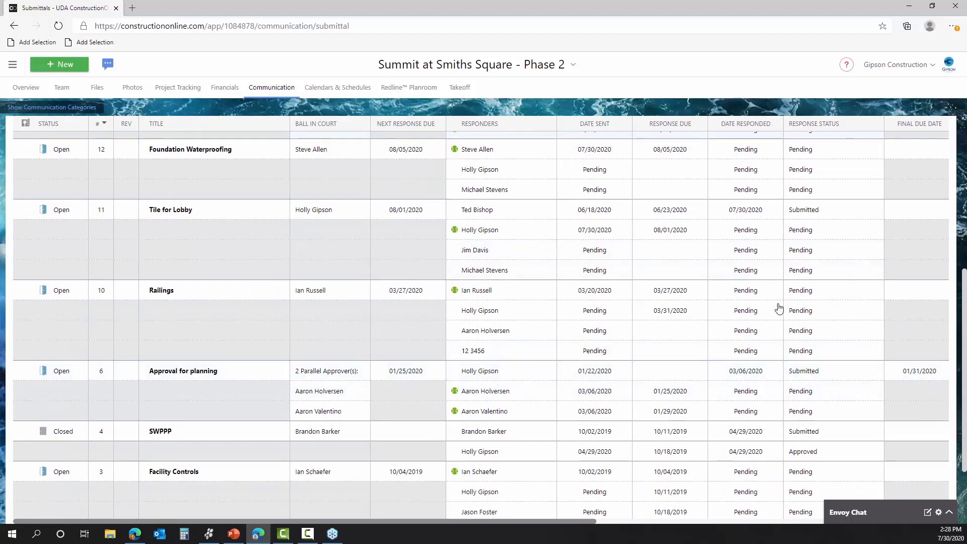
scroll(777, 312, "down", 1)
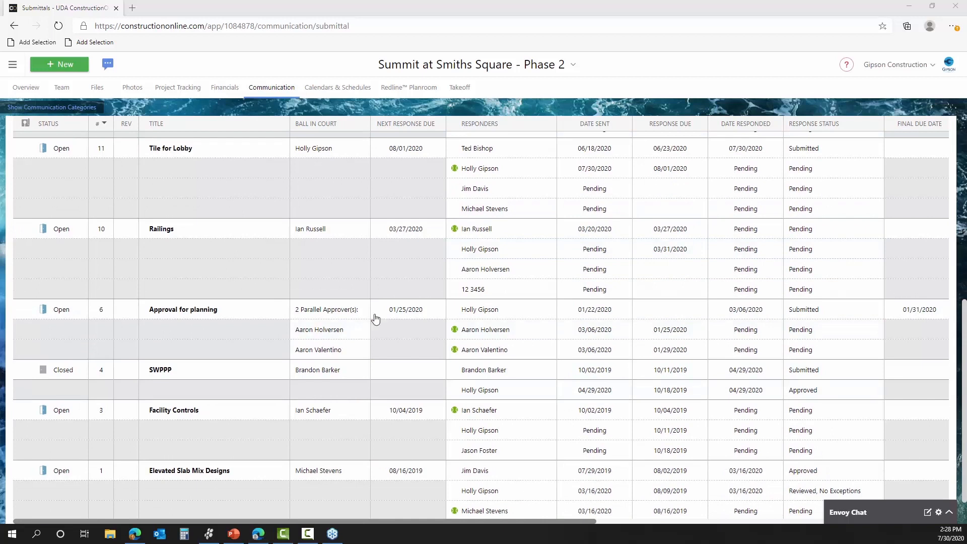
right_click(242, 312)
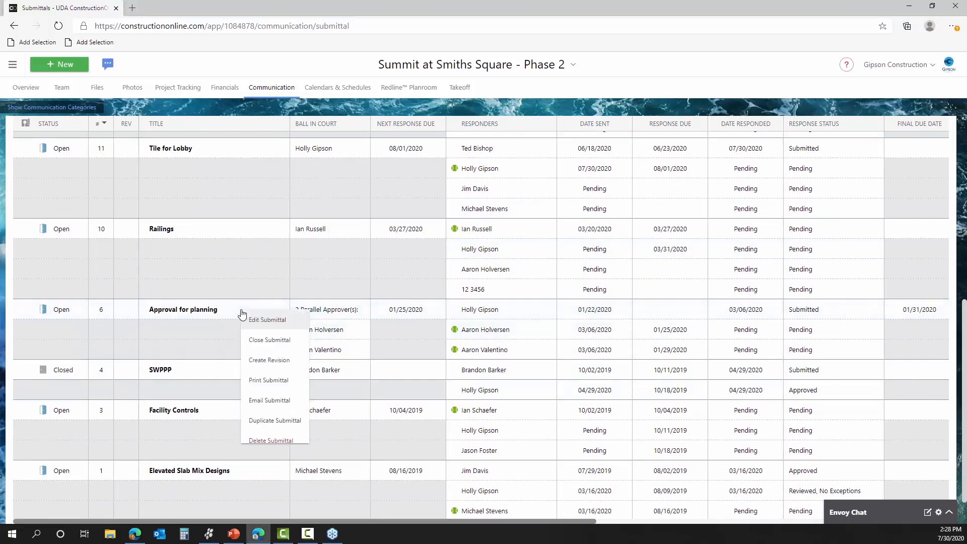
left_click(203, 314)
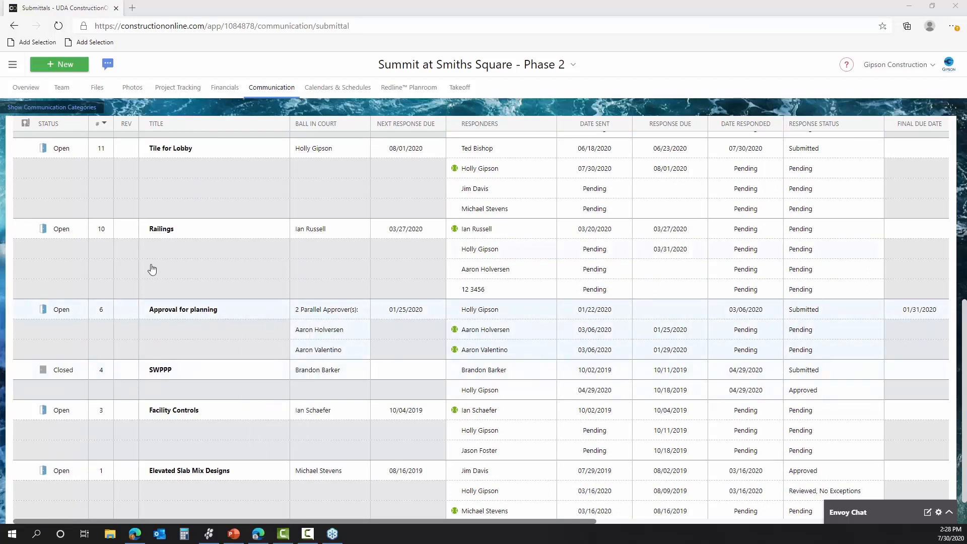
Step: Examine the summary's further columns for final due date, approval workflow, type, creator and date created
scroll(344, 249, "up", 5)
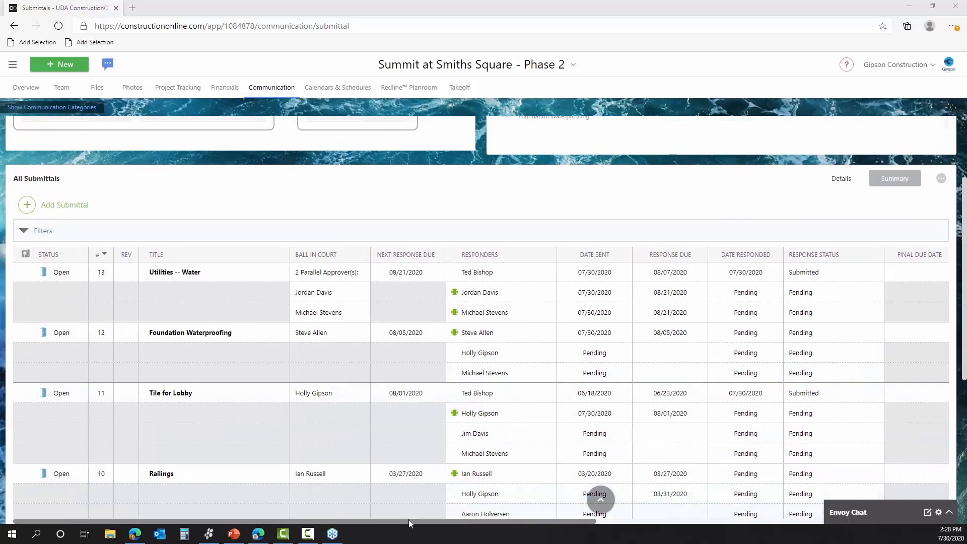
left_click_drag(409, 522, 518, 521)
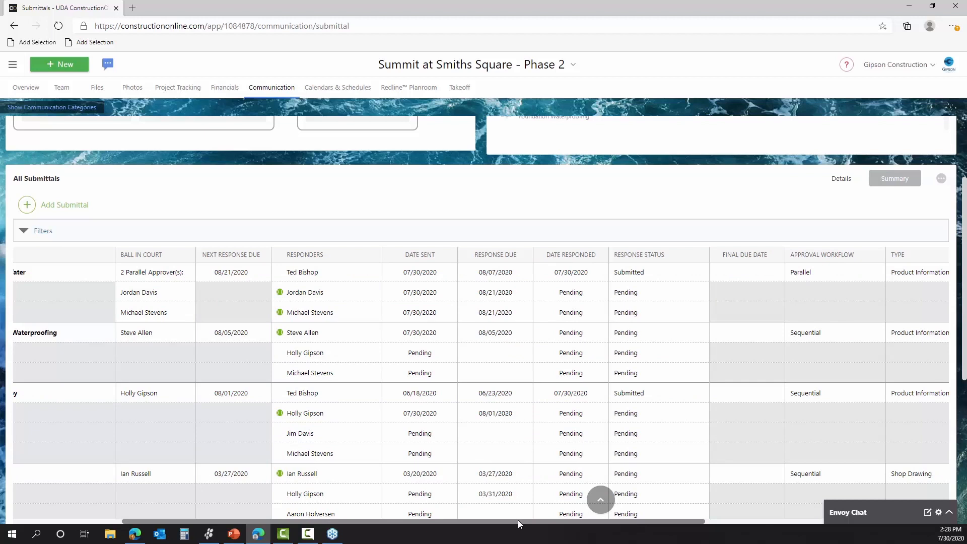
left_click_drag(518, 520, 621, 528)
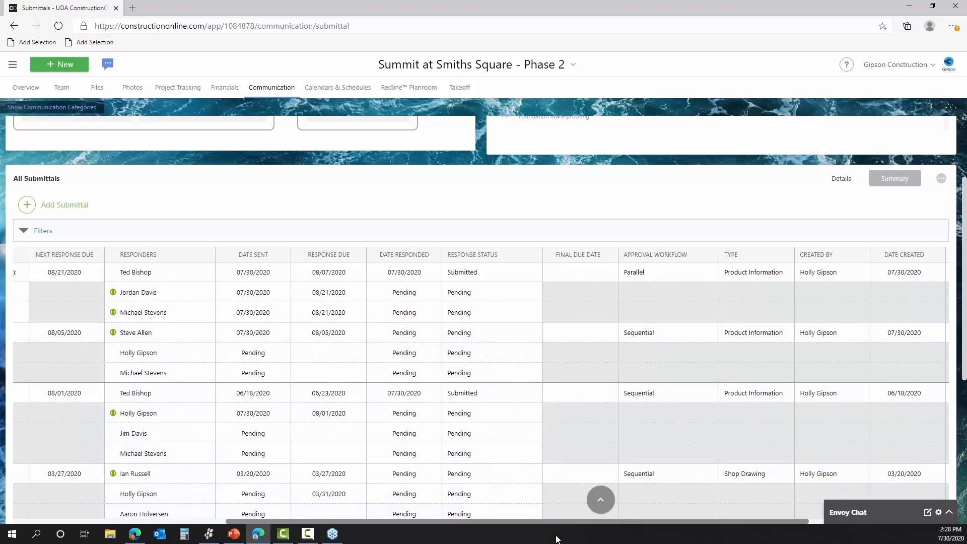
Step: Show the Tile for Lobby submittal in the details view and save a Reviewed, No Exceptions response without comments
left_click_drag(552, 522, 396, 512)
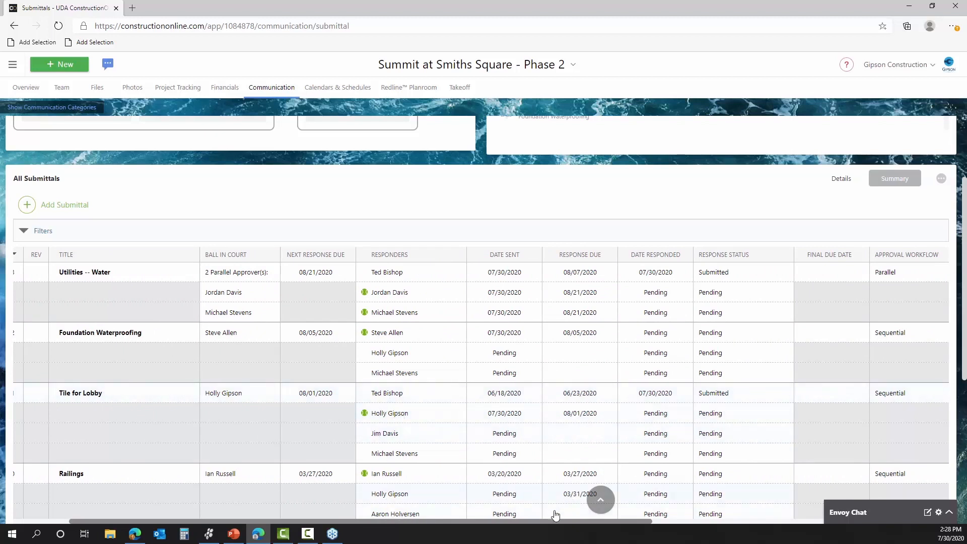
left_click_drag(543, 521, 488, 517)
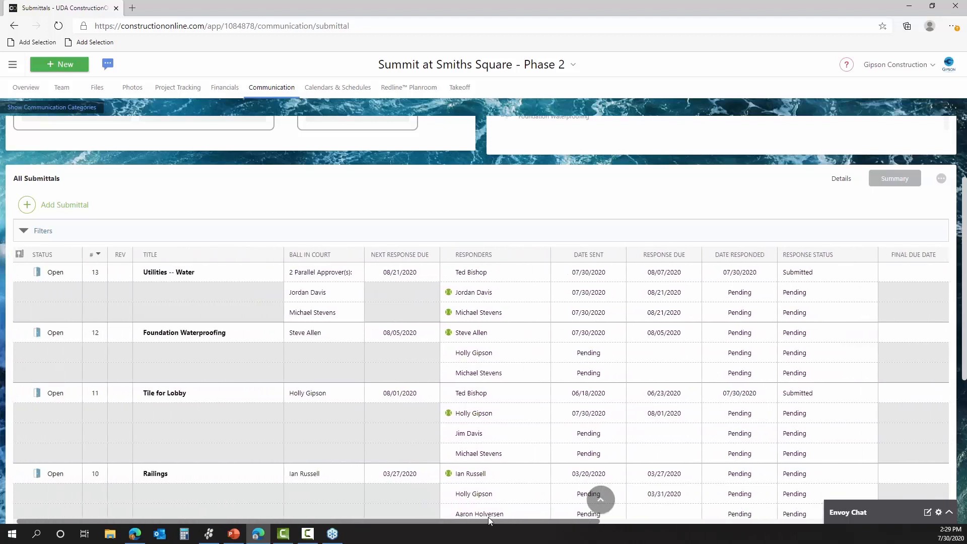
left_click_drag(488, 517, 435, 507)
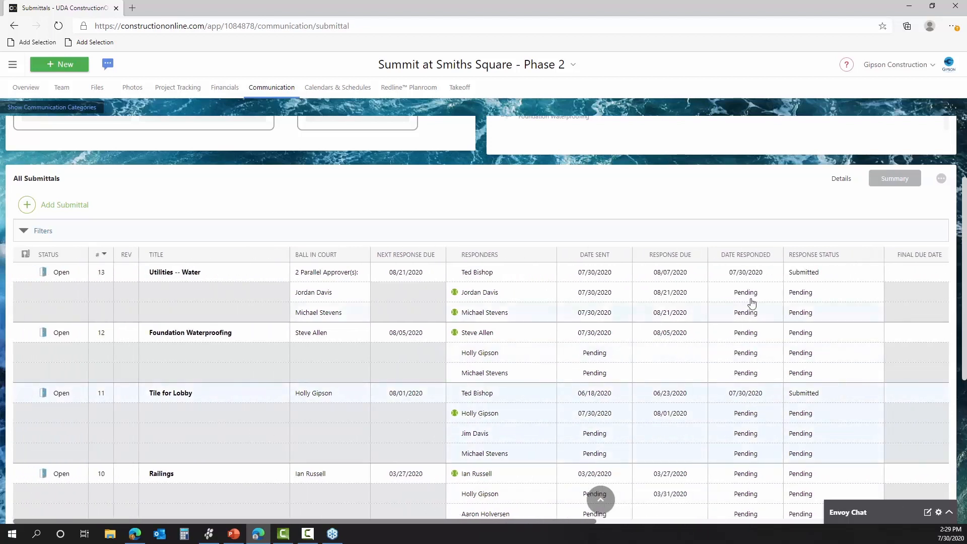
left_click(841, 180)
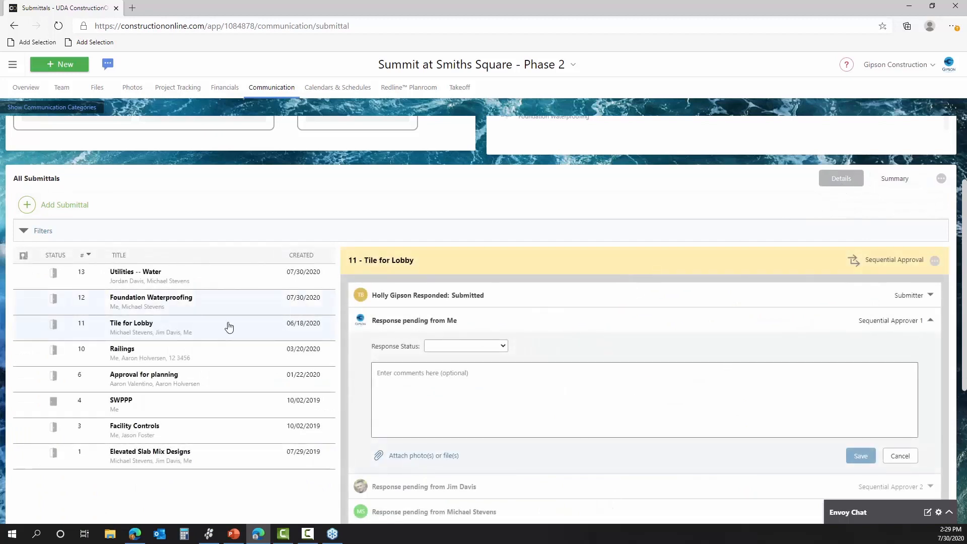
left_click(478, 346)
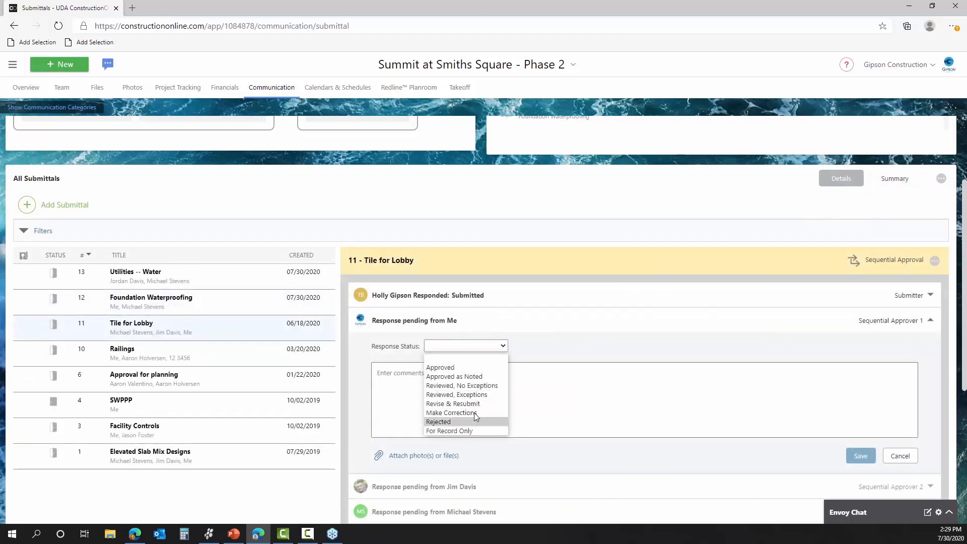
left_click(471, 386)
left_click(468, 383)
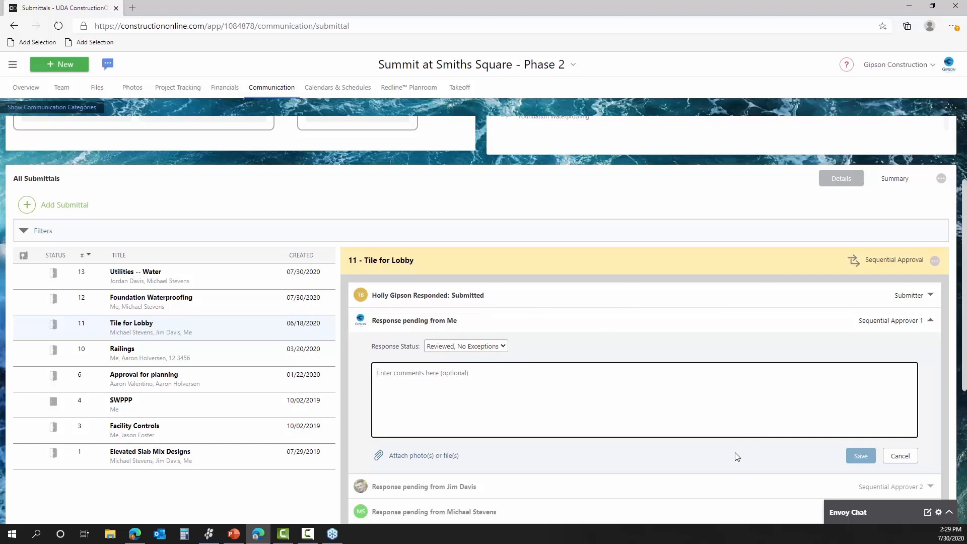
left_click(862, 461)
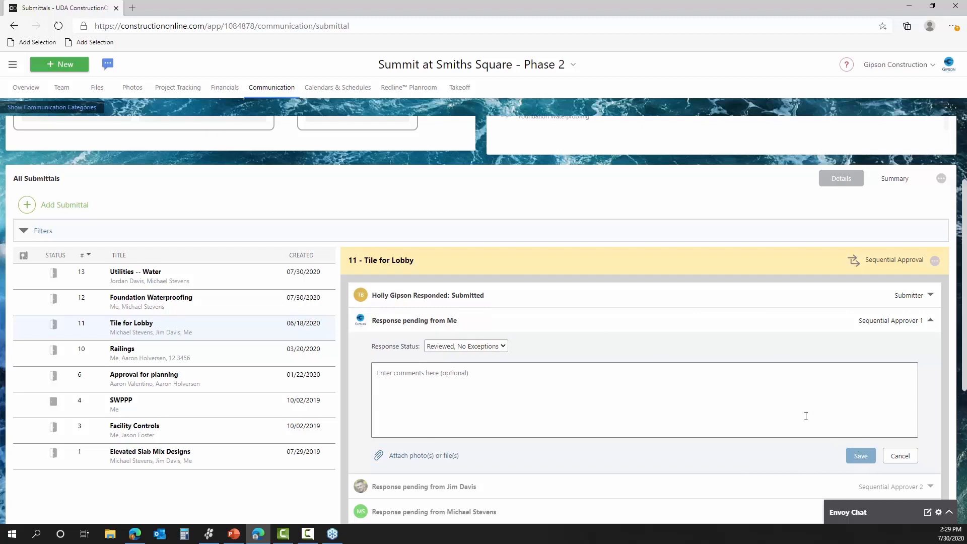
scroll(807, 416, "down", 2)
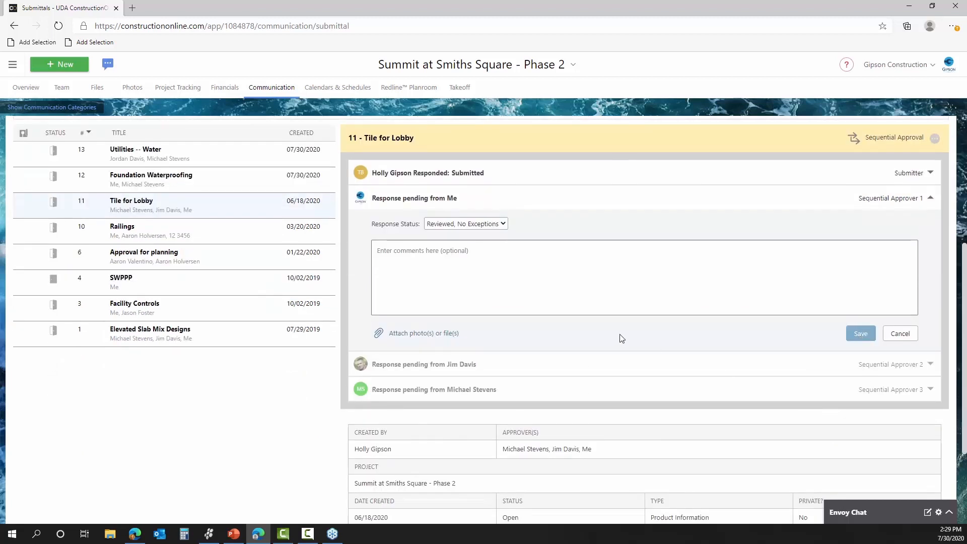
Step: Return to the submittals summary and check the ball in court and response status of Tile for Lobby
scroll(566, 352, "up", 3)
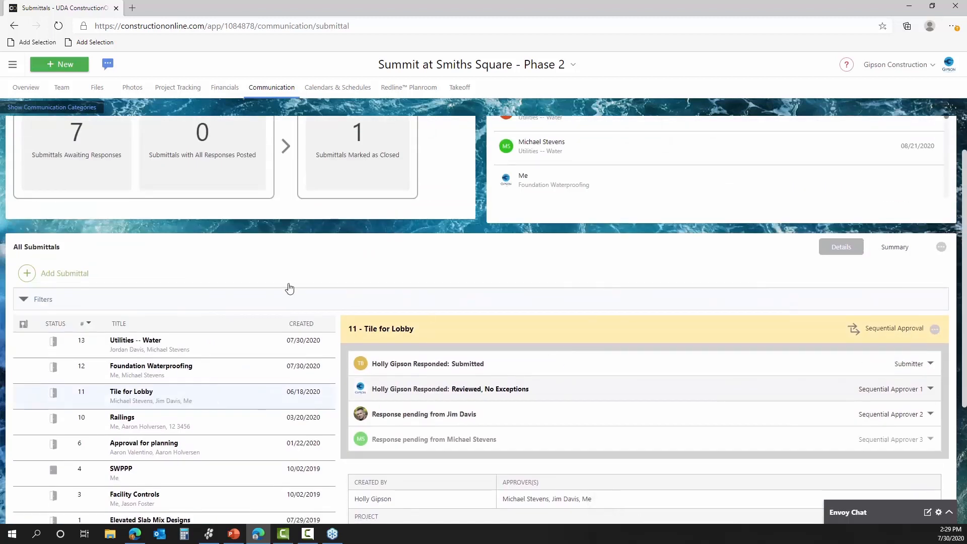
scroll(282, 279, "up", 1)
left_click(884, 308)
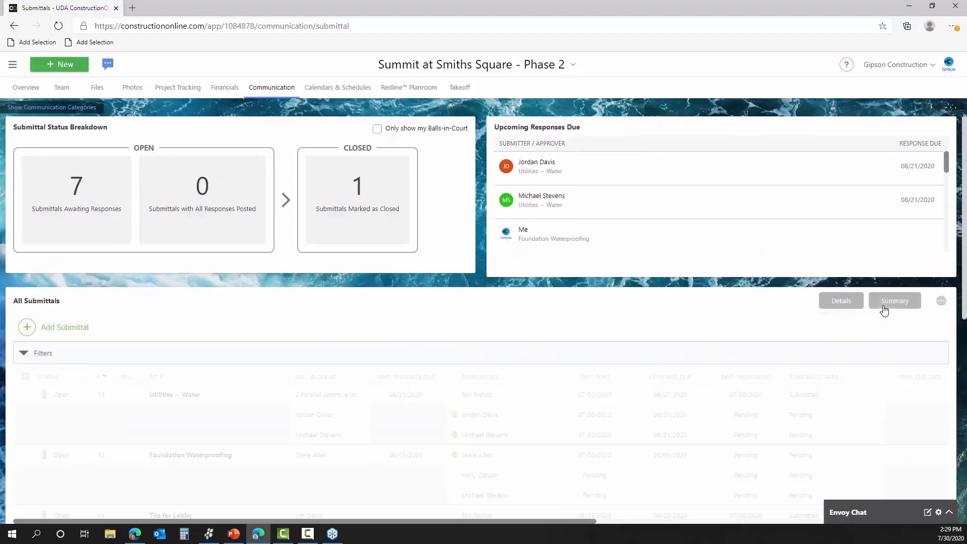
scroll(421, 418, "down", 3)
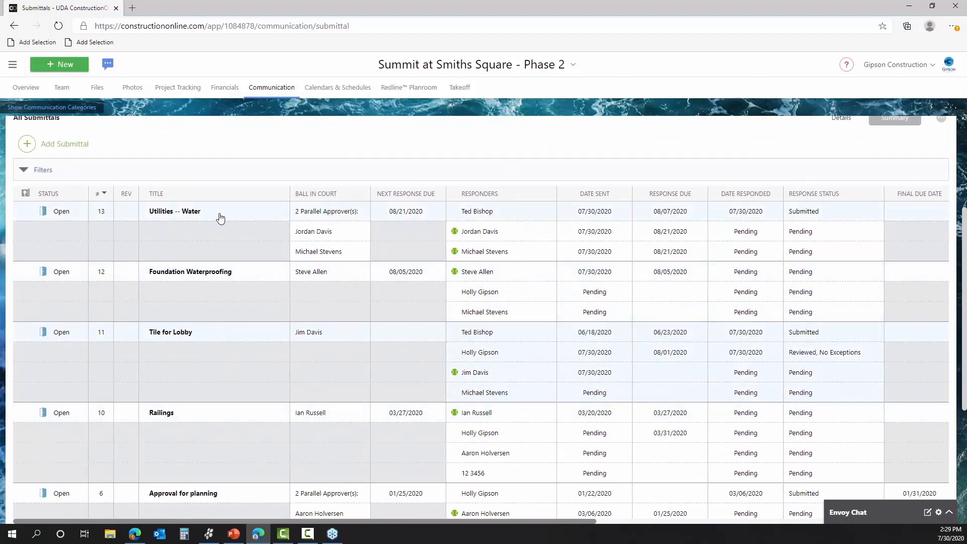
Step: Create revision 1 of the Utilities -- Water submittal with the Open status and send the emails
right_click(220, 218)
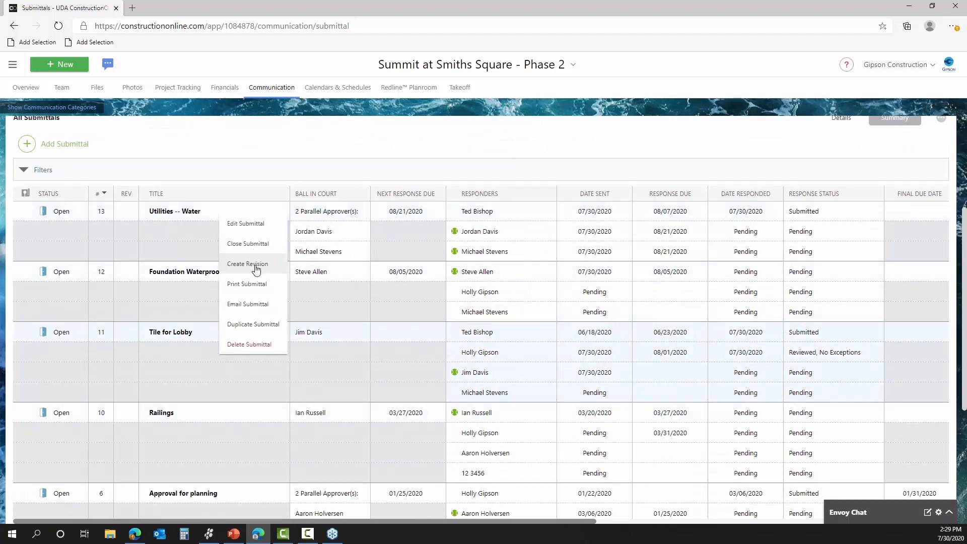
left_click(257, 269)
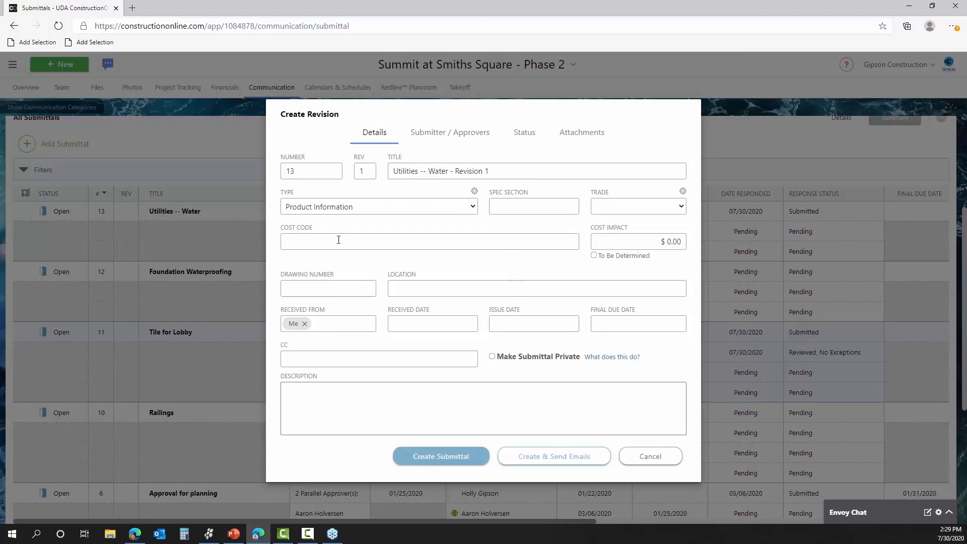
left_click(365, 169)
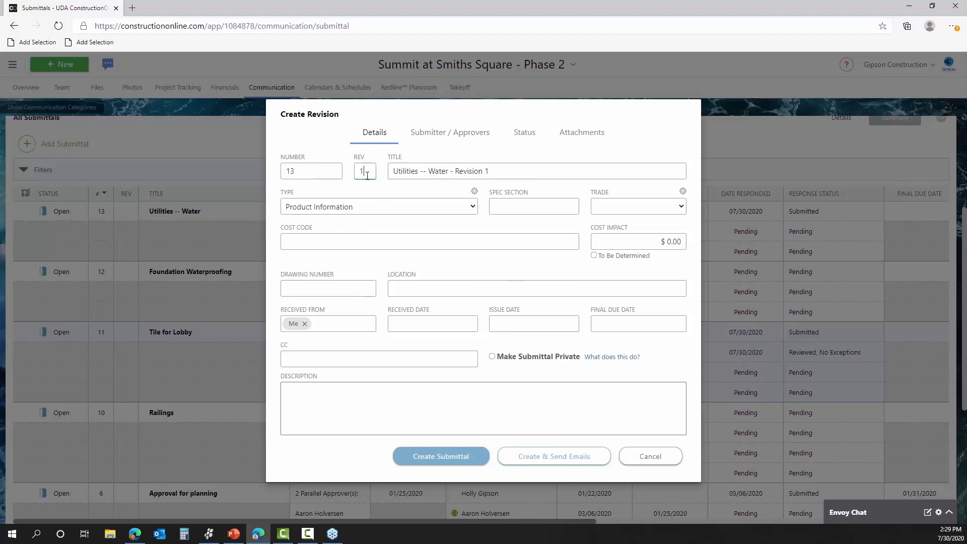
left_click(432, 135)
left_click(533, 137)
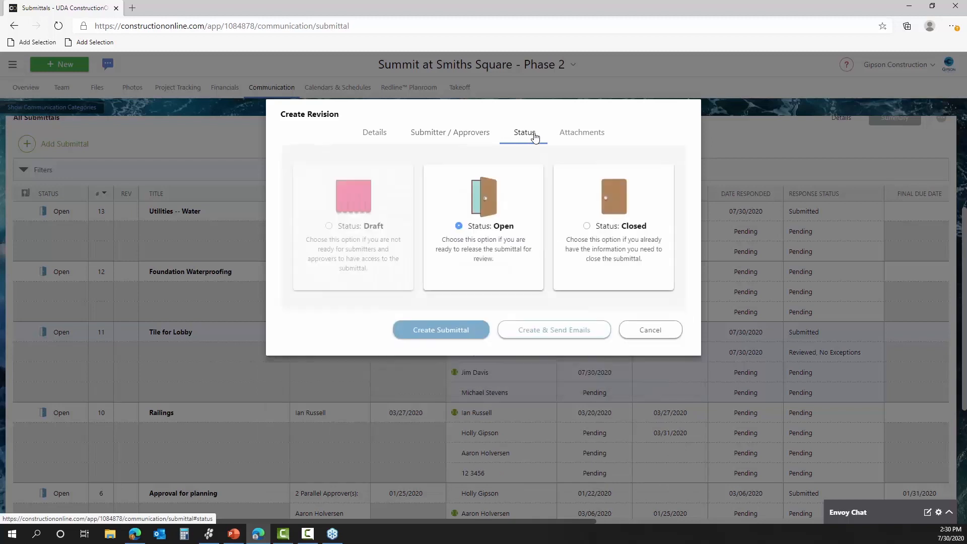
left_click(547, 332)
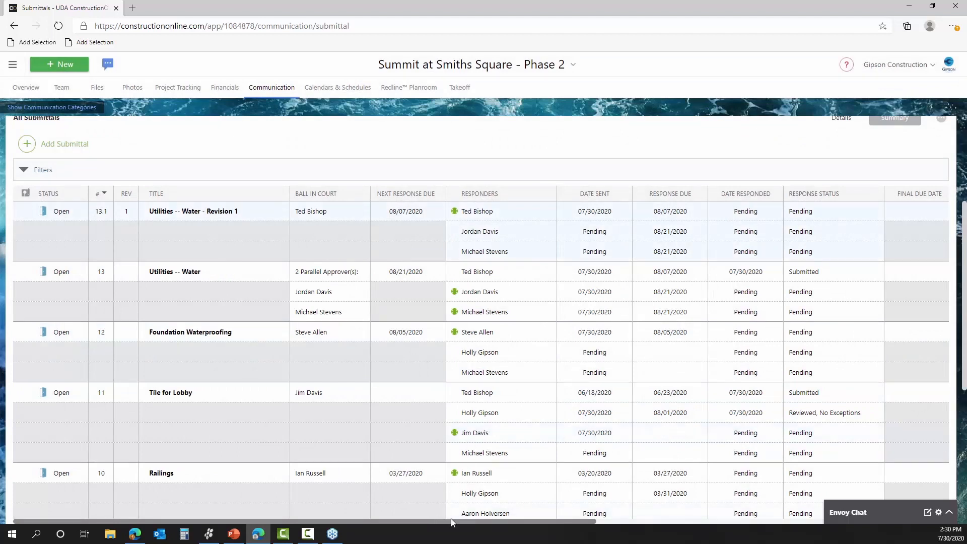
Step: Review the Utilities -- Water revision across all summary columns and the print and export options of the submittals list
mouse_move(426, 522)
left_mouse_down()
mouse_move(497, 529)
mouse_move(439, 535)
left_mouse_up()
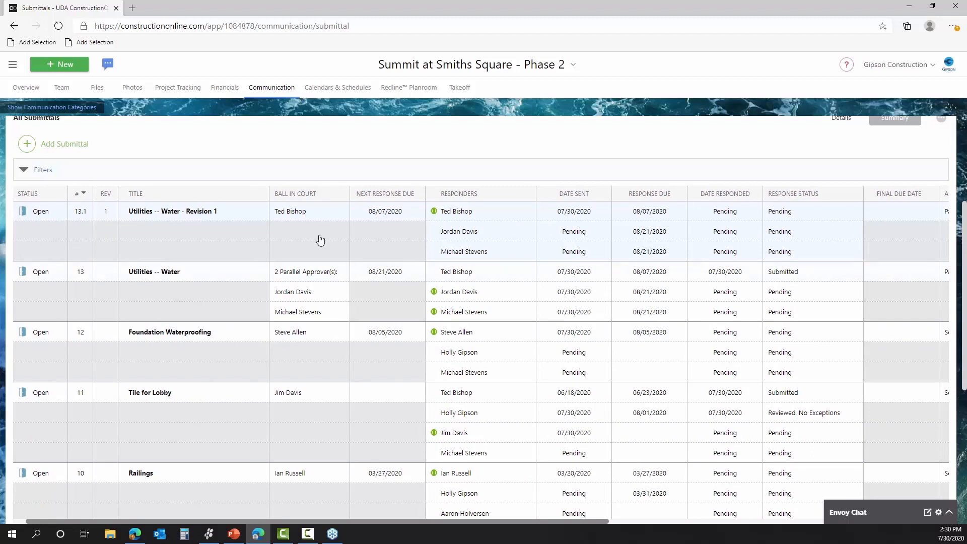
left_click_drag(349, 522, 487, 539)
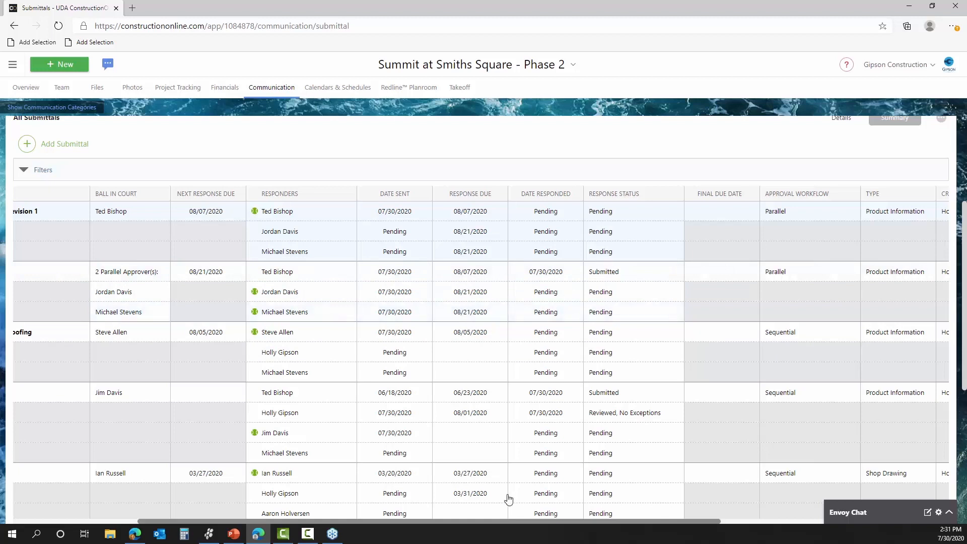
left_click_drag(486, 523, 725, 540)
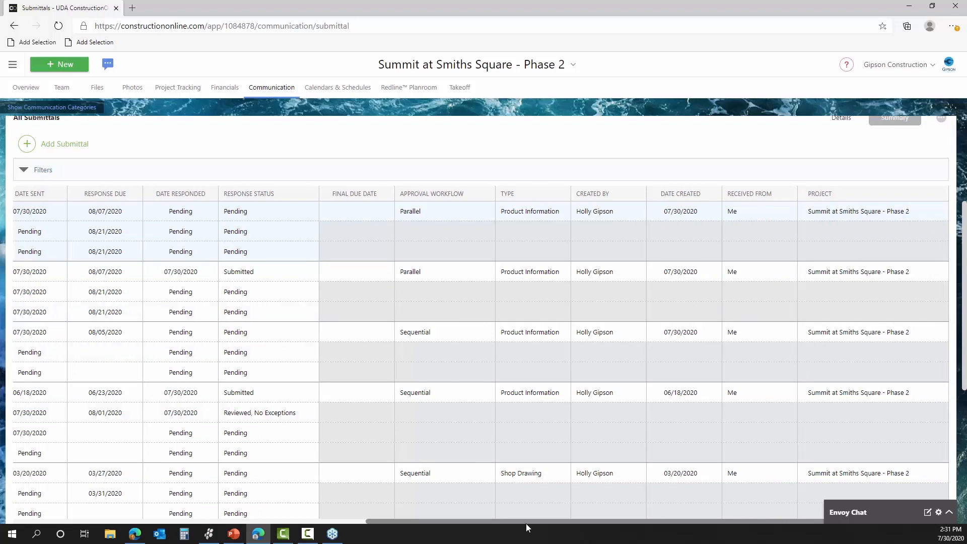
left_click_drag(526, 524, 292, 523)
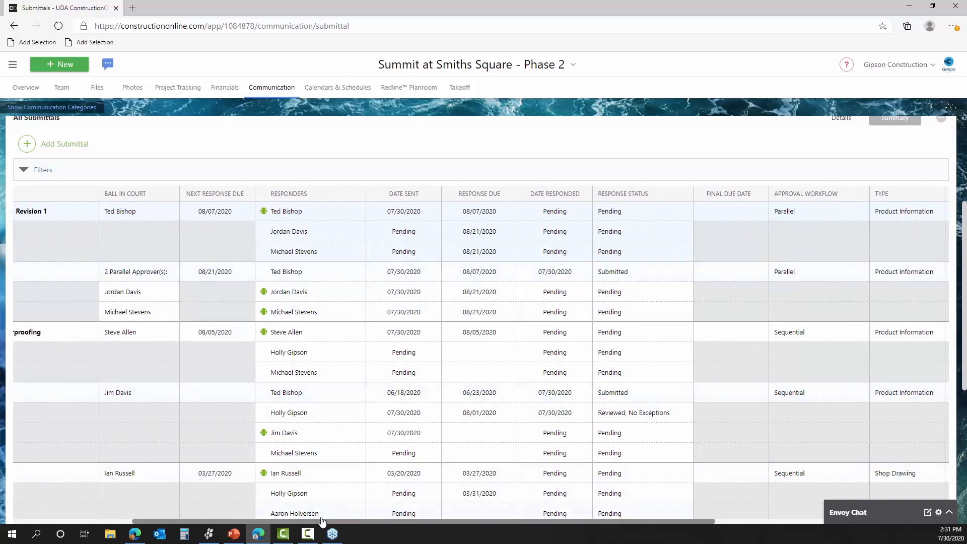
left_click_drag(310, 521, 161, 511)
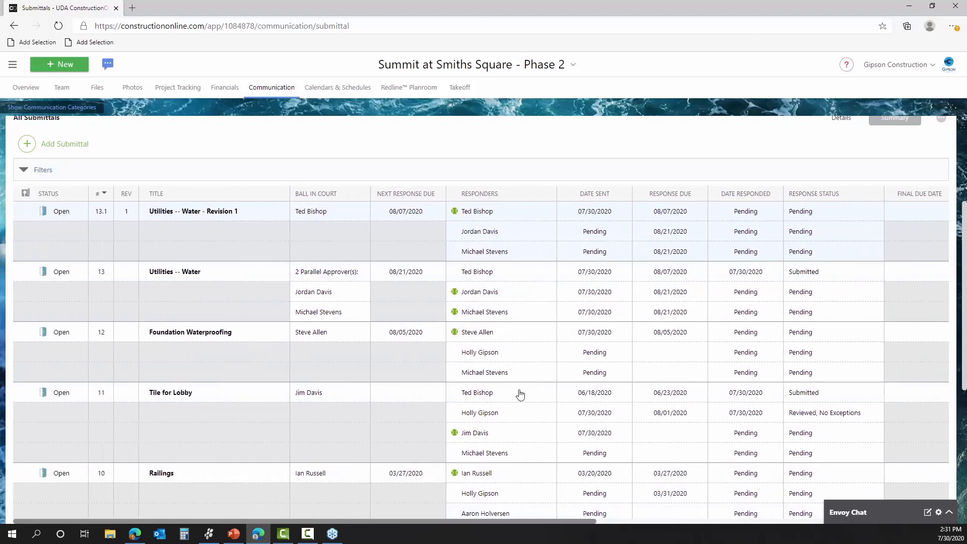
scroll(571, 379, "up", 3)
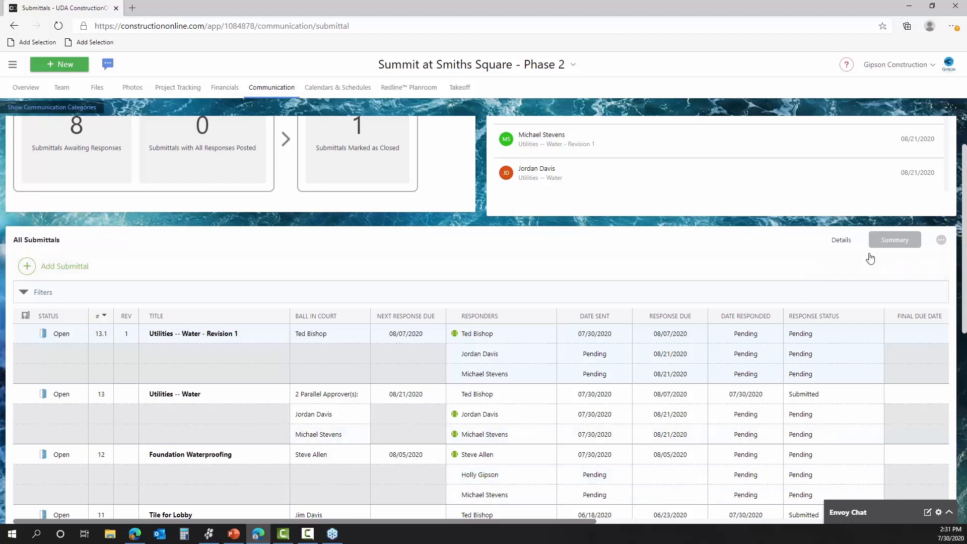
left_click(942, 240)
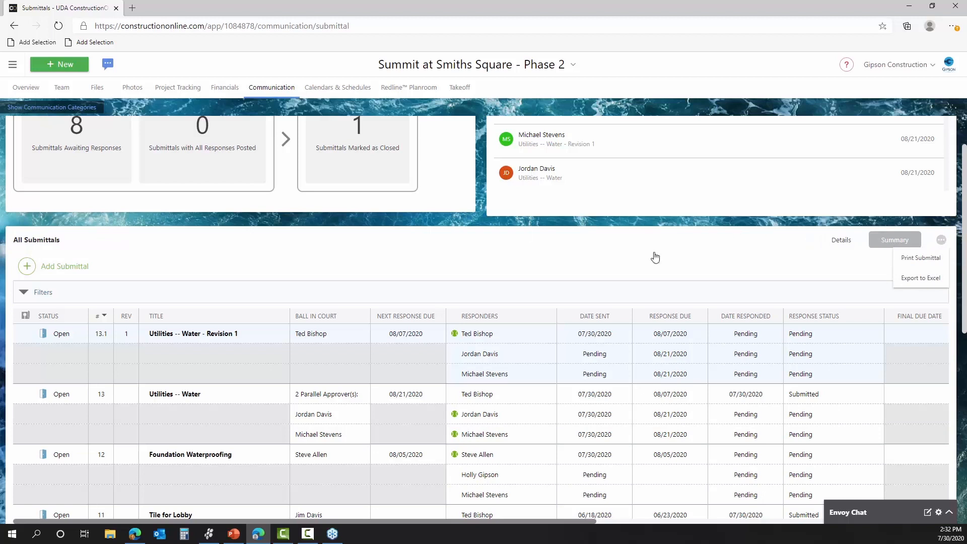
Step: Review the communication reports for RFIs and submittals, including the Submittal Log's filter and date settings, without creating a report
left_click(83, 108)
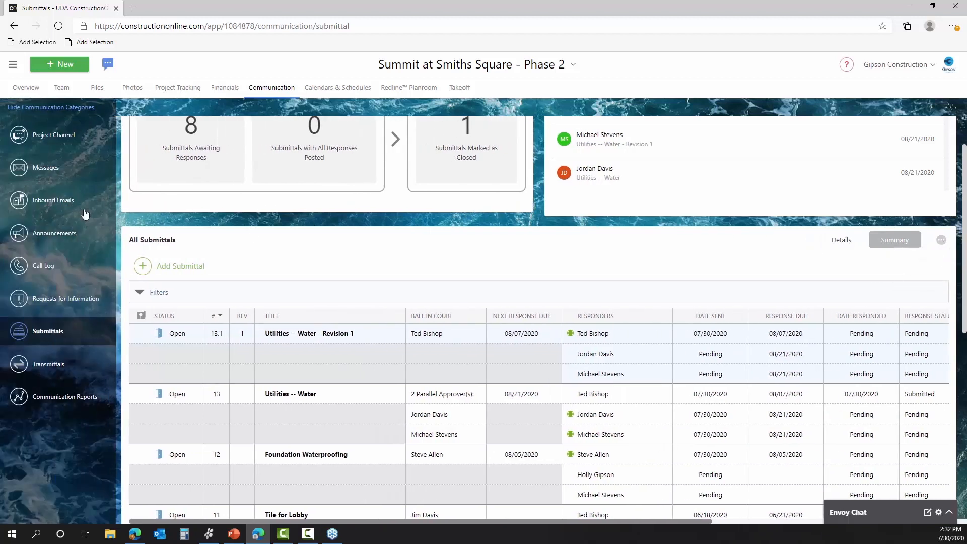
left_click(76, 397)
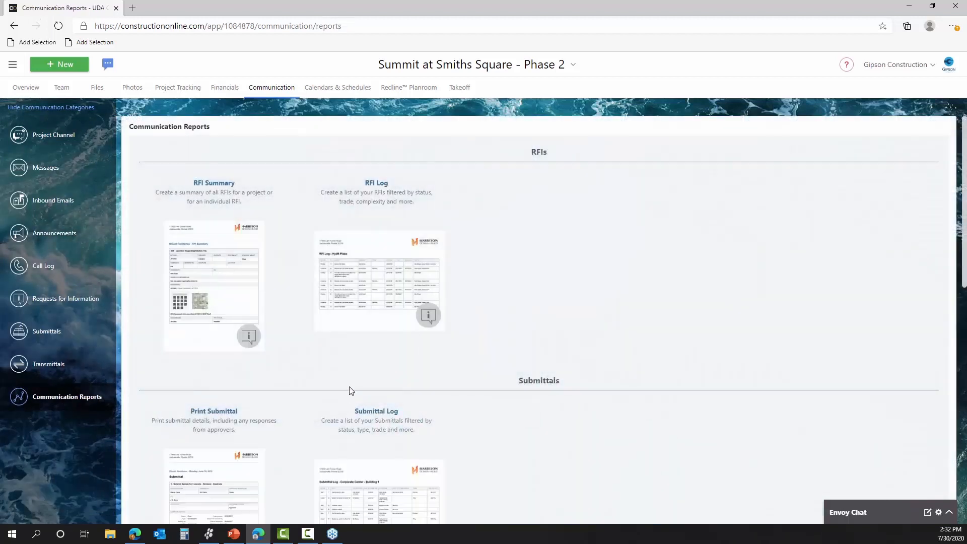
scroll(351, 391, "down", 4)
mouse_move(369, 336)
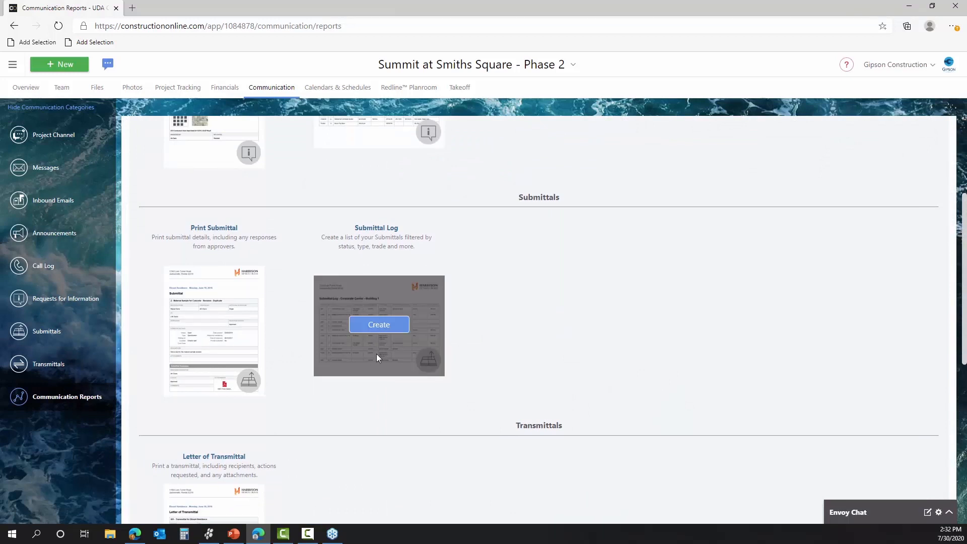
scroll(376, 354, "up", 4)
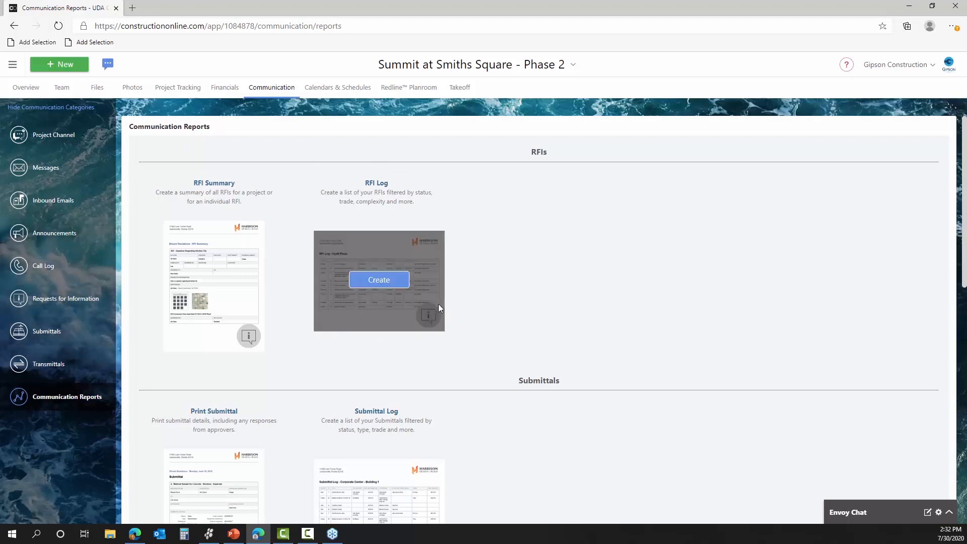
scroll(439, 310, "down", 2)
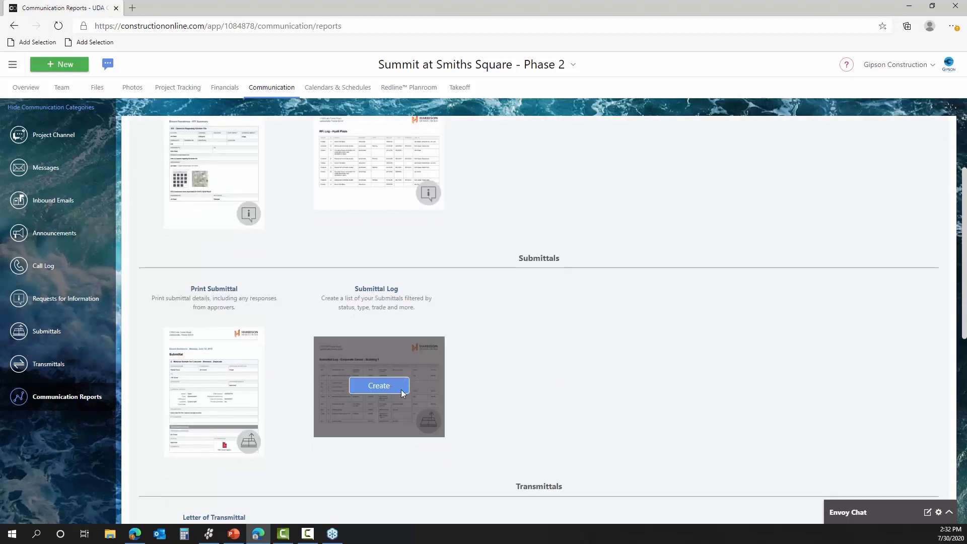
left_click(402, 389)
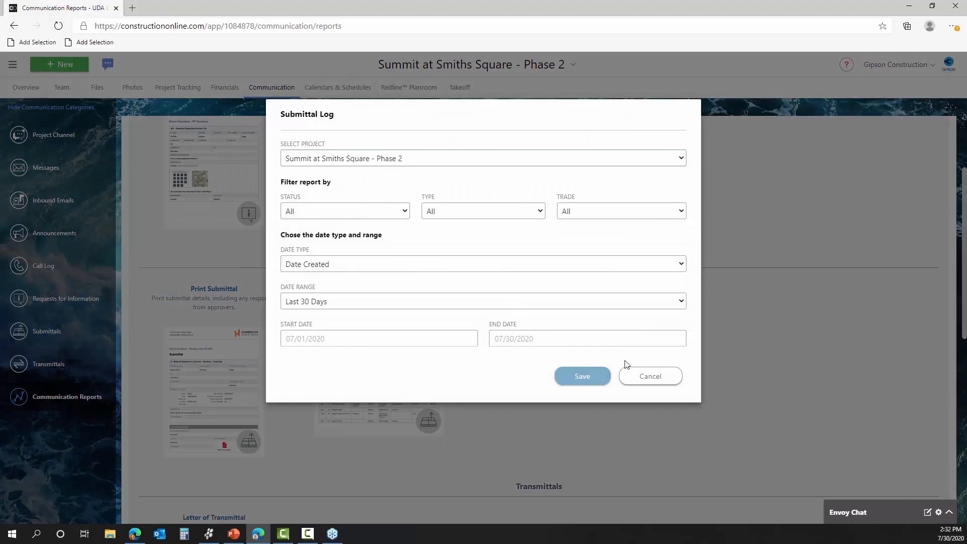
left_click(648, 376)
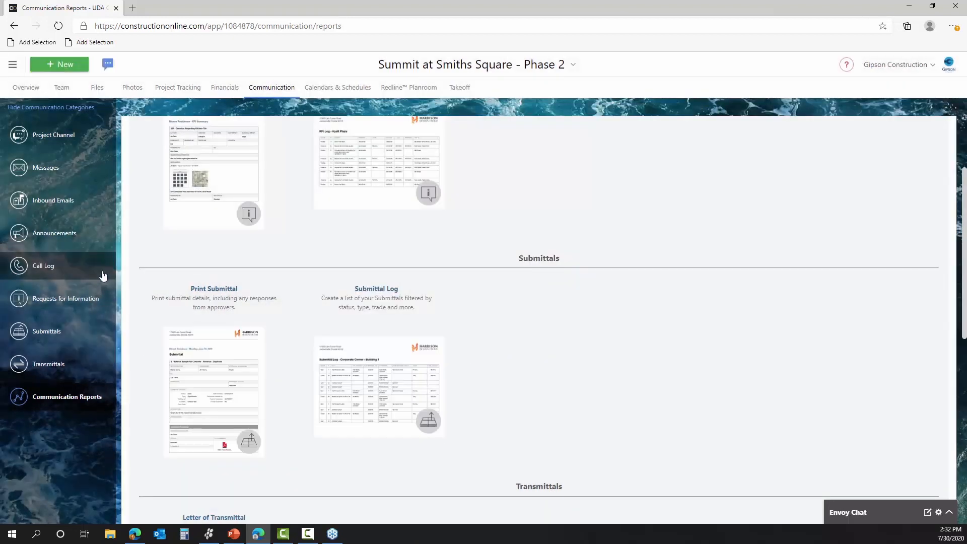
Step: Return to the submittals and filter the list by the first parallel approver of the Utilities -- Water submittal
left_click(71, 331)
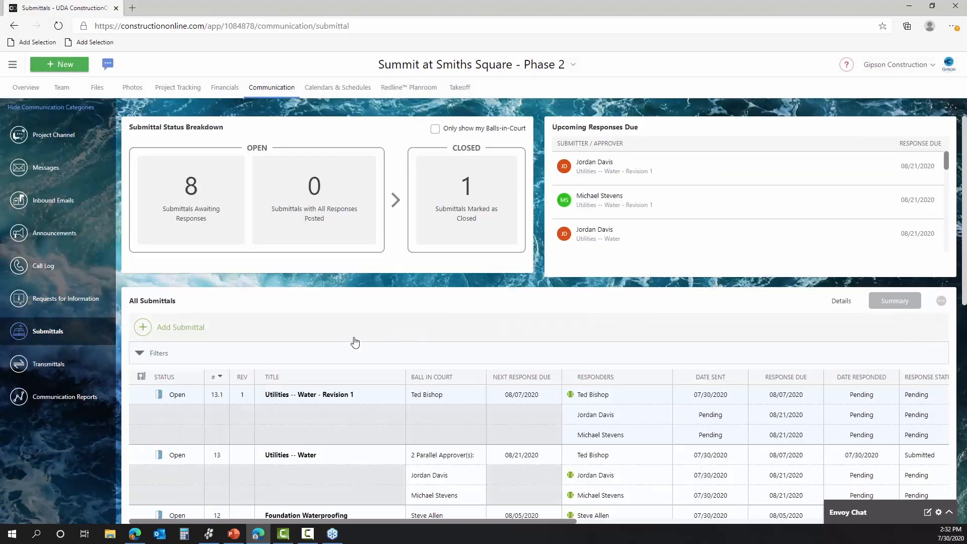
left_click(162, 355)
scroll(362, 348, "down", 4)
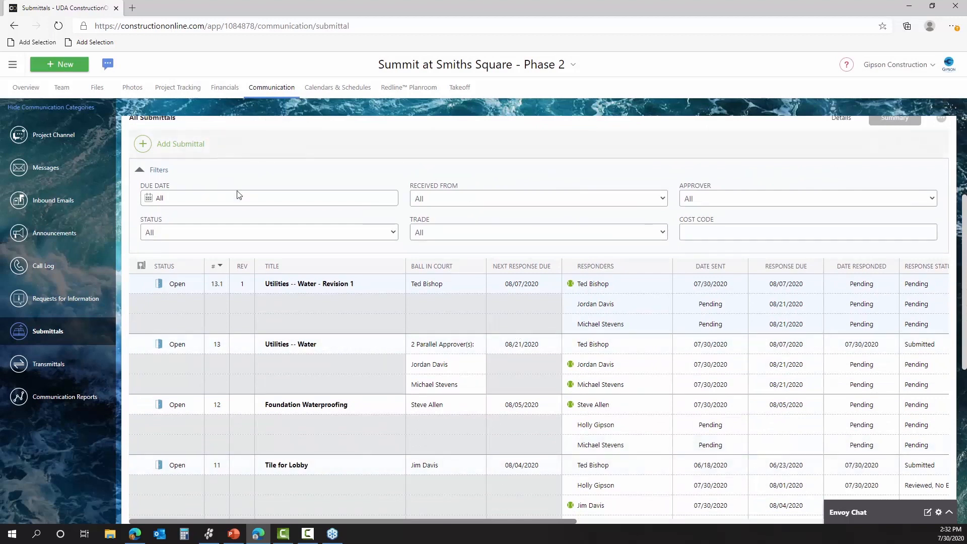
left_click(713, 198)
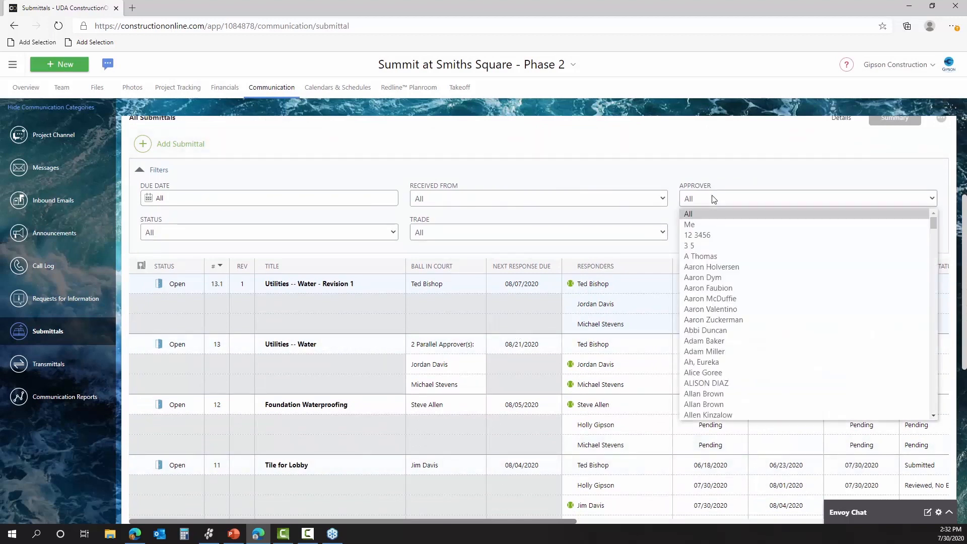
type("jor")
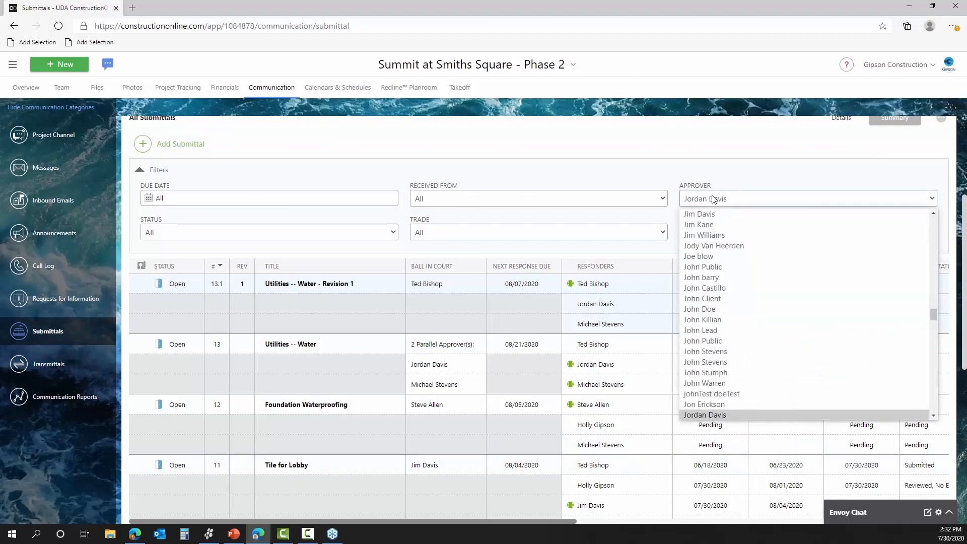
left_click(719, 416)
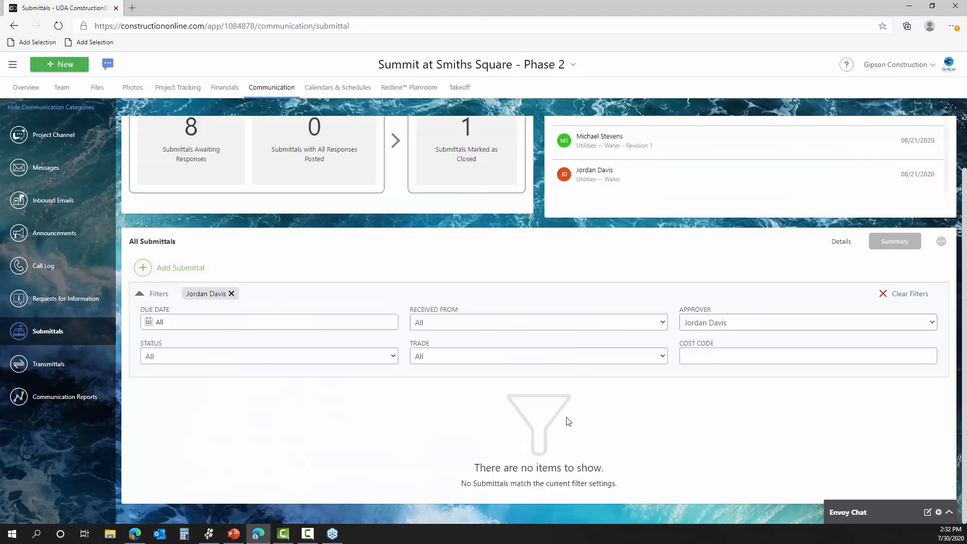
Step: Filter the submittals by the same parallel approver of Utilities -- Water again and clear the filter
left_click(931, 324)
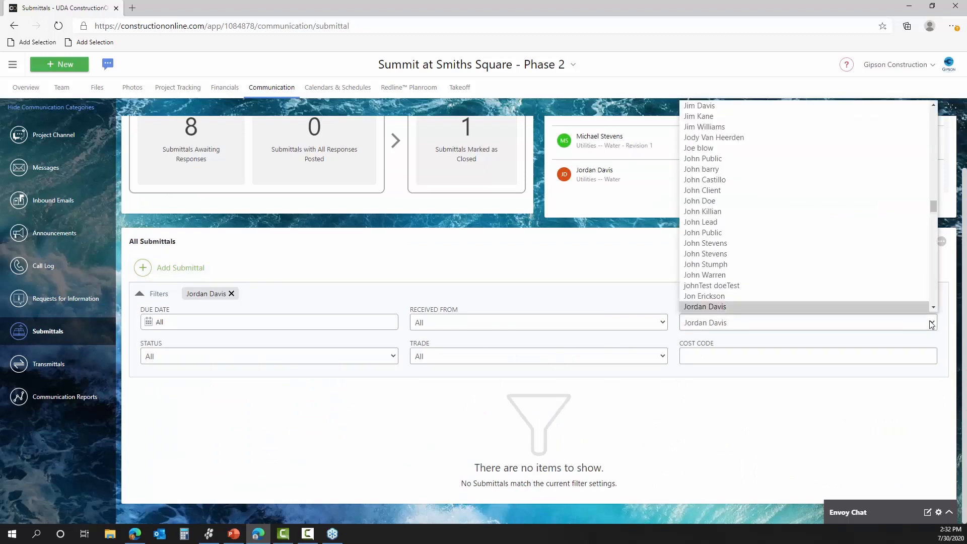
scroll(855, 295, "down", 1)
left_click(790, 286)
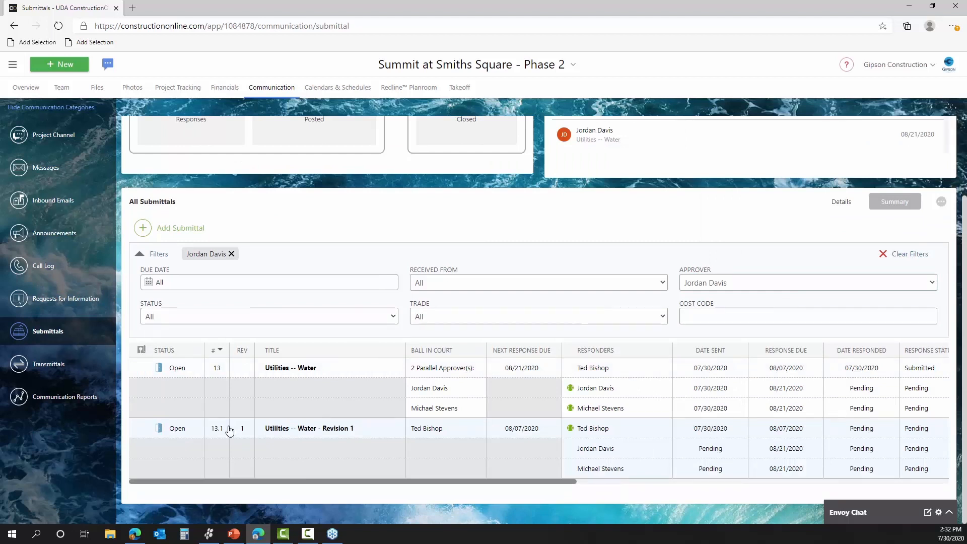
left_click(883, 255)
Step: Filter the submittals by the HVAC trade and reset the trade filter to All
left_click(530, 317)
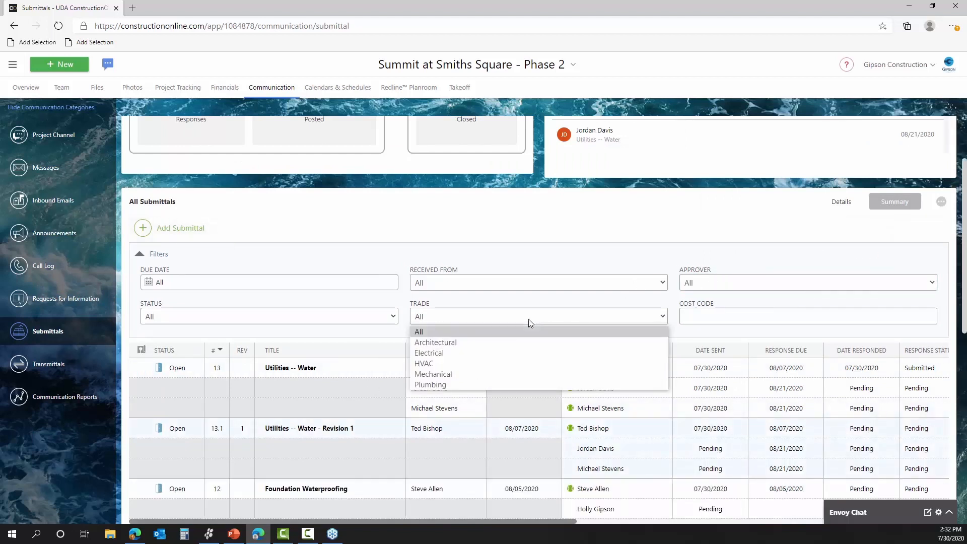
left_click(487, 362)
left_click(485, 361)
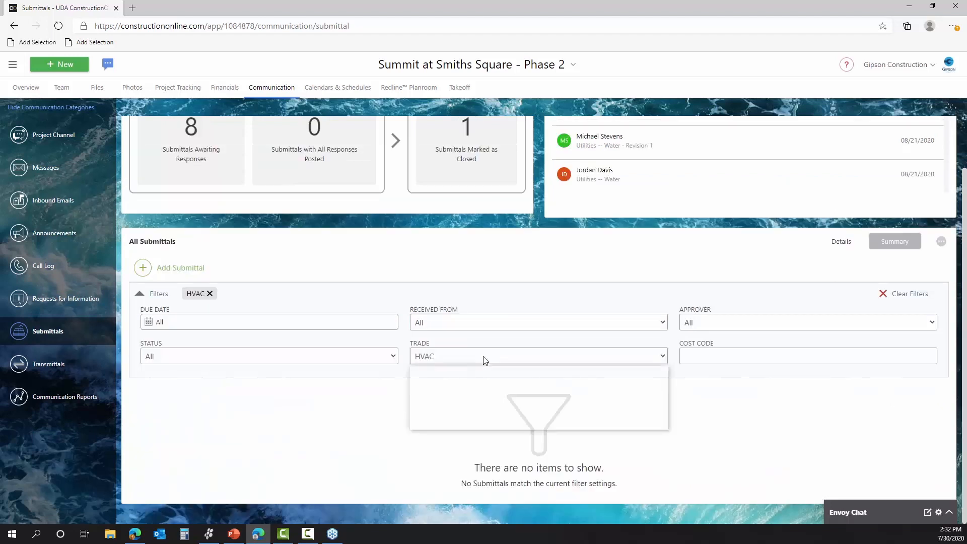
left_click(471, 372)
Step: Examine the status filter's options and the cost code filter without setting either one
left_click(272, 318)
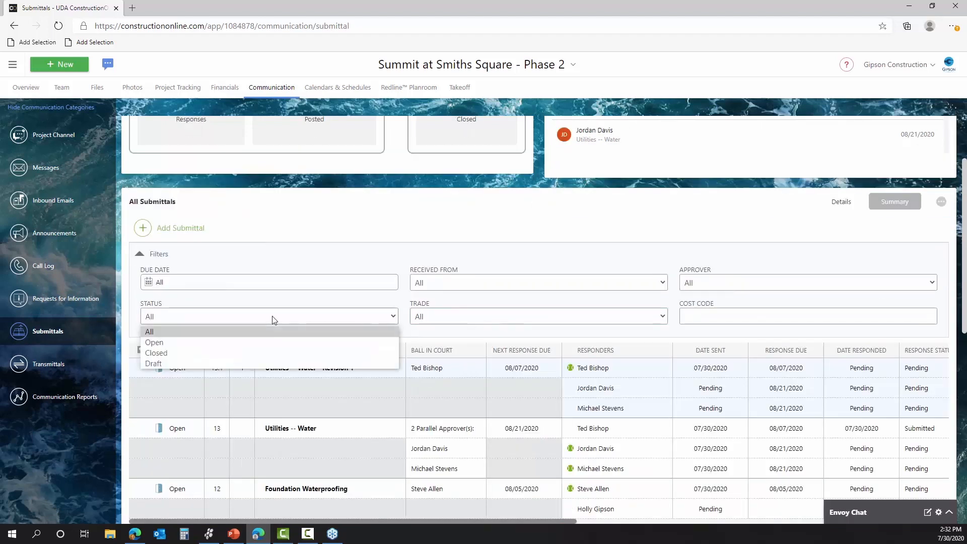
left_click(705, 316)
left_click(708, 319)
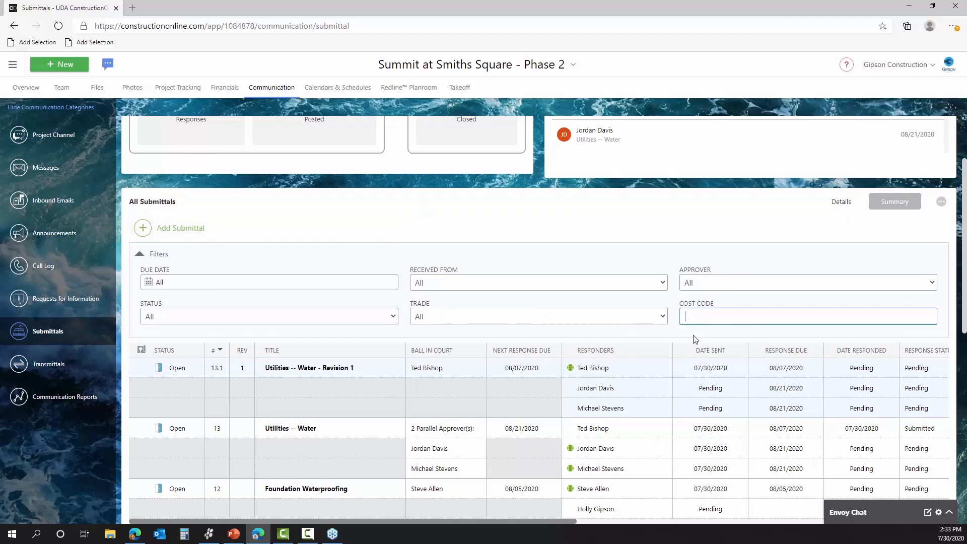
scroll(547, 309, "down", 4)
scroll(550, 302, "up", 4)
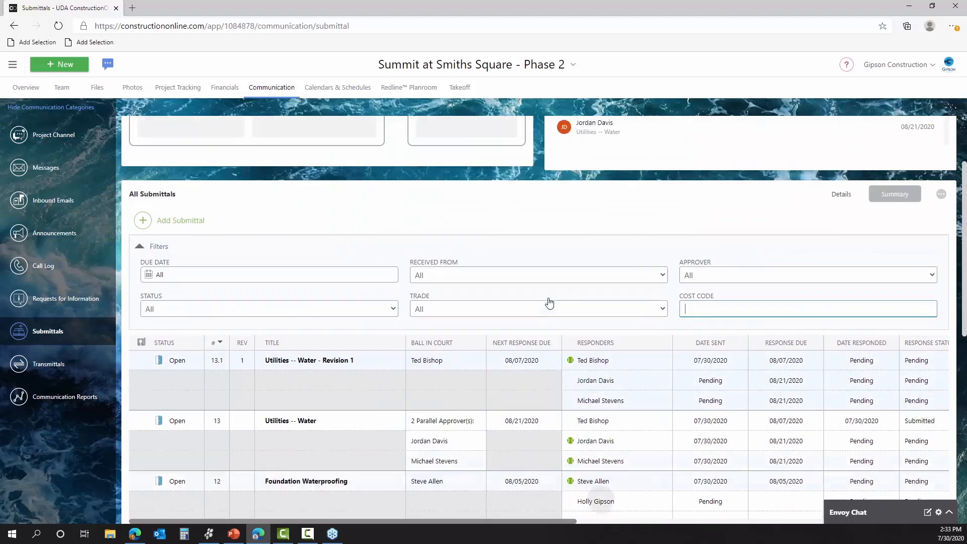
Step: Filter the submittals by the HVAC trade, switch the trade to Mechanical and remove the filter
left_click(513, 323)
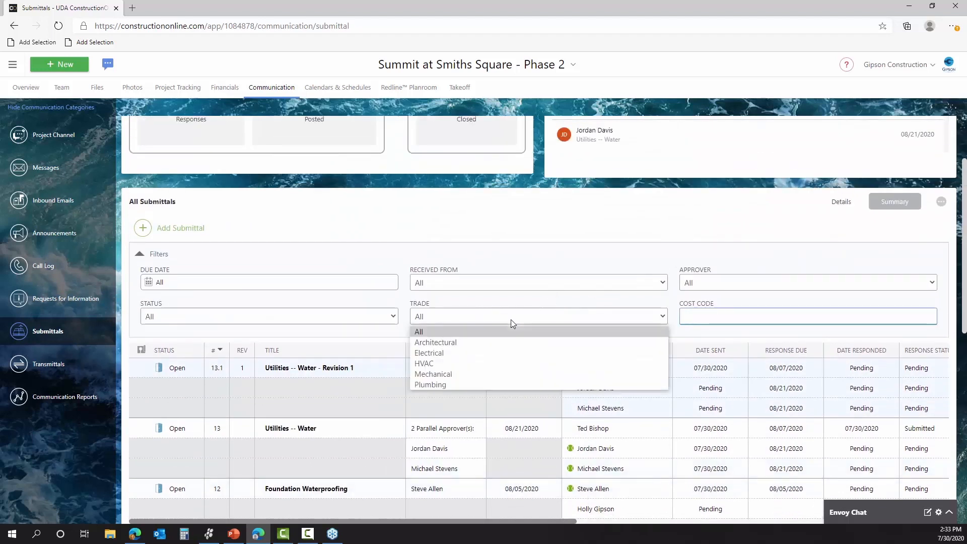
left_click(472, 364)
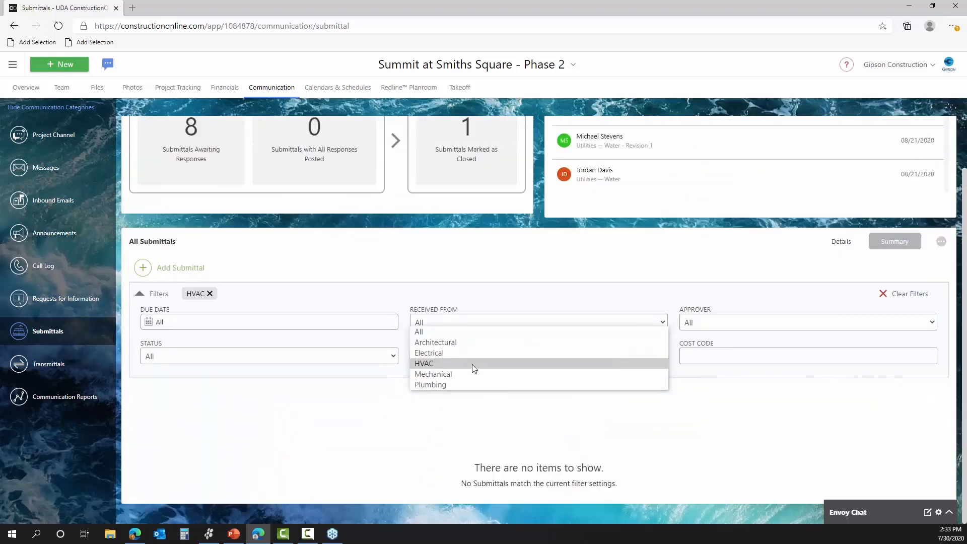
left_click(472, 357)
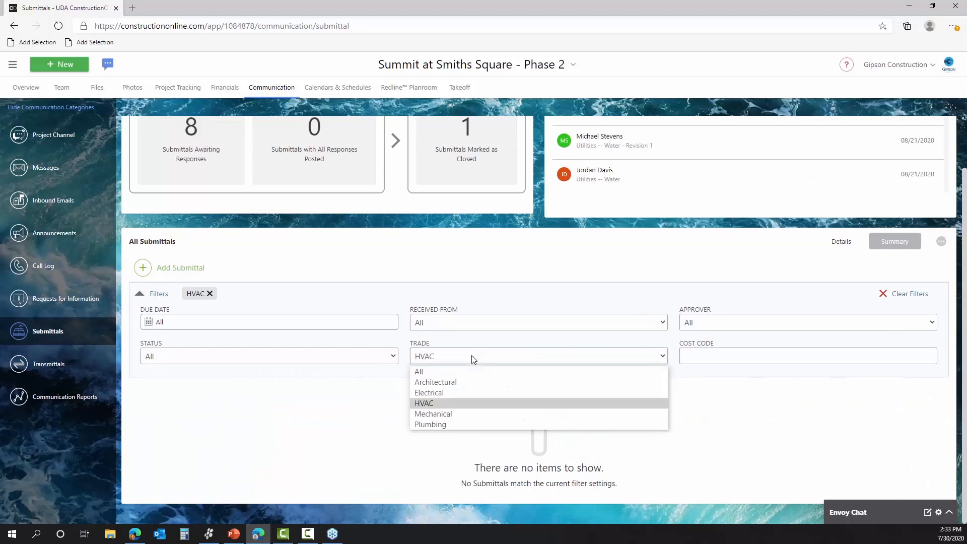
left_click(447, 415)
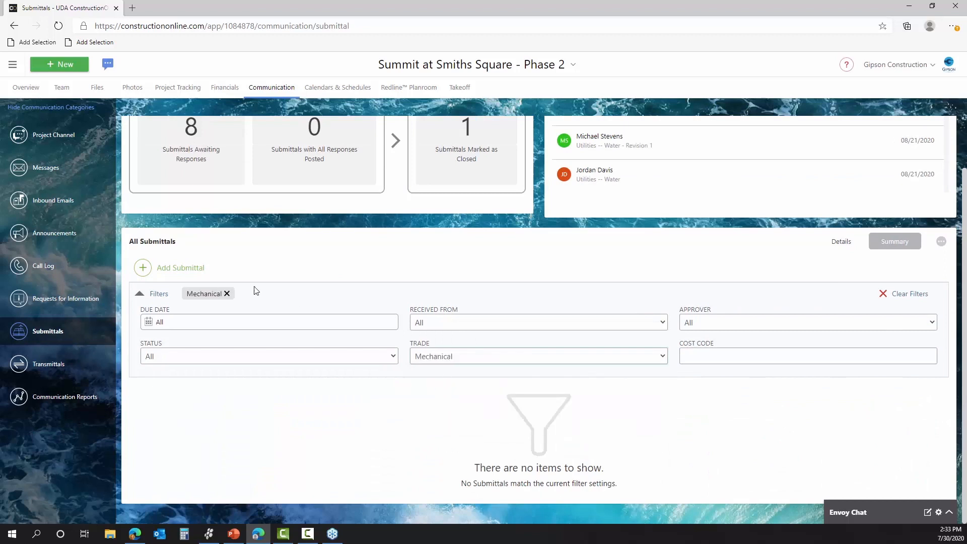
left_click(227, 294)
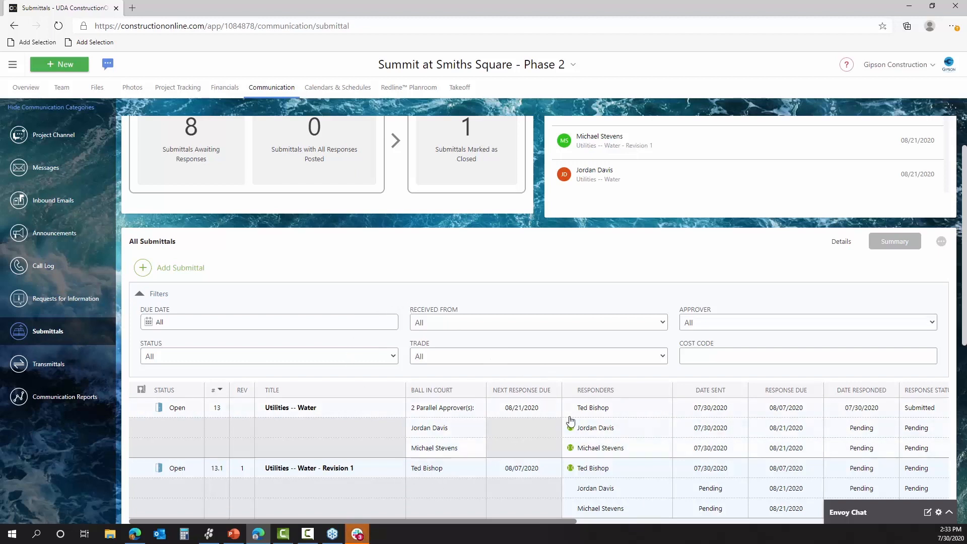
Step: Collapse the filters and review the submittals summary and the actions available for the Elevated Slab Mix Designs submittal
scroll(571, 421, "down", 1)
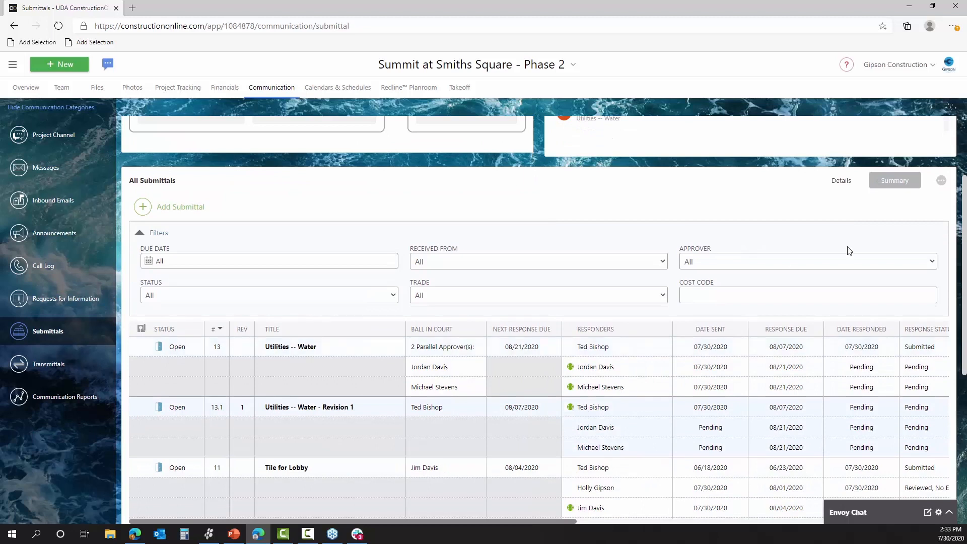
left_click(160, 235)
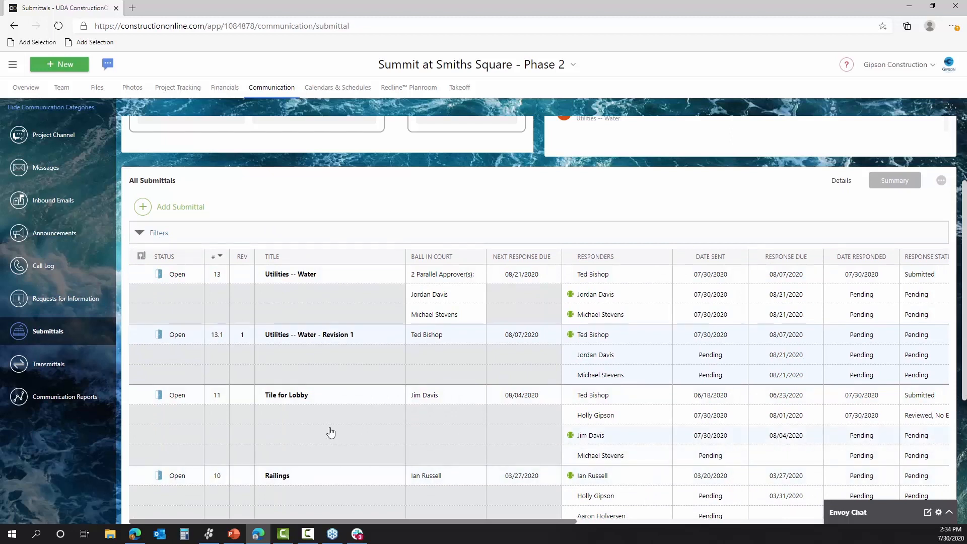
scroll(393, 406, "down", 3)
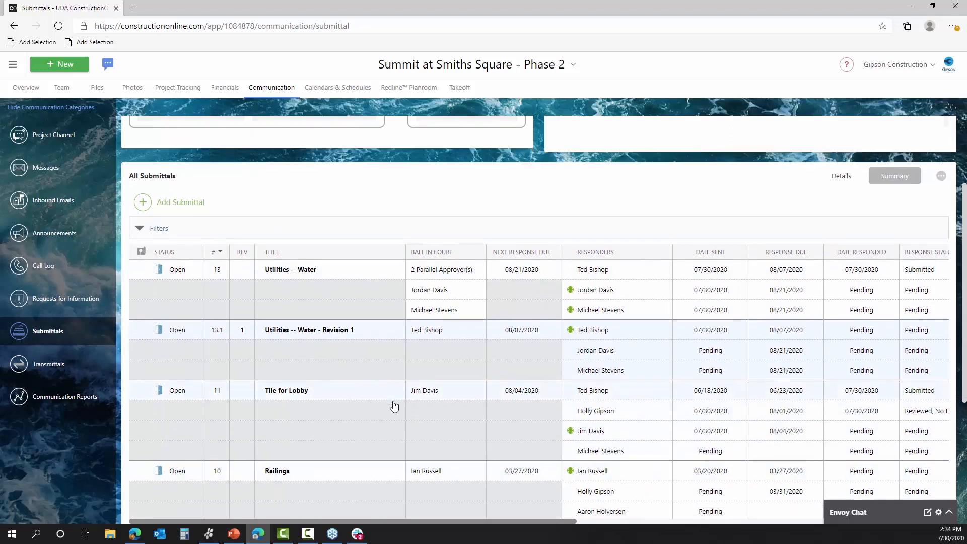
scroll(446, 431, "down", 3)
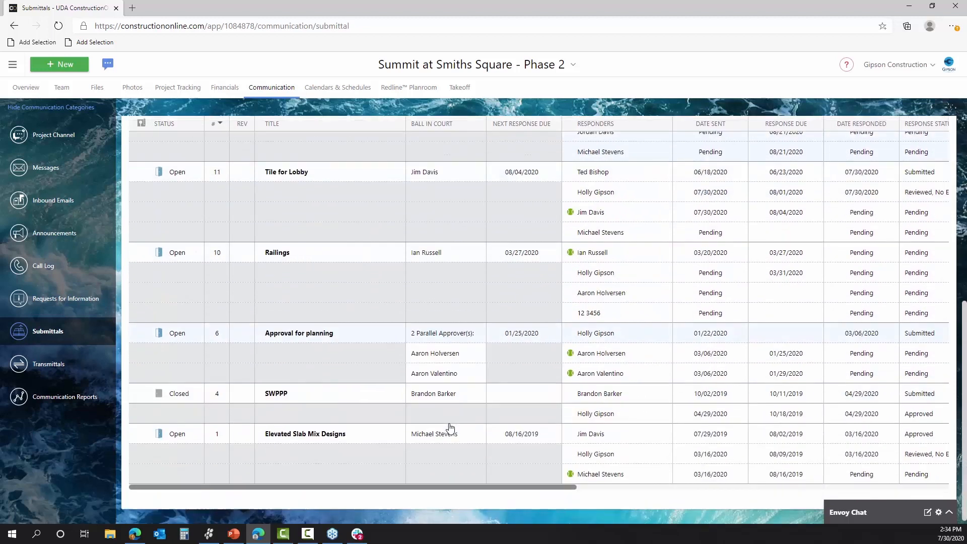
right_click(435, 431)
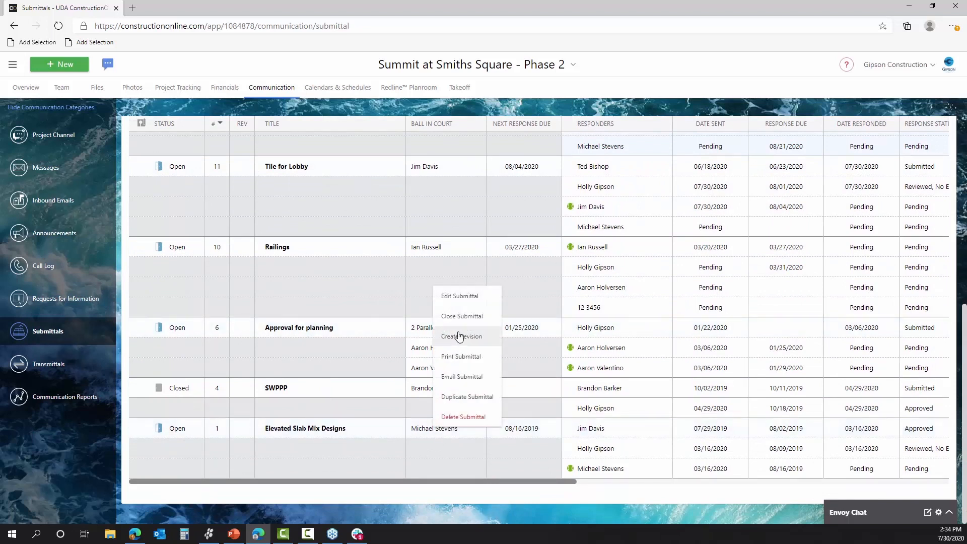
scroll(849, 277, "up", 5)
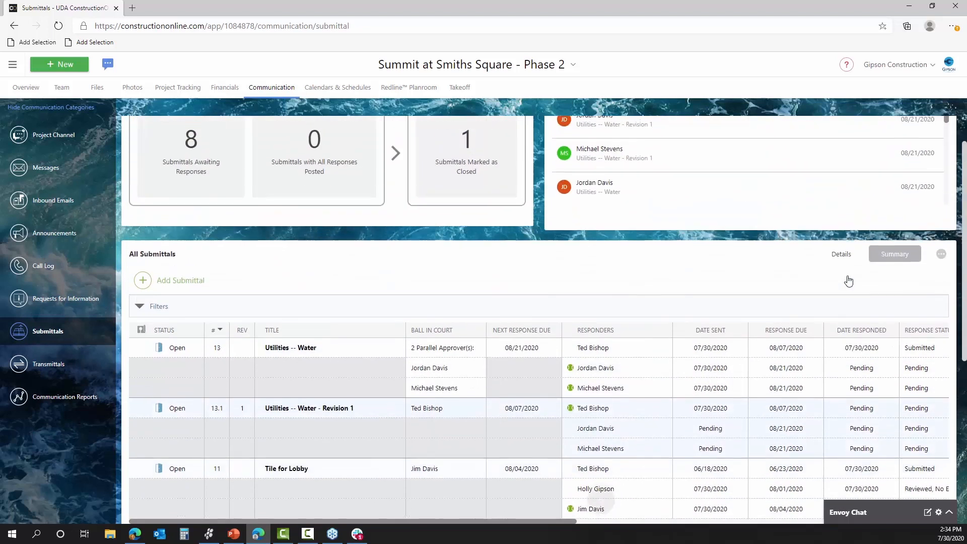
Step: Switch the submittals list to the details view and open the Elevated Slab Mix Designs submittal
left_click(843, 262)
scroll(655, 375, "up", 1)
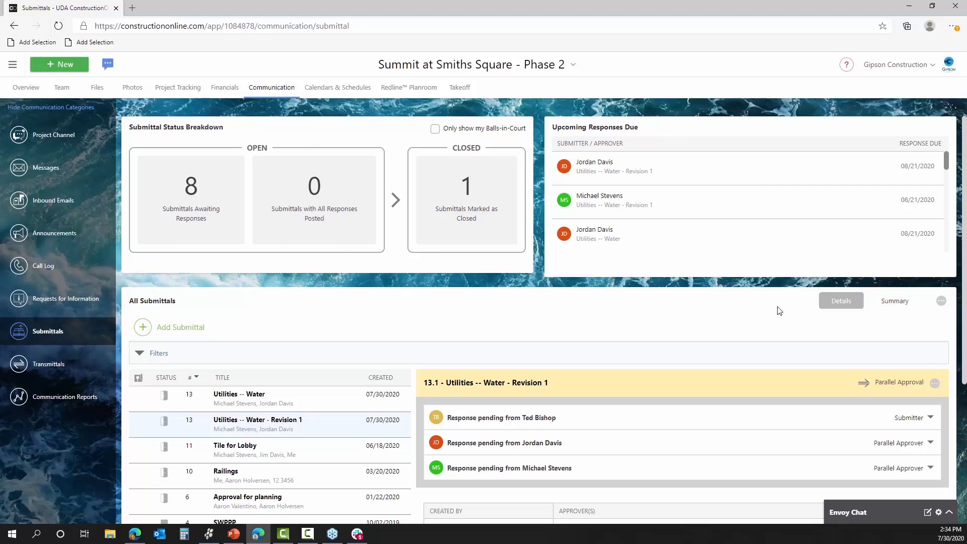
scroll(444, 389, "down", 4)
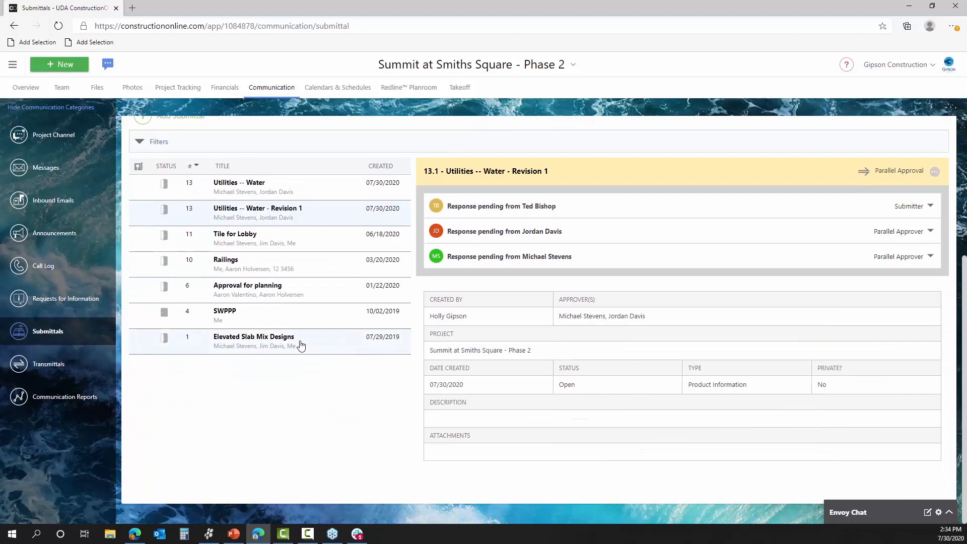
left_click(300, 345)
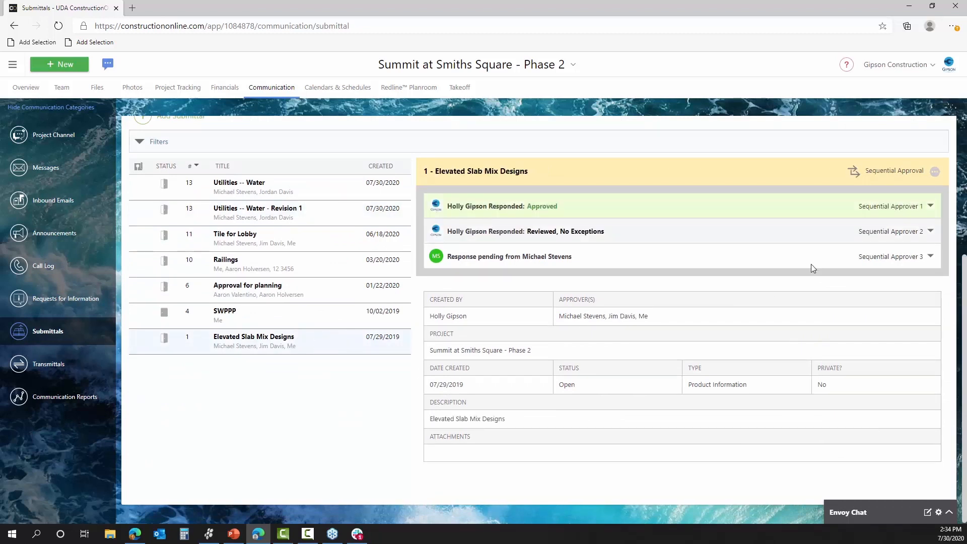
Step: Draft a response on behalf of sequential approver 3 with the status Reviewed, Exceptions and the comment "asd"
left_click(866, 257)
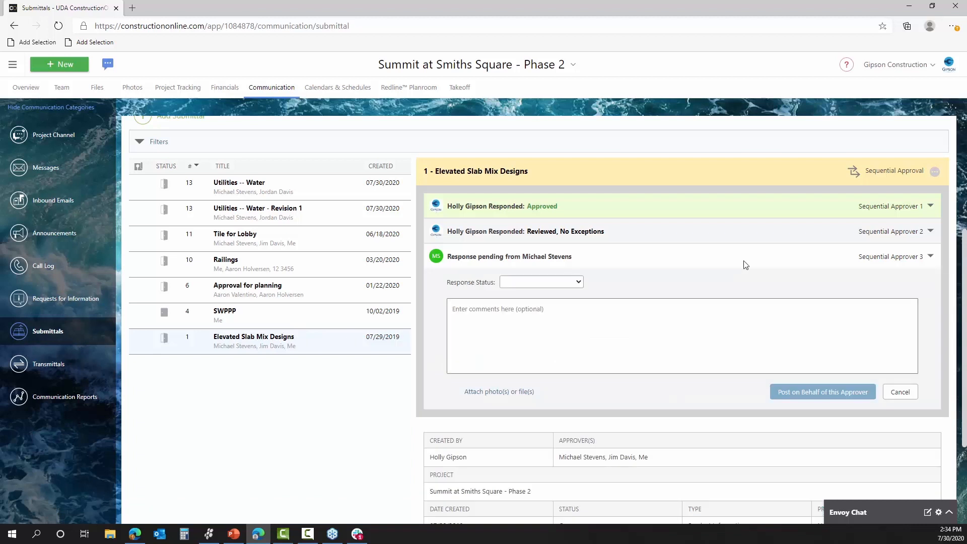
left_click(847, 393)
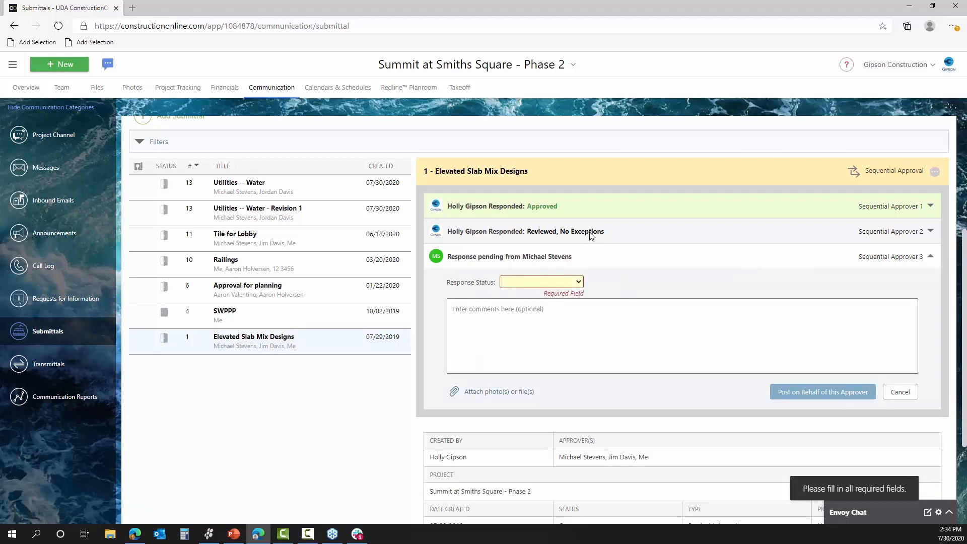
left_click(554, 282)
left_click(524, 311)
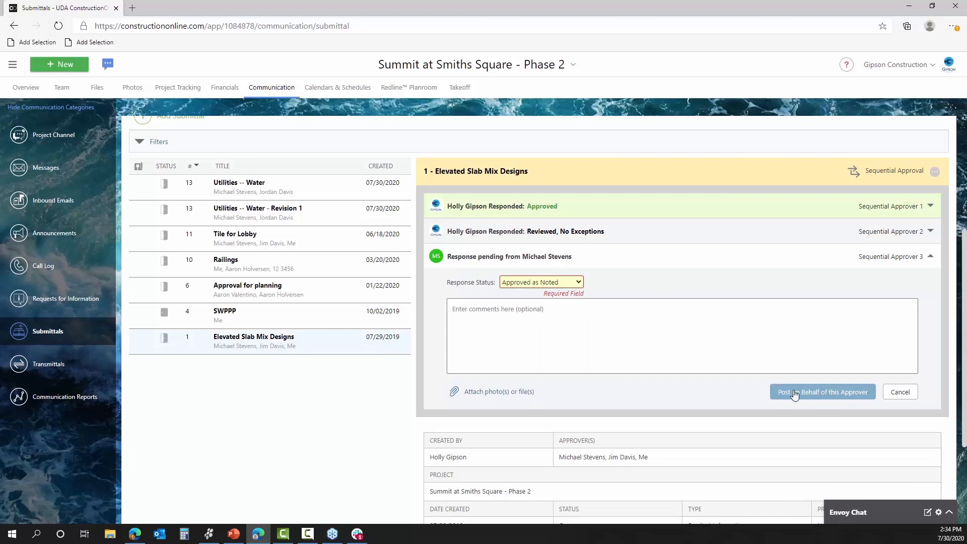
left_click(552, 283)
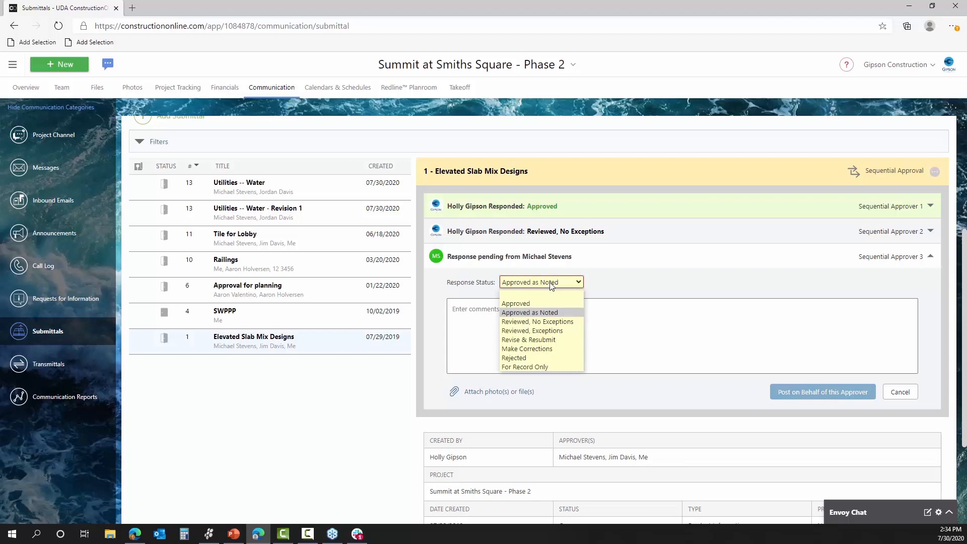
left_click(536, 331)
left_click(487, 323)
type("asd")
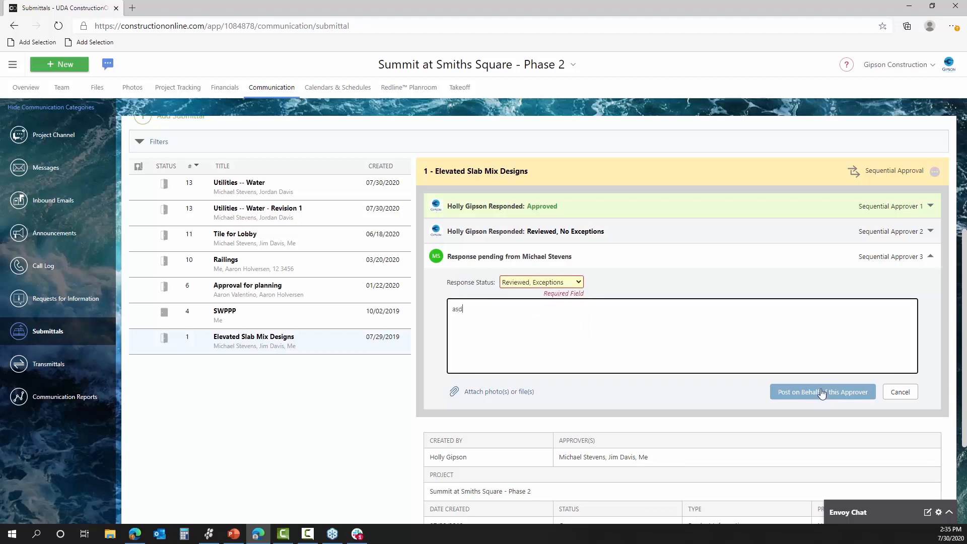
Step: Examine the response details of sequential approver 2 on the Elevated Slab Mix Designs submittal
scroll(709, 332, "up", 4)
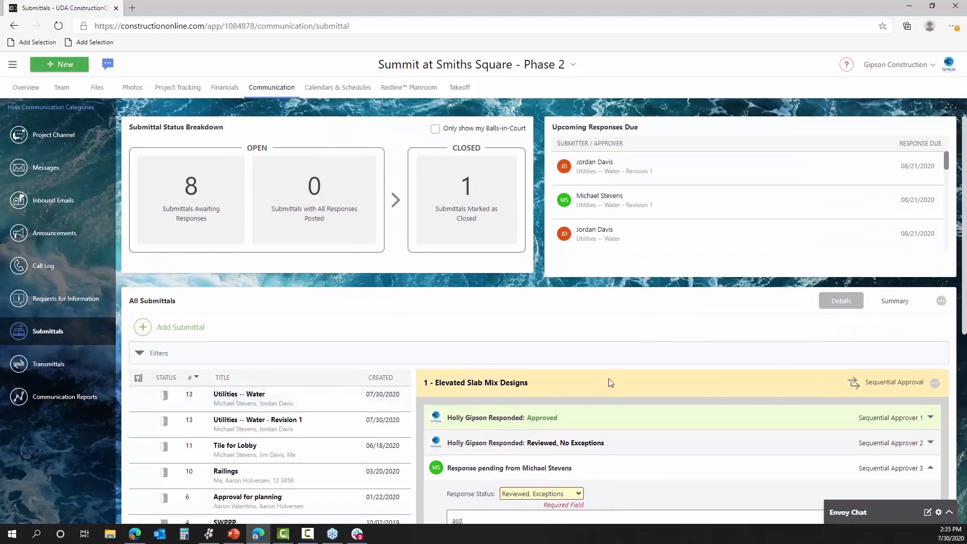
left_click(571, 444)
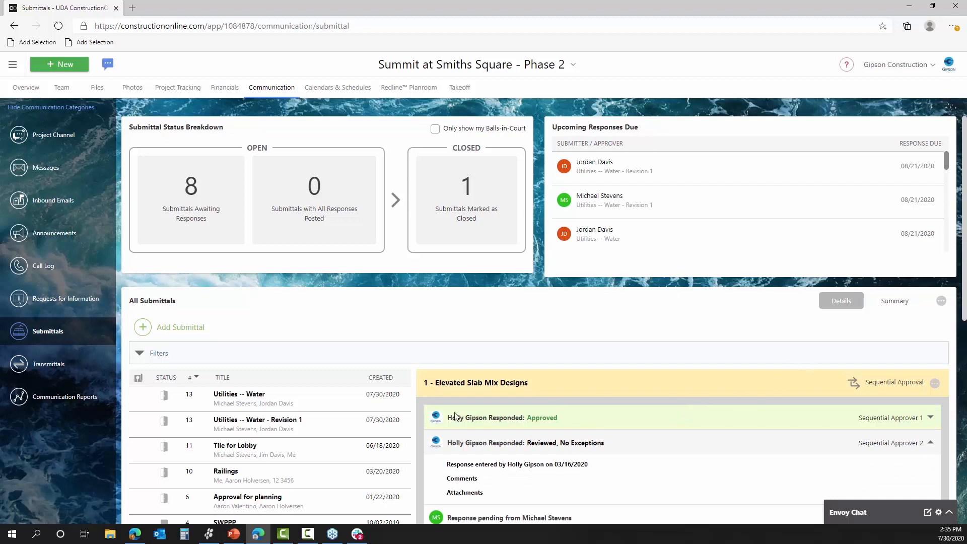
scroll(330, 393, "down", 3)
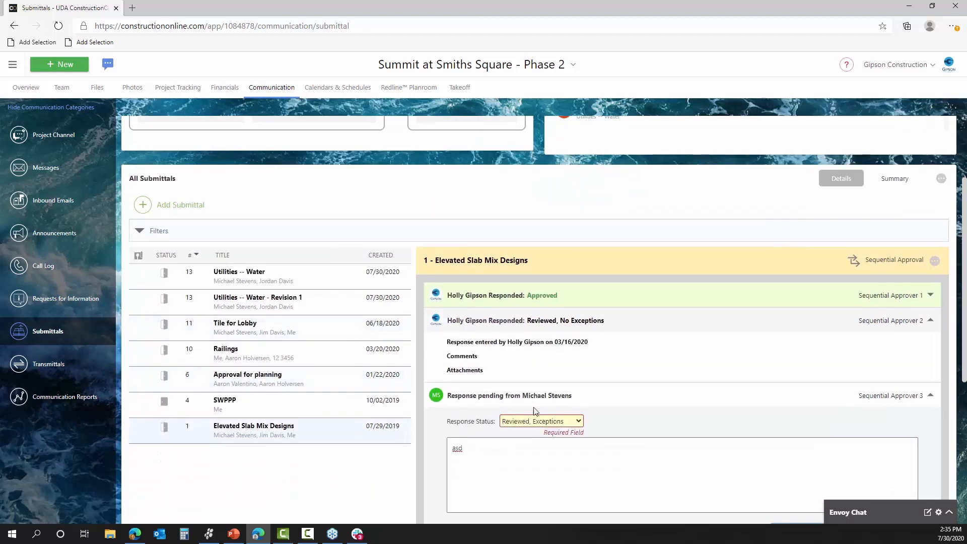
Step: Reset the response status to blank and delete the comment in sequential approver 3's draft response
left_click(554, 422)
left_click(540, 438)
left_click_drag(526, 441, 434, 448)
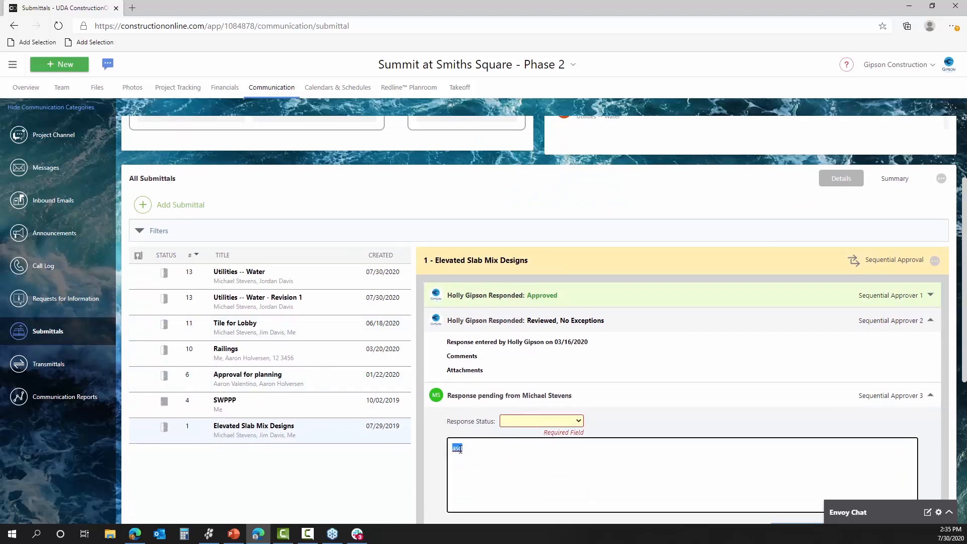
key("BackSpace")
Step: Review the single approver's response on the SWPPP submittal and open the Approval for planning submittal
left_click(339, 403)
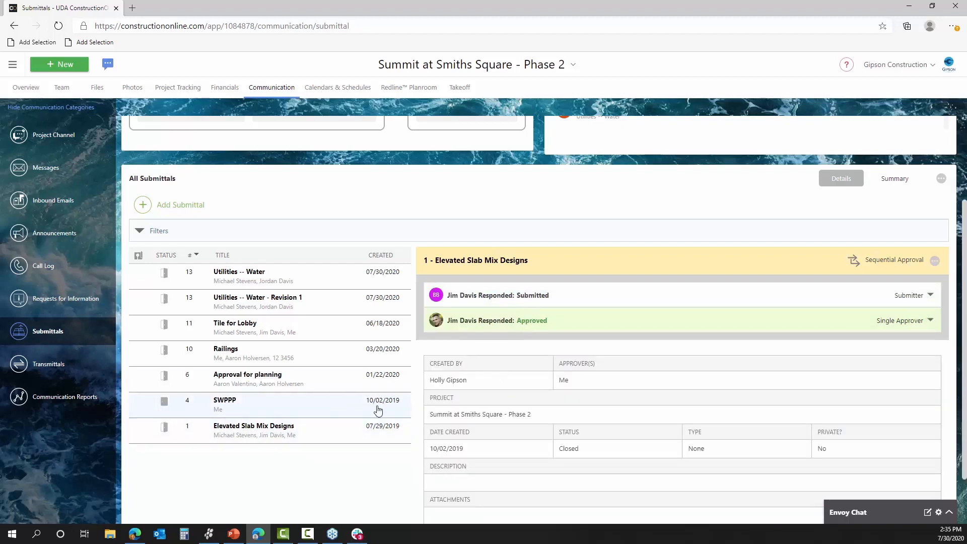
left_click(554, 327)
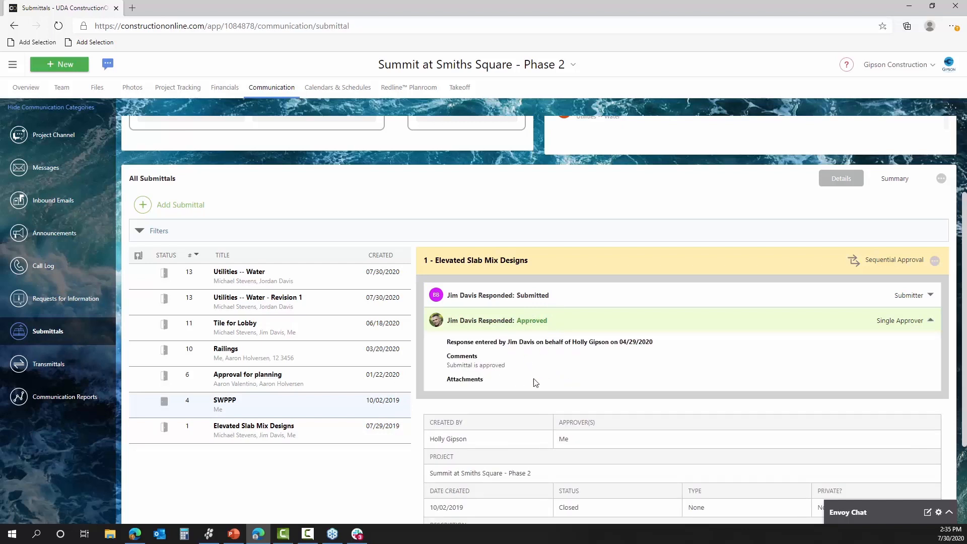
scroll(590, 401, "up", 2)
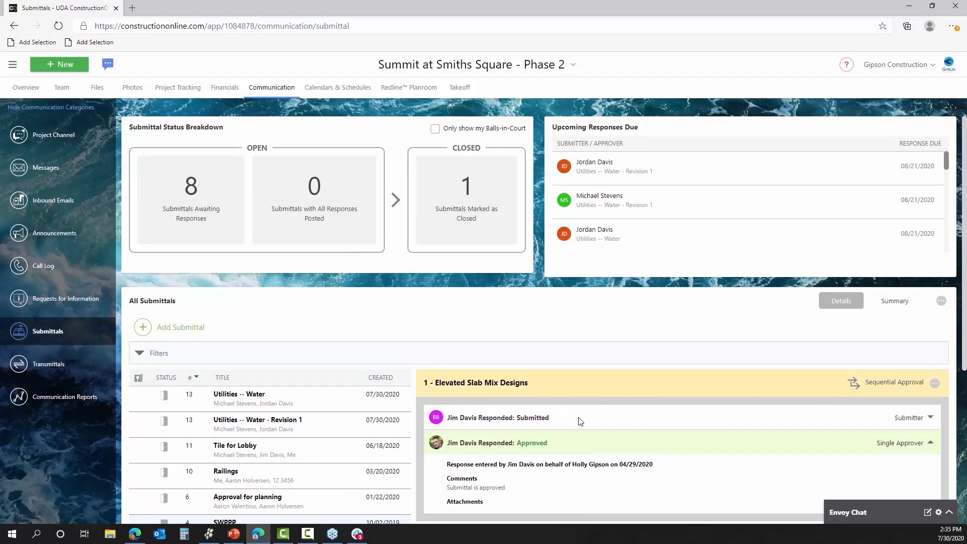
scroll(405, 414, "down", 2)
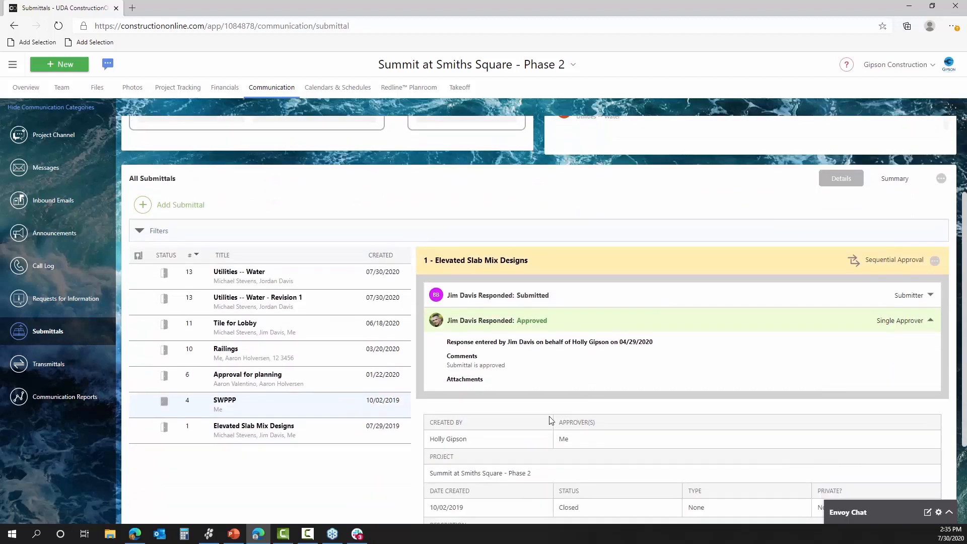
left_click(312, 387)
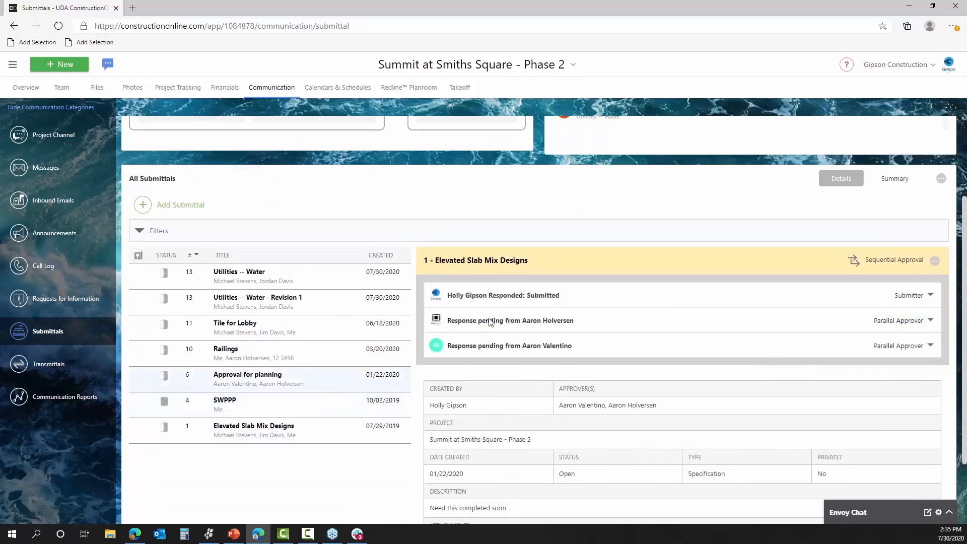
Step: Draft a response on behalf of the first pending parallel approver of the Approval for planning submittal with the status Approved as Noted
left_click(551, 325)
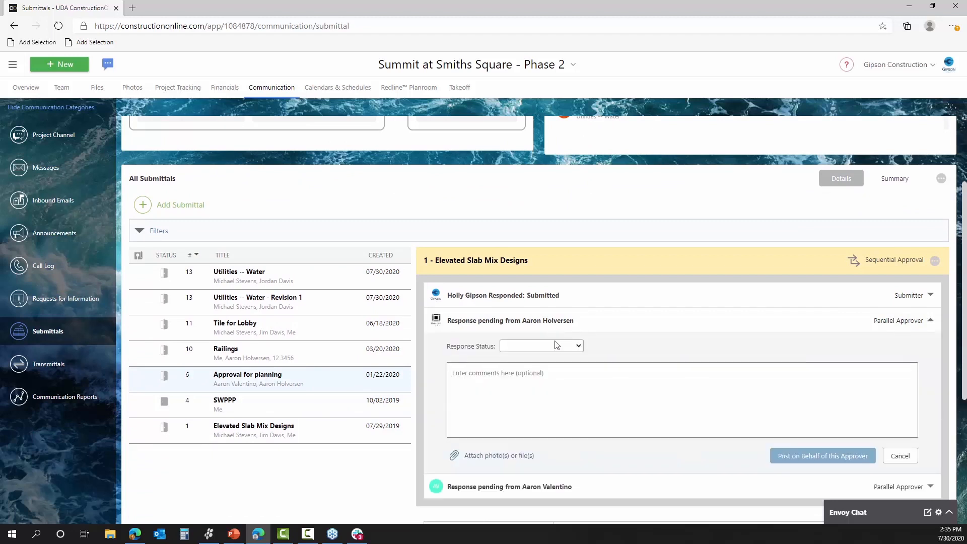
left_click(557, 346)
scroll(826, 453, "down", 4)
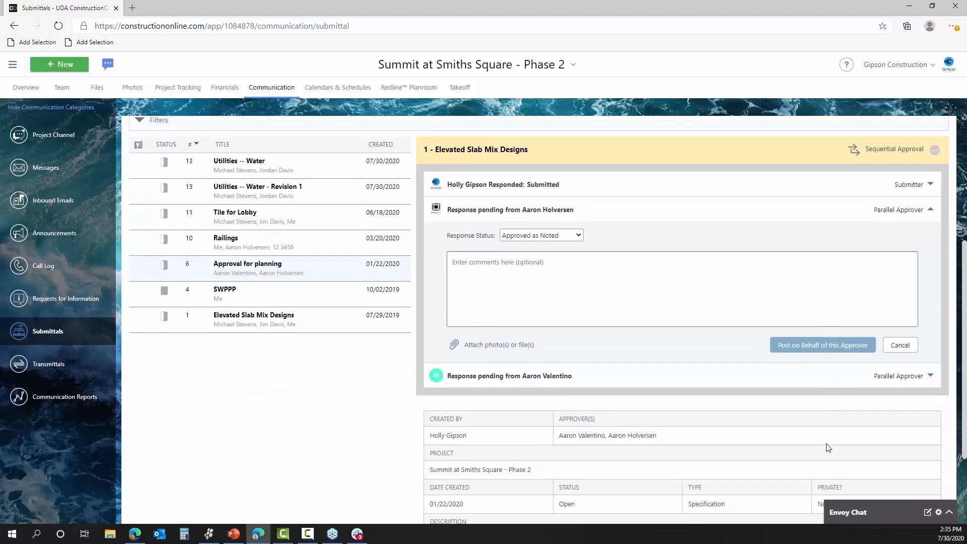
scroll(672, 377, "up", 4)
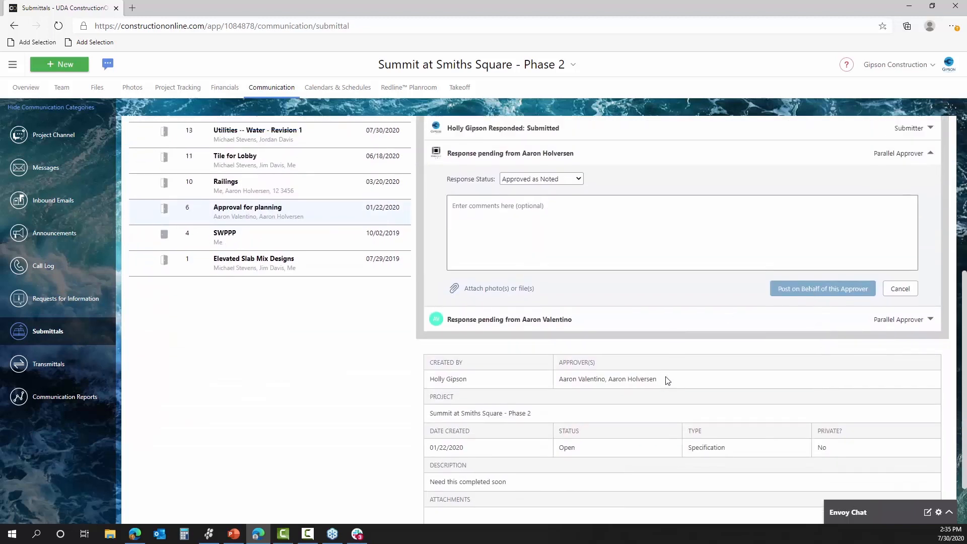
Step: Expand the second pending parallel approver's response form and the submitter's response details
left_click(514, 487)
scroll(510, 485, "down", 1)
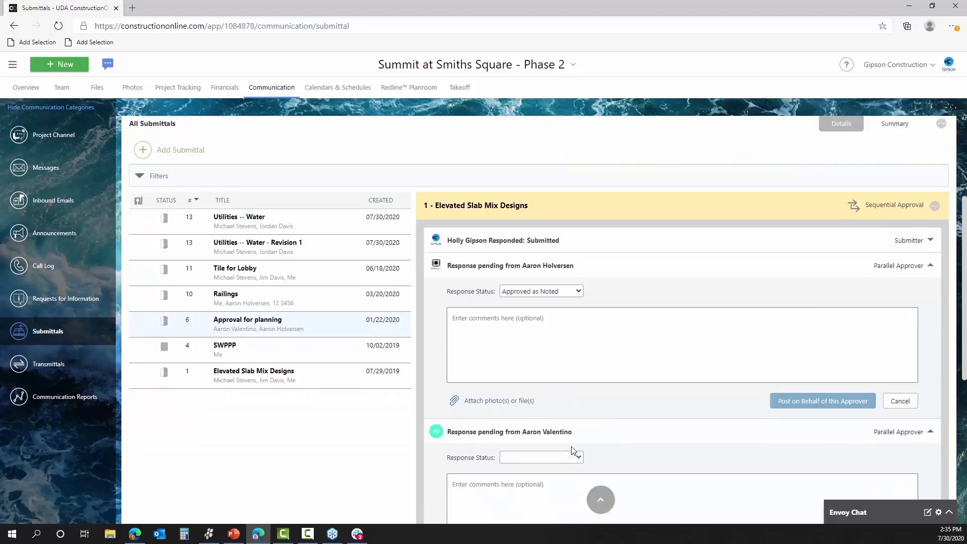
left_click(528, 242)
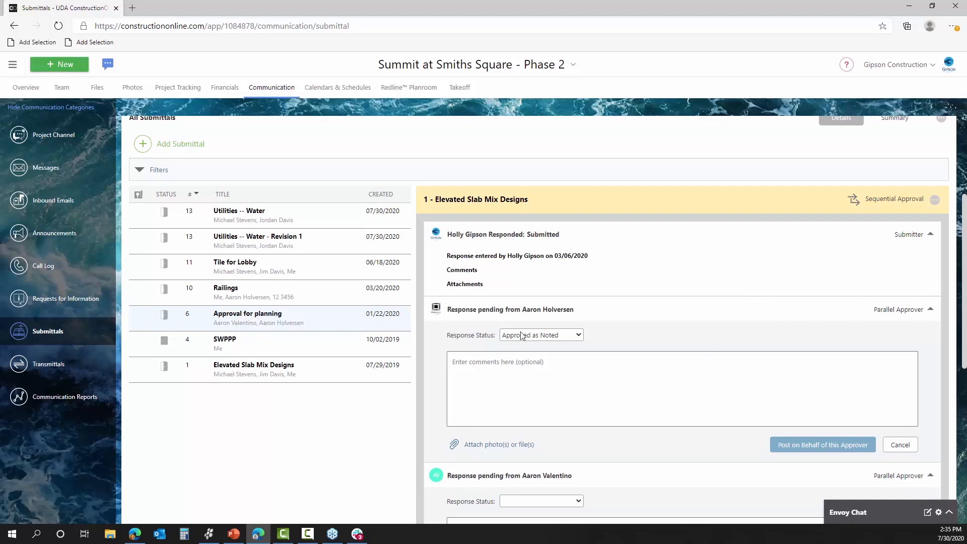
Step: Switch the submittals list to the summary view and review all entries down to Elevated Slab Mix Designs
scroll(592, 328, "up", 3)
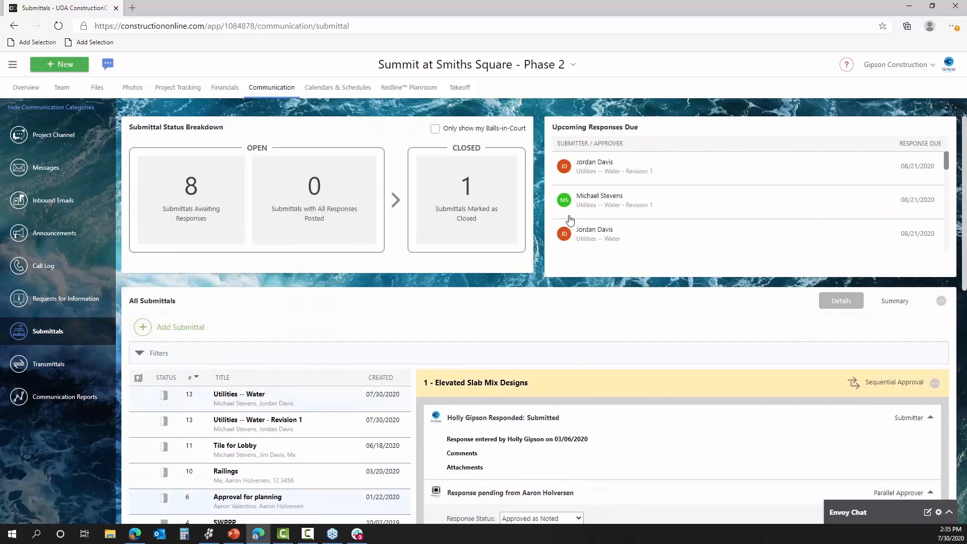
left_click(893, 303)
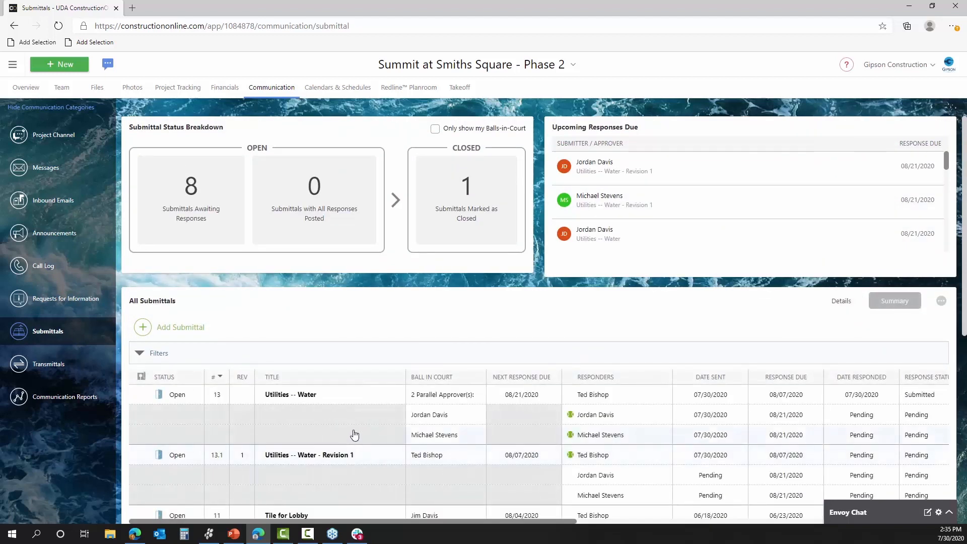
scroll(353, 428, "down", 2)
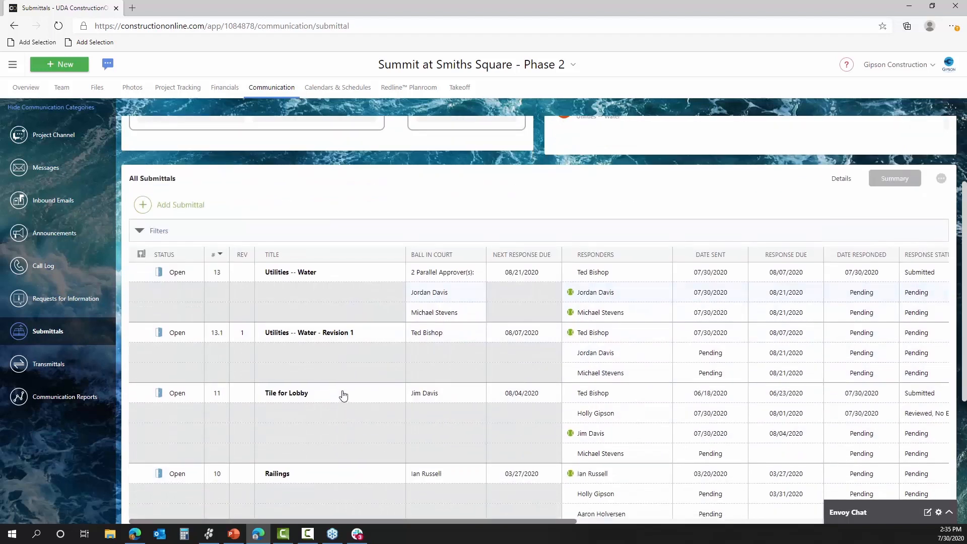
scroll(340, 399, "down", 2)
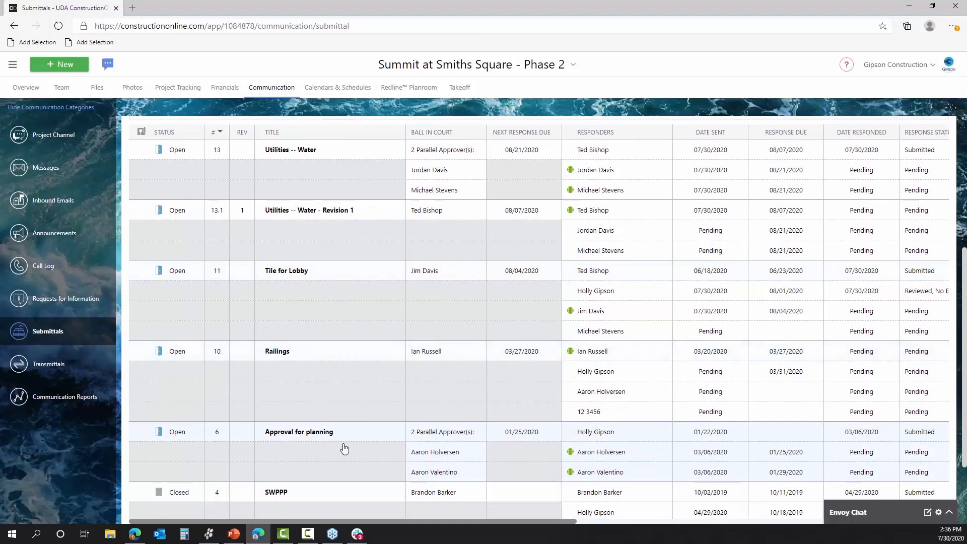
scroll(362, 440, "down", 2)
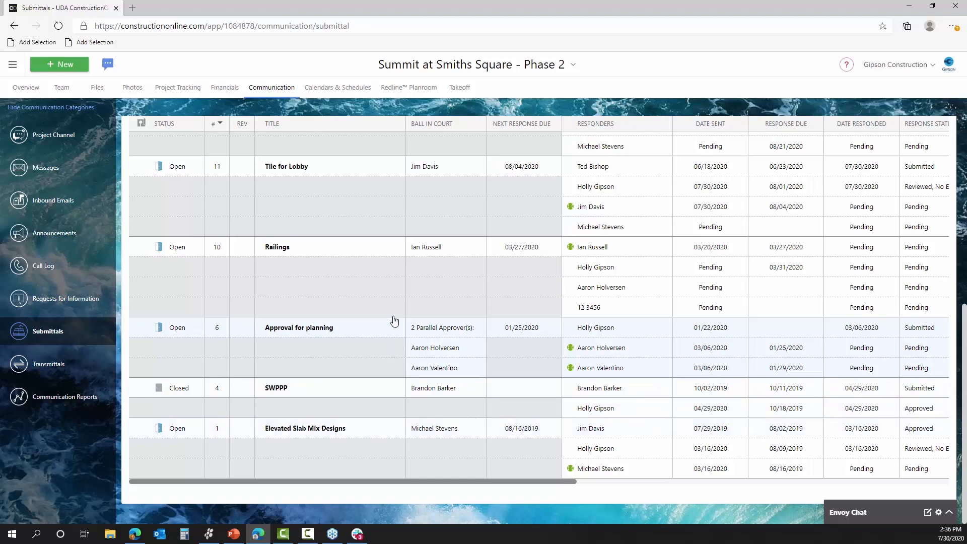
Step: Close the Elevated Slab Mix Designs submittal without sending emails and filter the list to submittals marked as closed
right_click(363, 435)
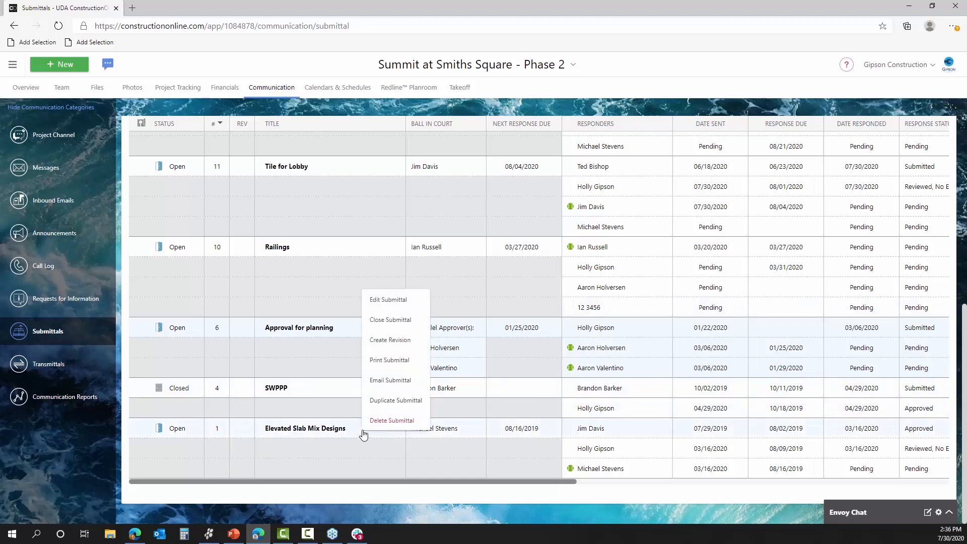
left_click(412, 320)
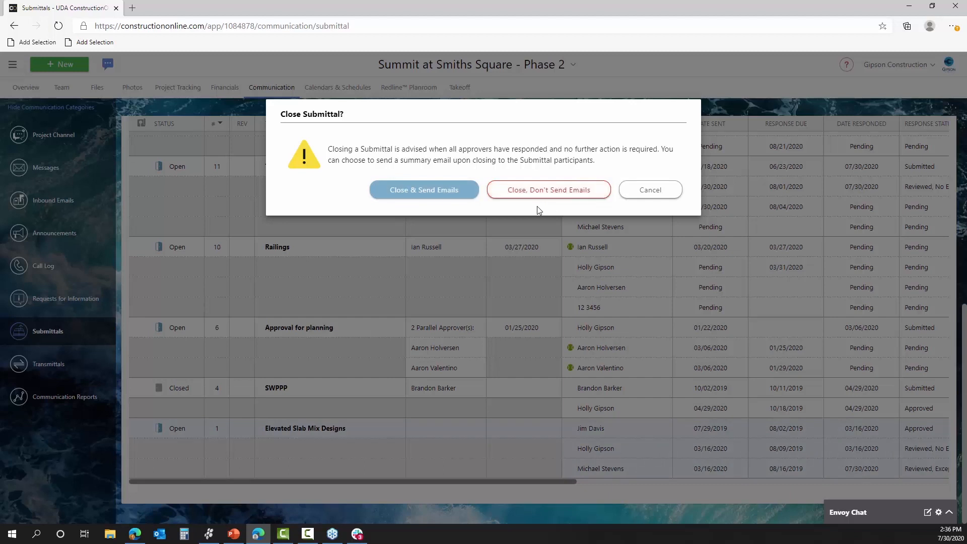
left_click(517, 190)
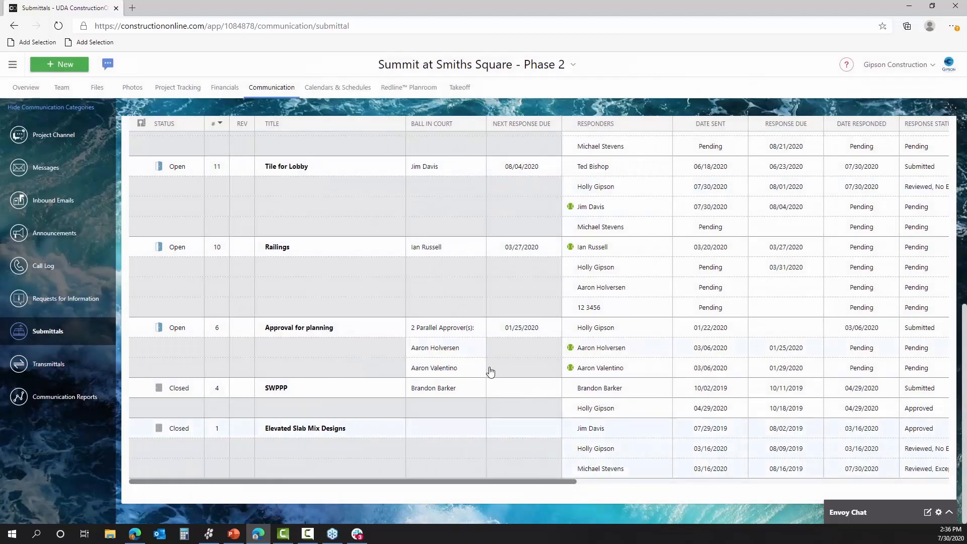
scroll(552, 369, "up", 7)
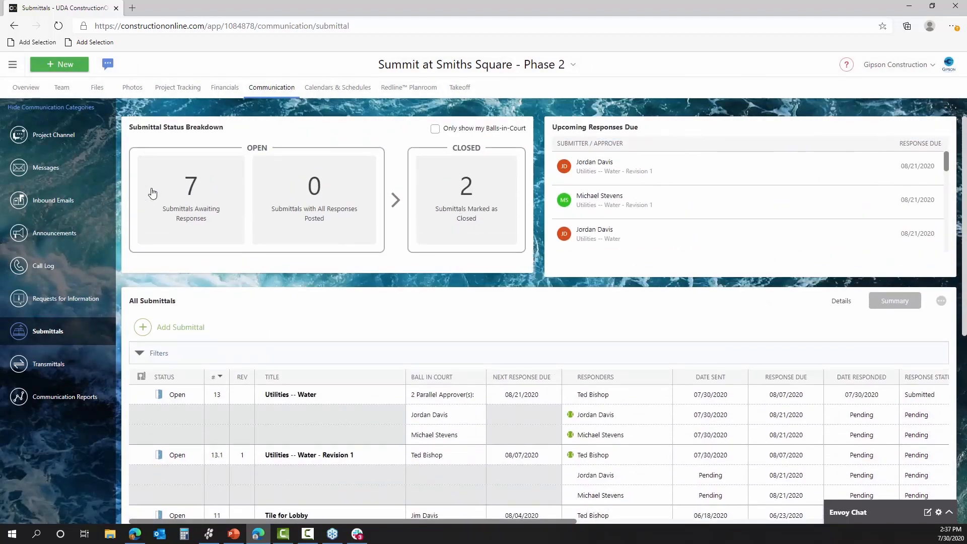
left_click(489, 194)
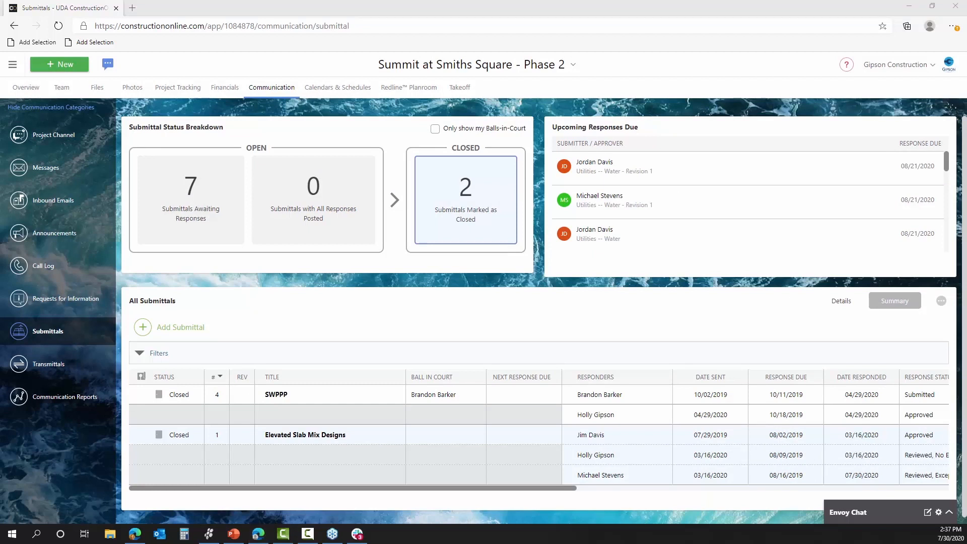
Step: Review the subcontractors' submittal permissions in the TeamLink features and leave the ClientLink/TeamLink settings
left_click(913, 70)
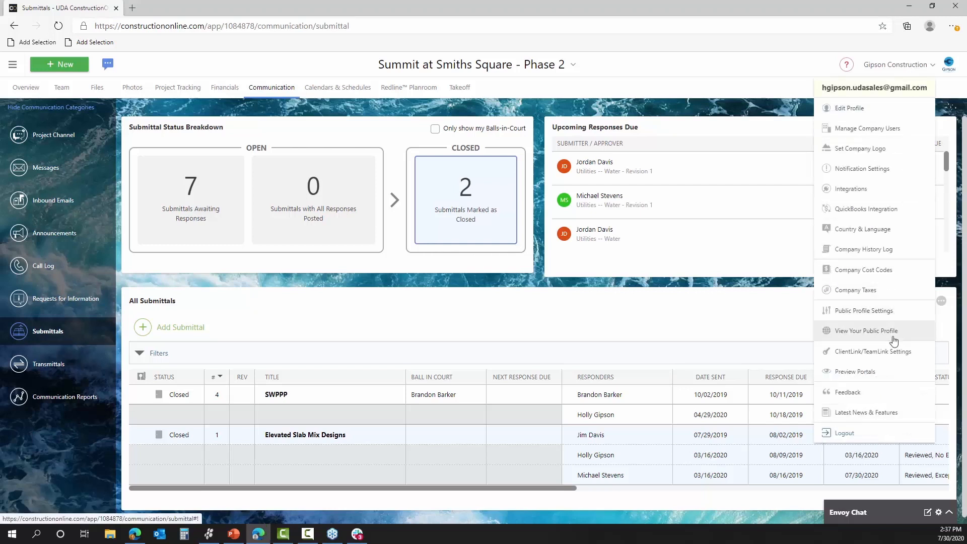
left_click(877, 359)
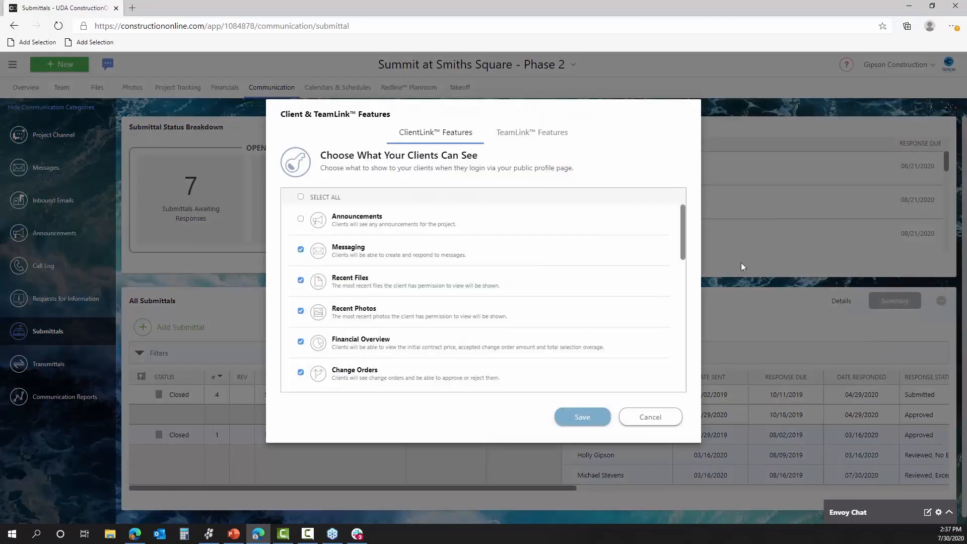
left_click(524, 132)
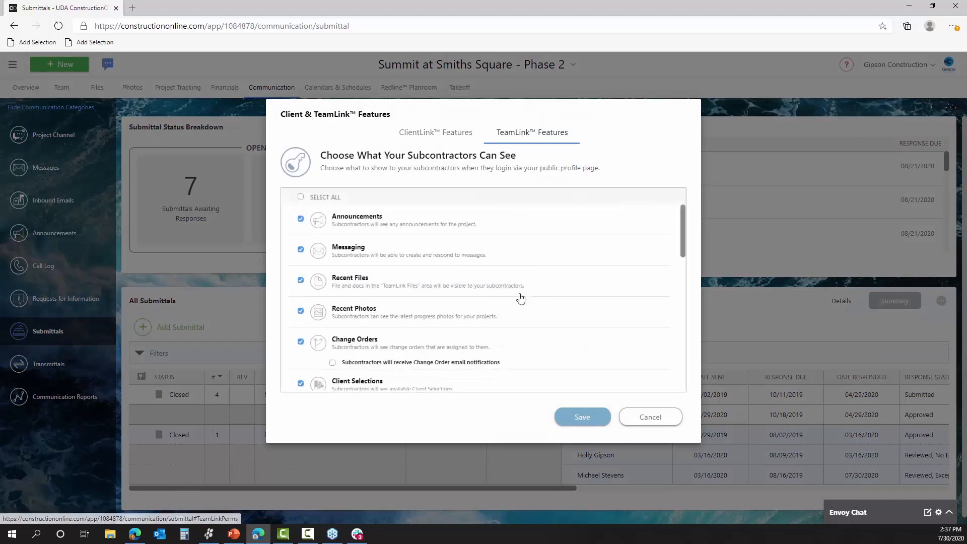
scroll(519, 297, "down", 5)
scroll(521, 298, "down", 6)
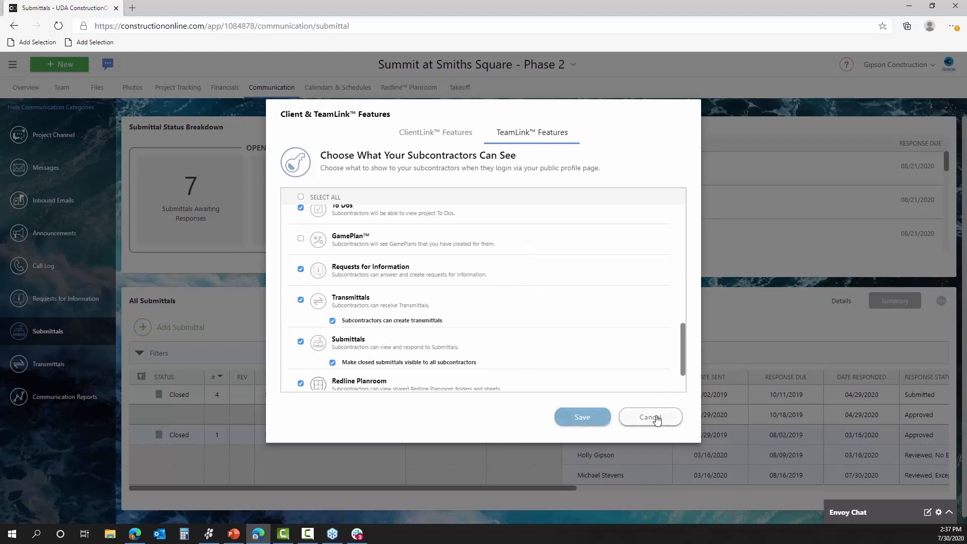
left_click(587, 422)
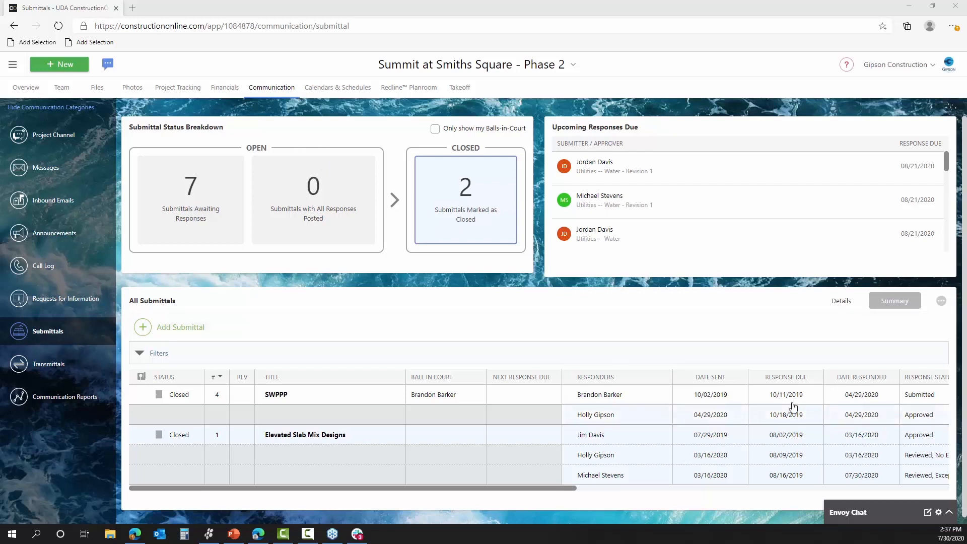
Step: Filter the list to submittals awaiting responses and switch it to the details view
left_click(148, 198)
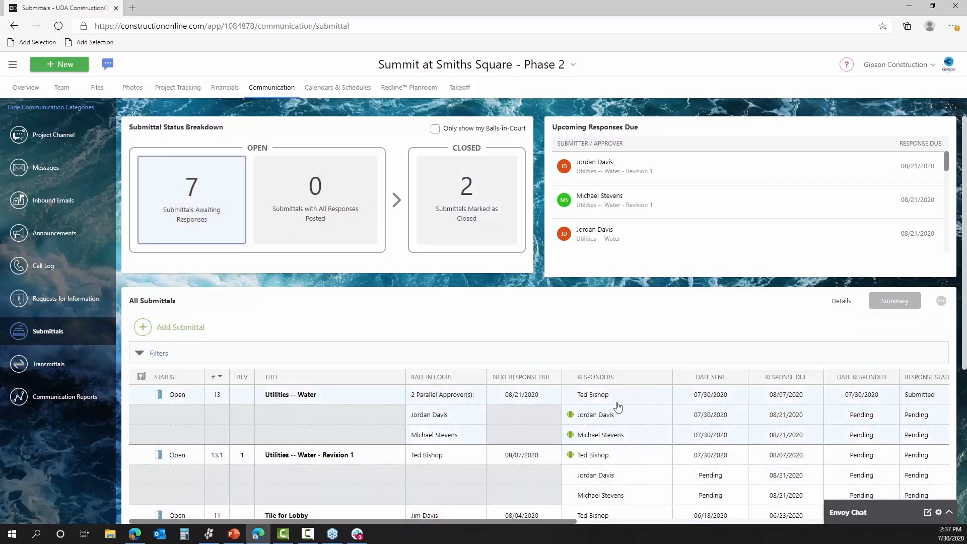
left_click(840, 302)
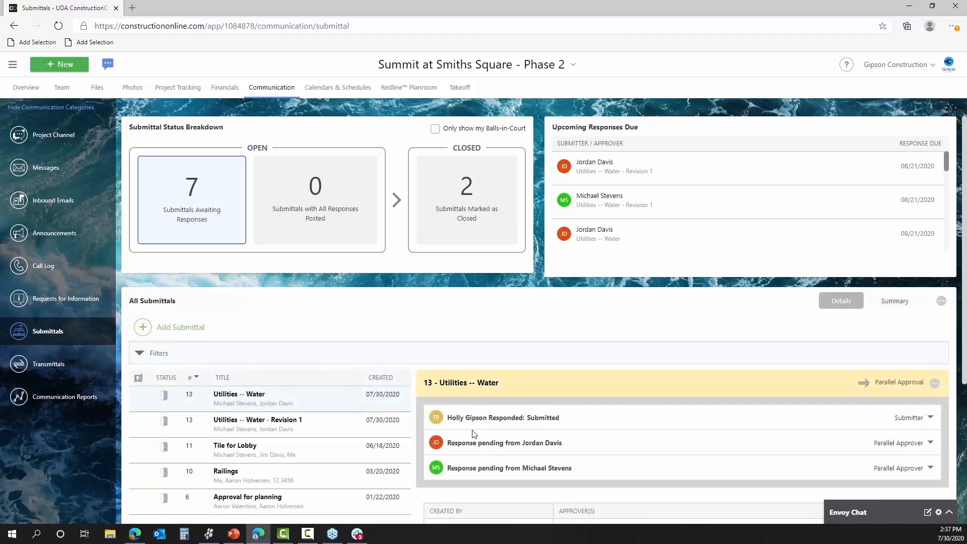
scroll(465, 425, "down", 2)
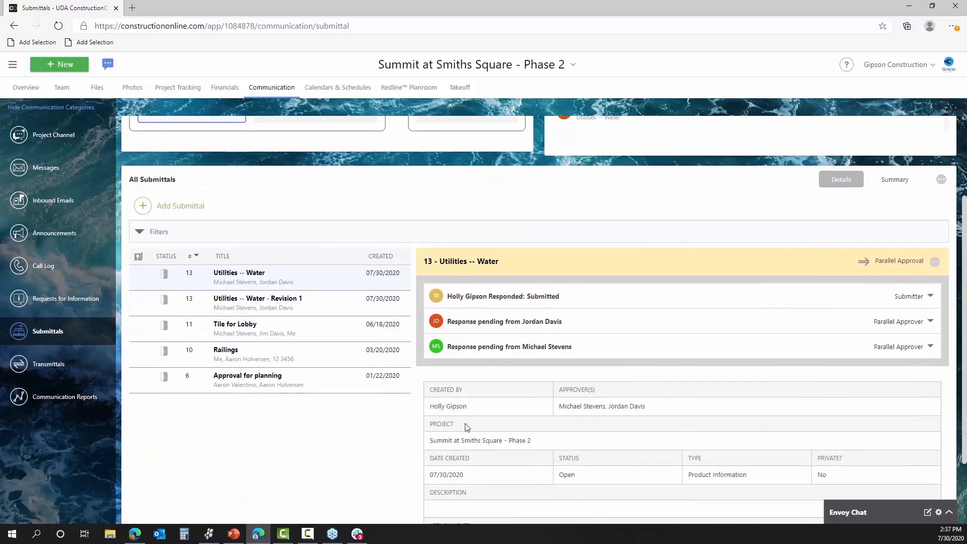
Step: Generate a printable report of the Tile for Lobby submittal in Summit at Smiths Square - Phase 2
right_click(287, 356)
right_click(262, 332)
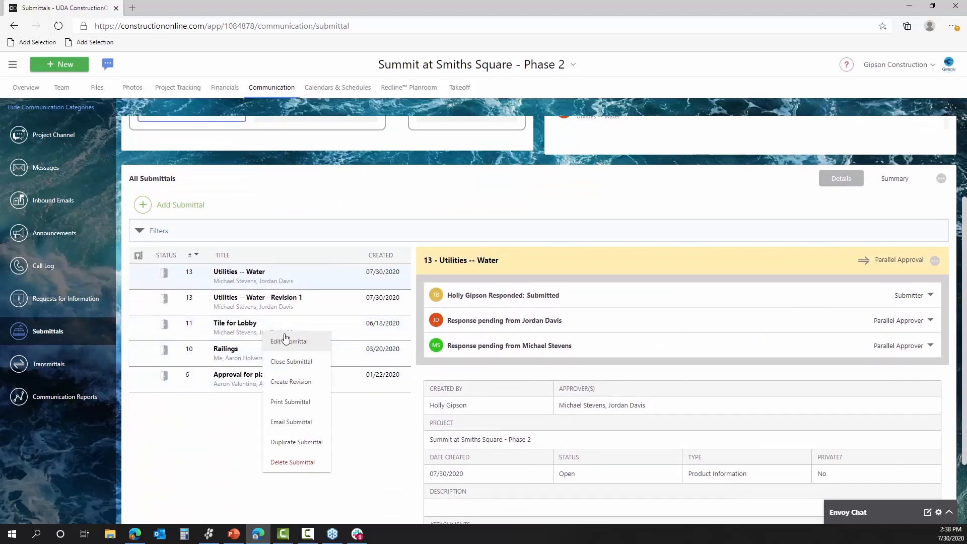
left_click(307, 408)
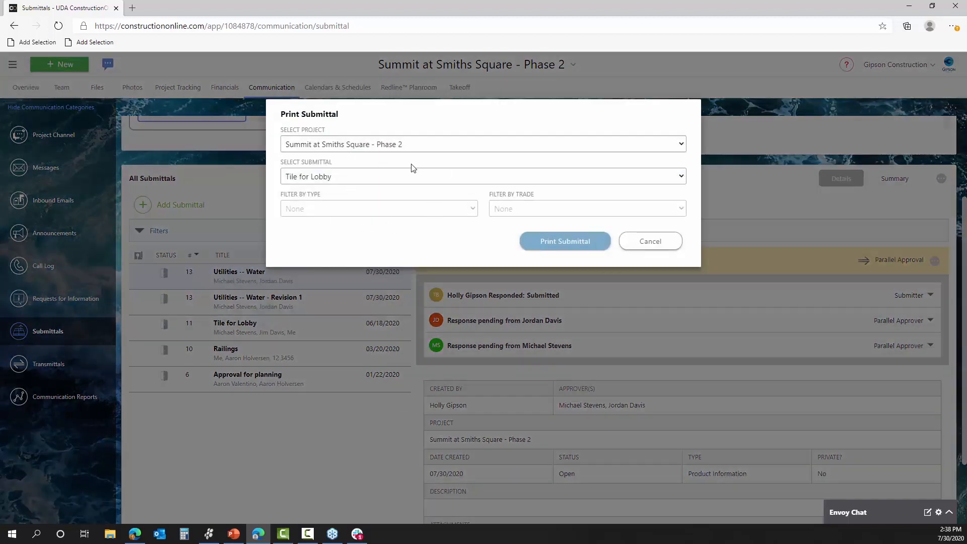
left_click(370, 182)
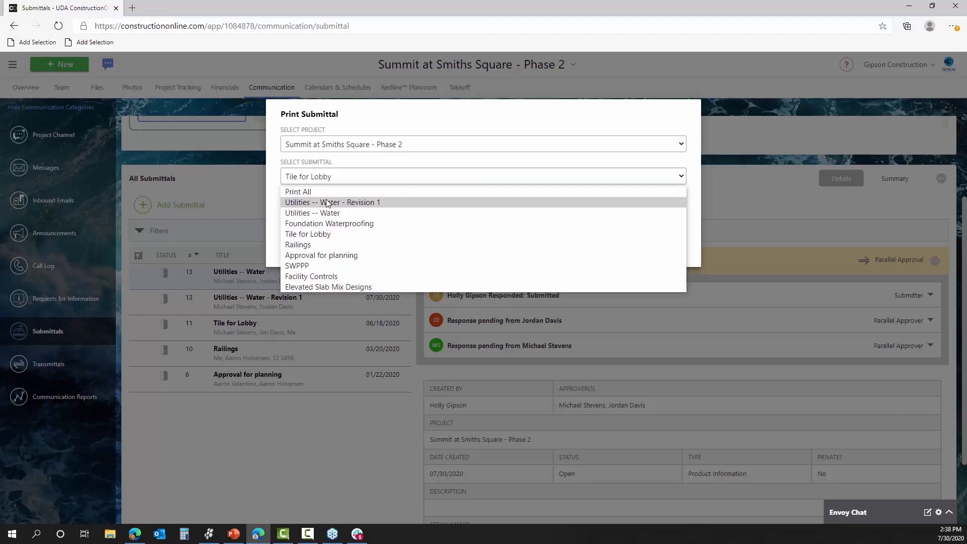
left_click(317, 234)
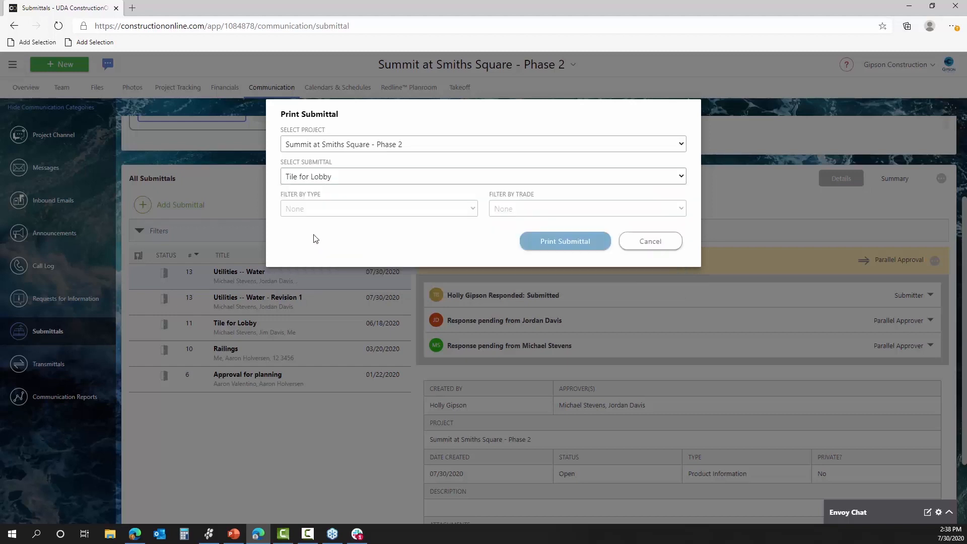
left_click(556, 241)
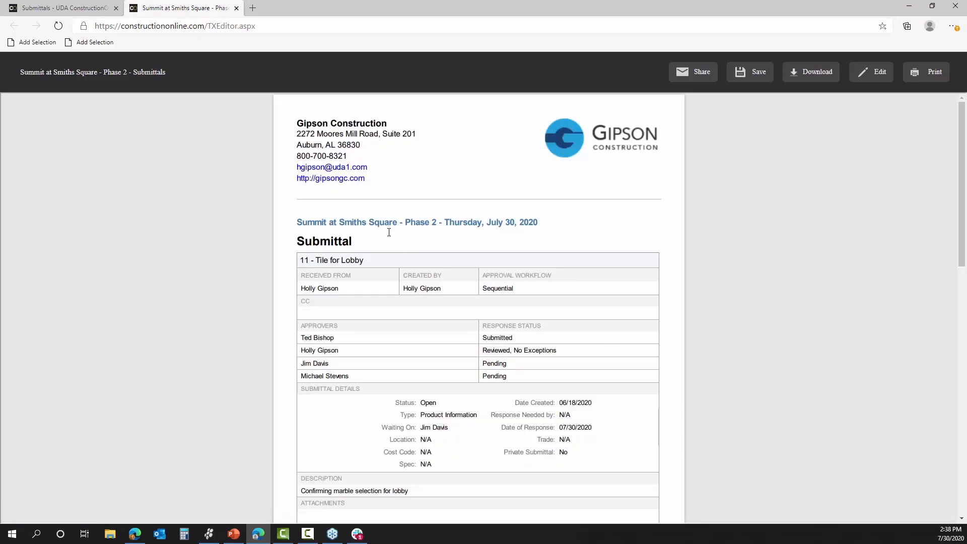
Step: Examine the Tile for Lobby report's approvers, submittal details and posted responses across both pages
scroll(495, 297, "down", 3)
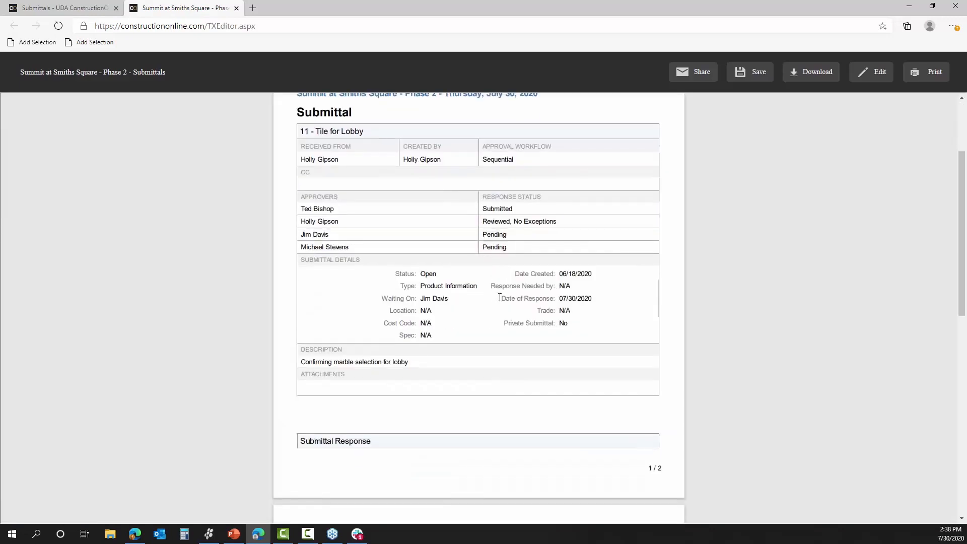
scroll(499, 297, "down", 3)
scroll(500, 298, "down", 1)
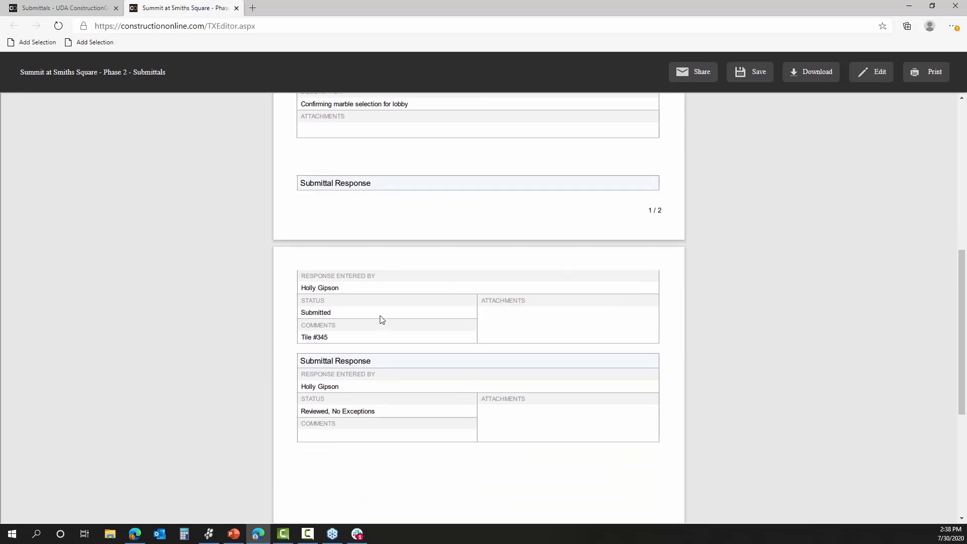
scroll(382, 320, "up", 6)
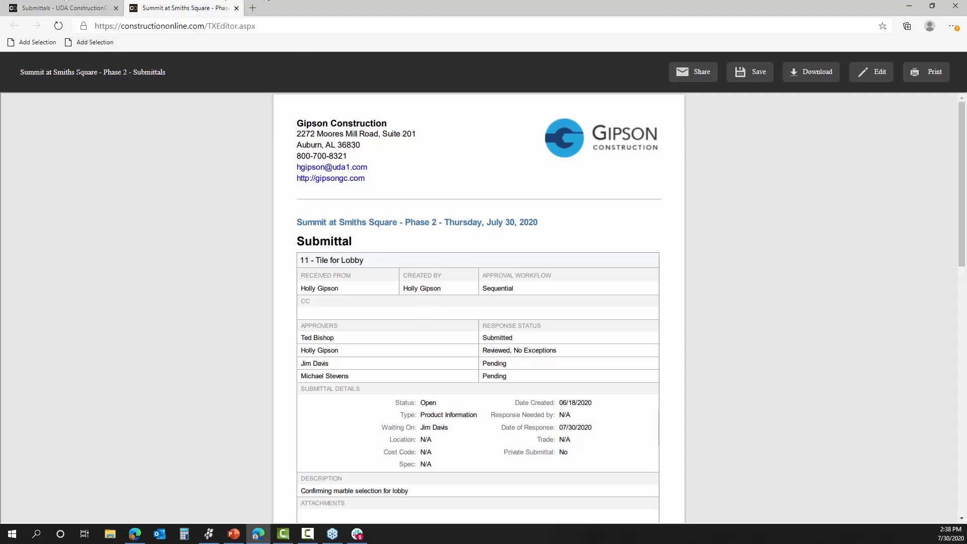
scroll(608, 305, "down", 5)
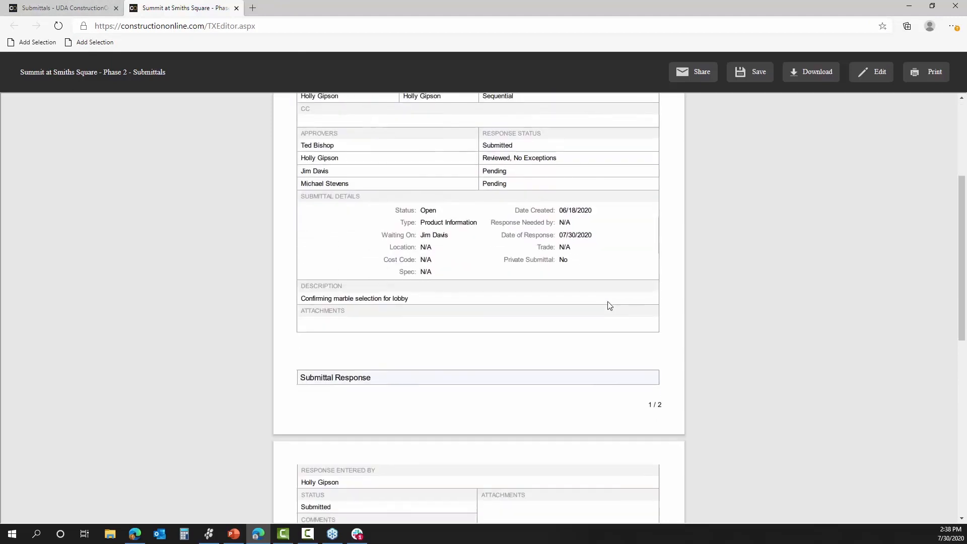
scroll(610, 306, "down", 3)
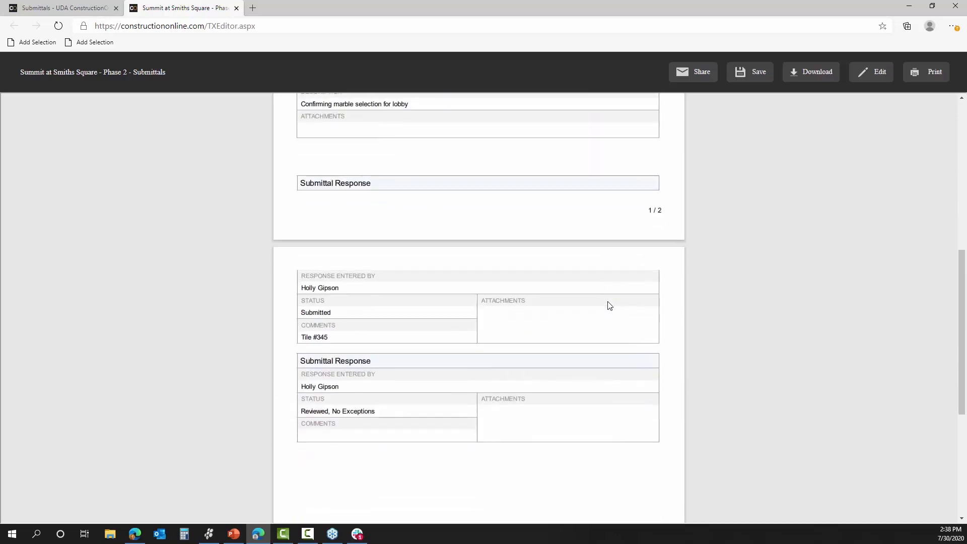
scroll(609, 304, "down", 1)
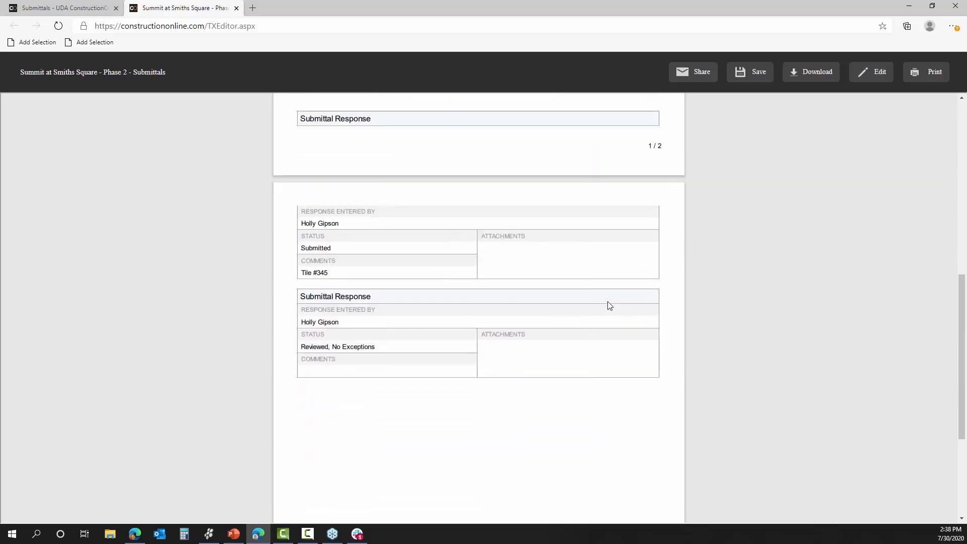
Step: Save the report to the project's Owner Documents folder as a PDF named Summit at Smiths Square - Phase 2 - Submittal
left_click(750, 79)
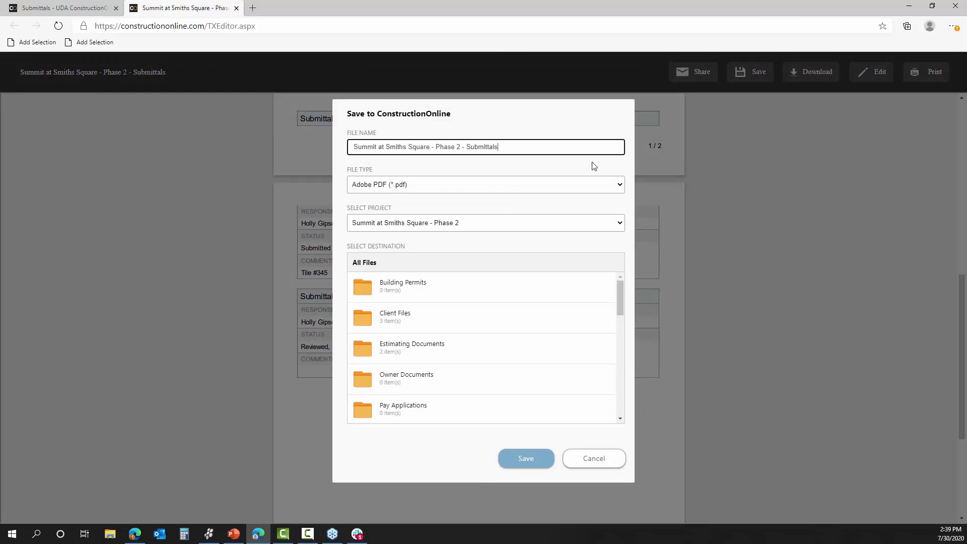
key("BackSpace")
scroll(512, 336, "down", 1)
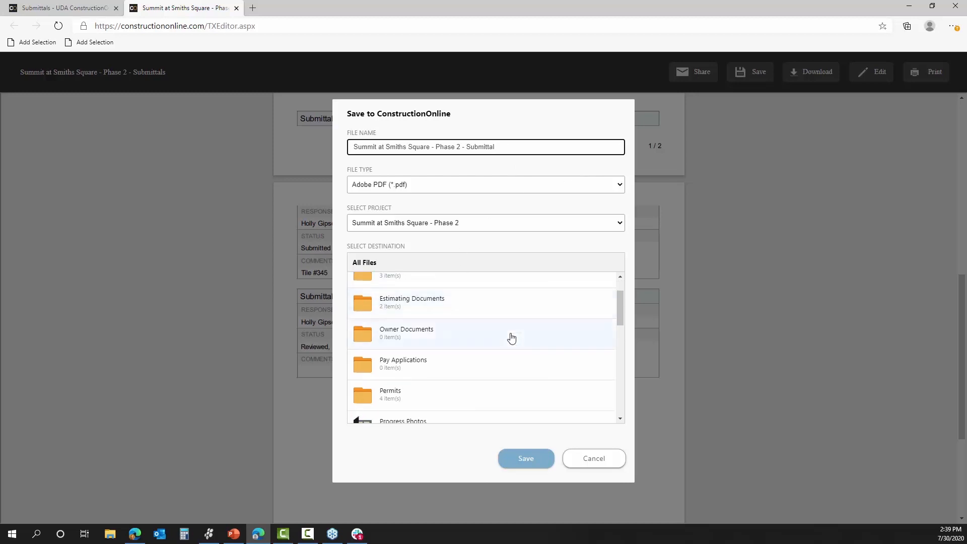
scroll(577, 353, "down", 1)
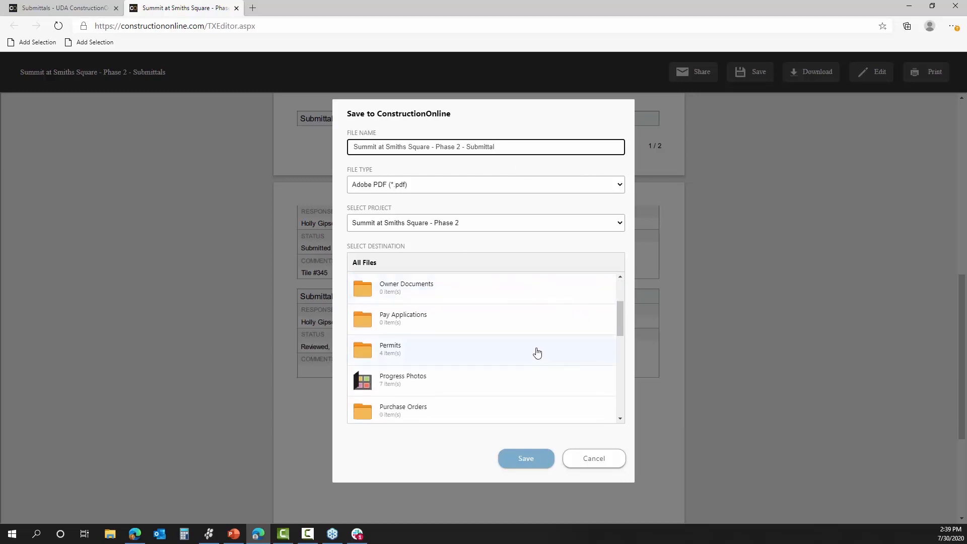
left_click(523, 292)
left_click(519, 456)
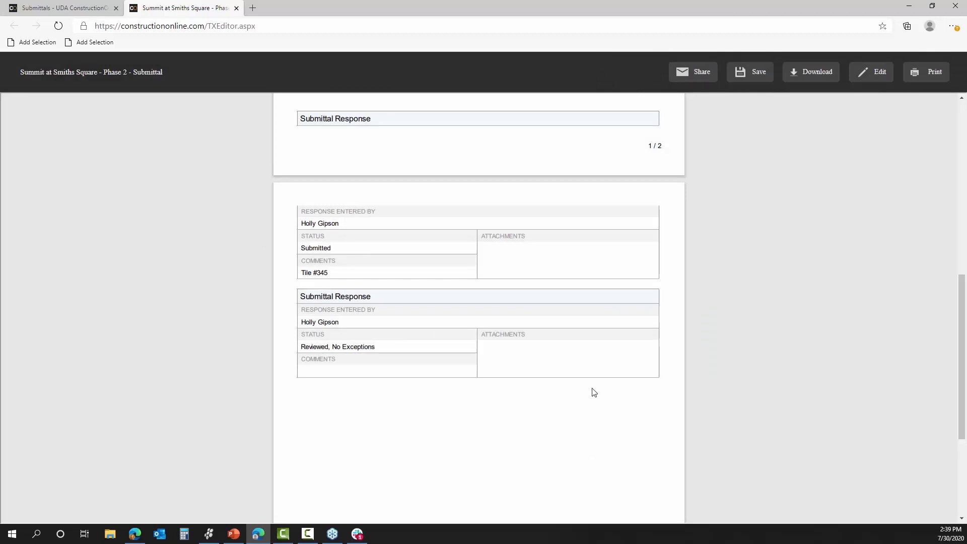
scroll(593, 392, "up", 10)
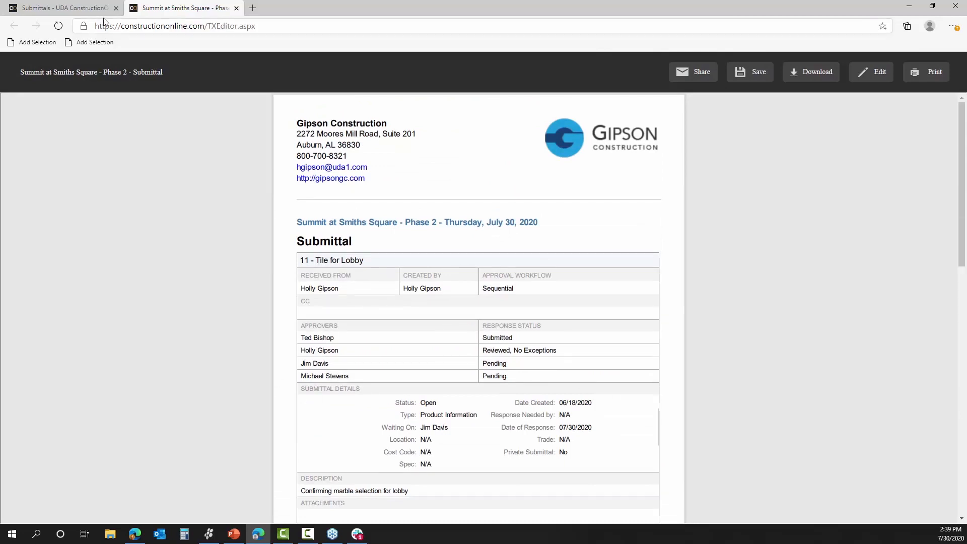
Step: View the project's company, ClientLink and TeamLink contacts and return to its submittals
left_click(71, 7)
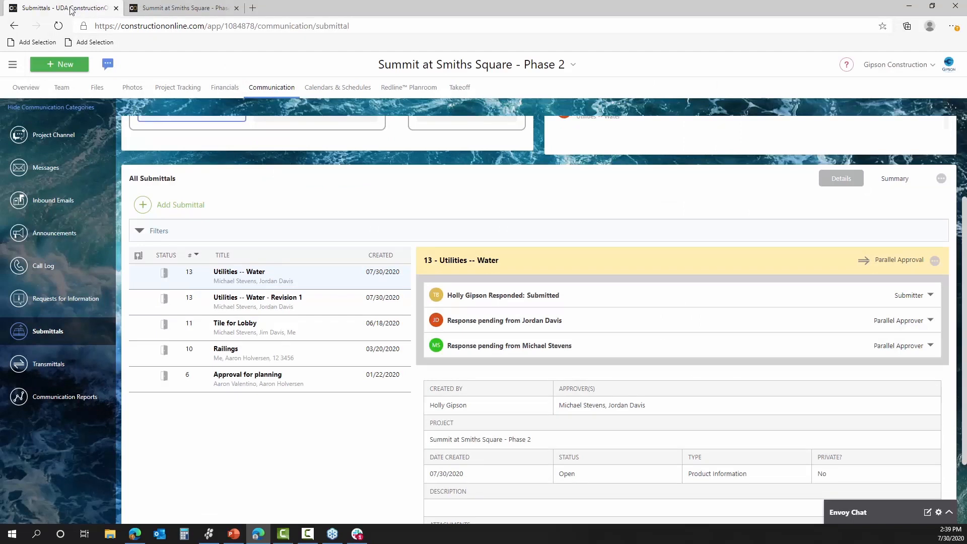
scroll(604, 354, "up", 1)
scroll(604, 354, "up", 3)
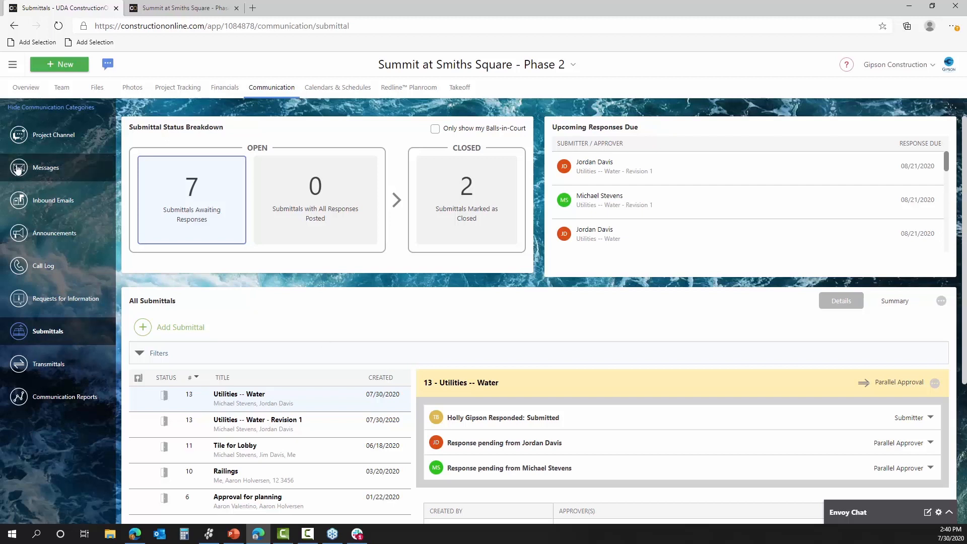
left_click(63, 95)
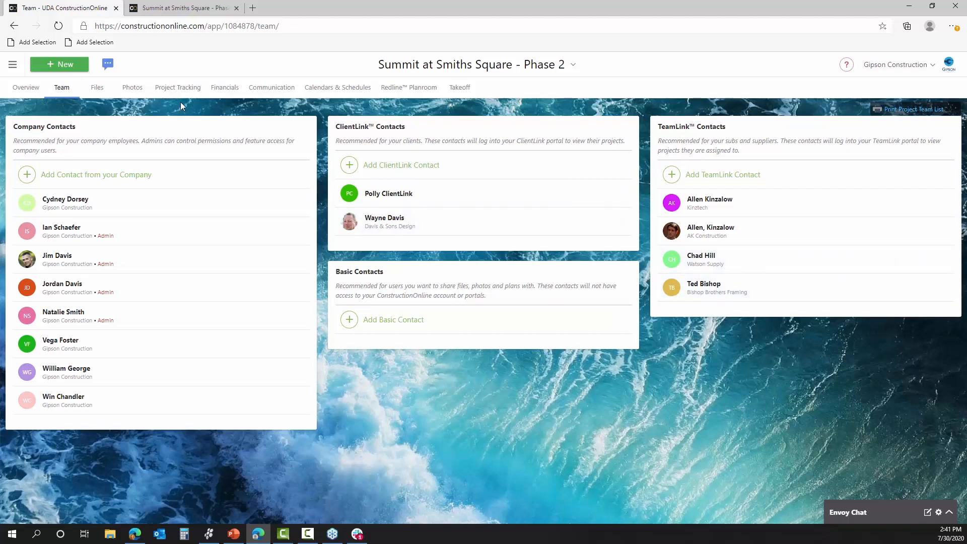
left_click(285, 90)
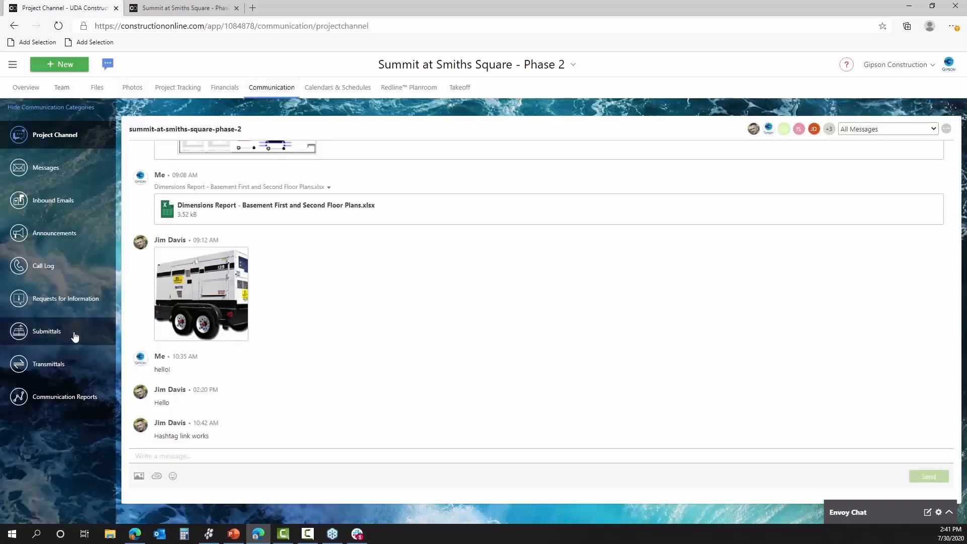
left_click(73, 333)
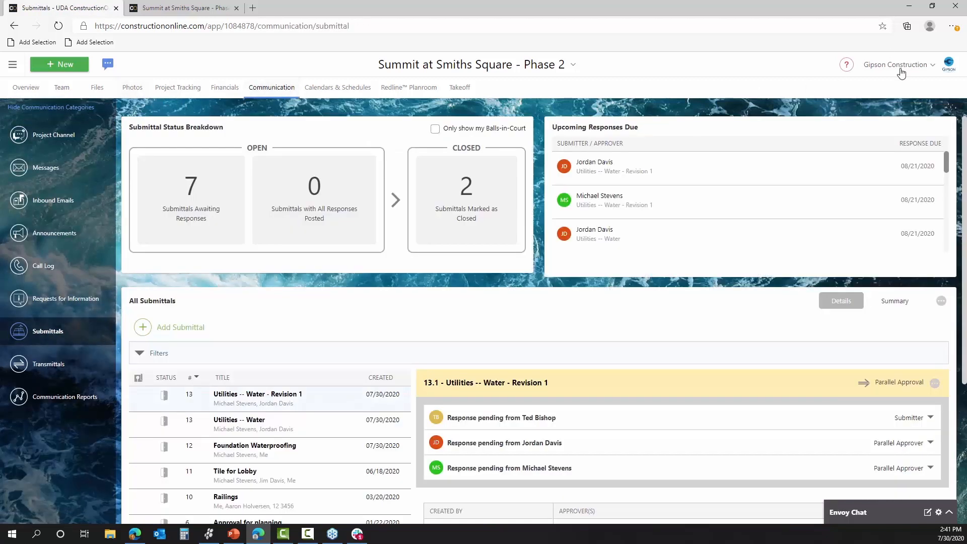
Step: Preview the TeamLink portal of the subcontractor who is the submitter, for Summit at Smiths Square - Phase 2
left_click(897, 64)
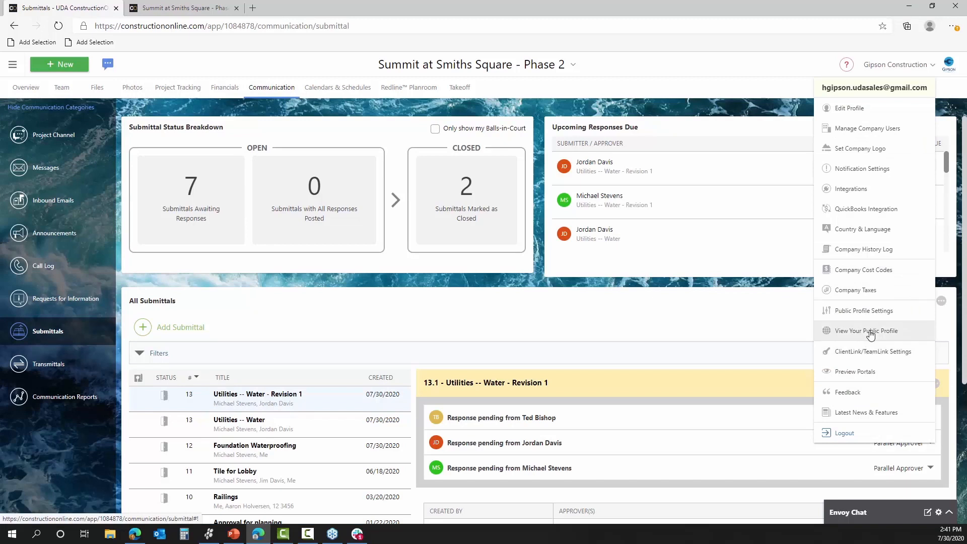
left_click(870, 371)
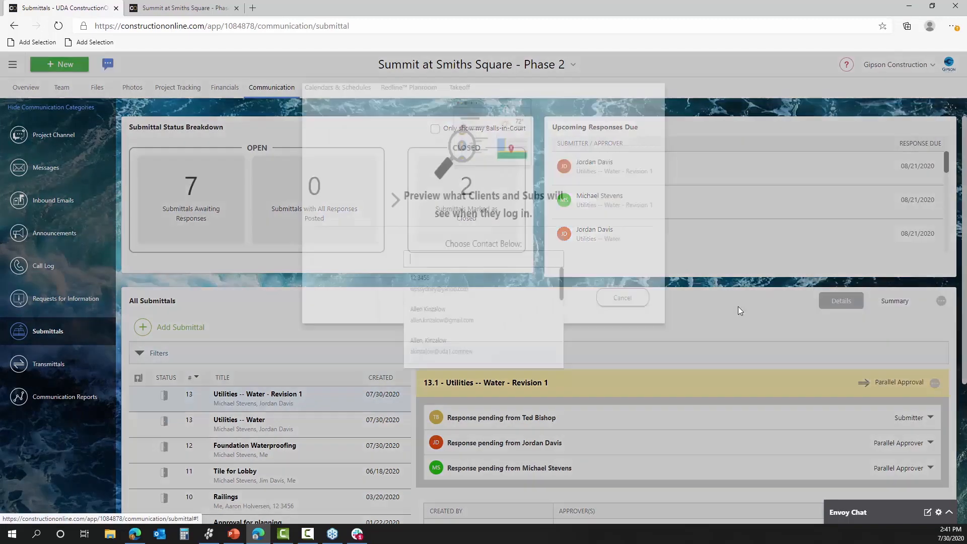
type("ted")
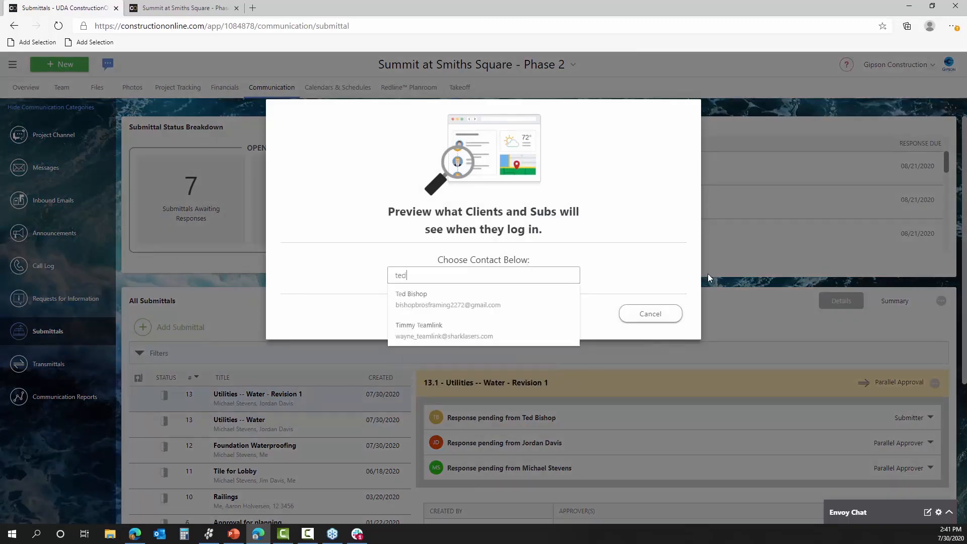
left_click(544, 302)
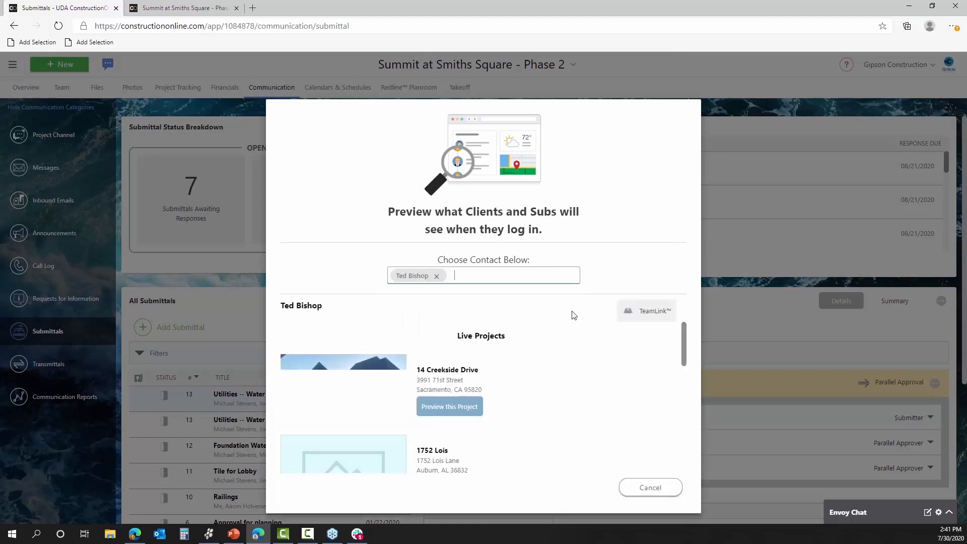
scroll(555, 361, "down", 5)
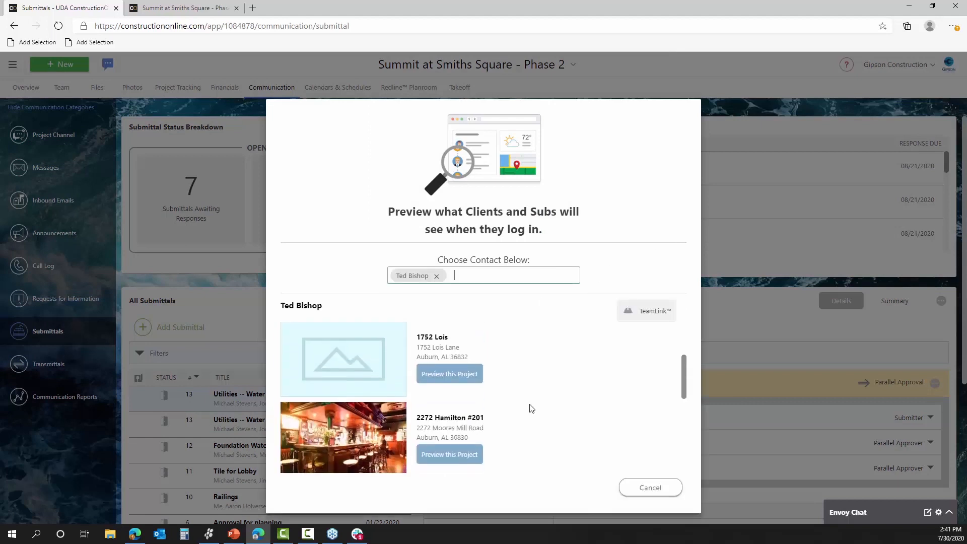
scroll(525, 411, "down", 3)
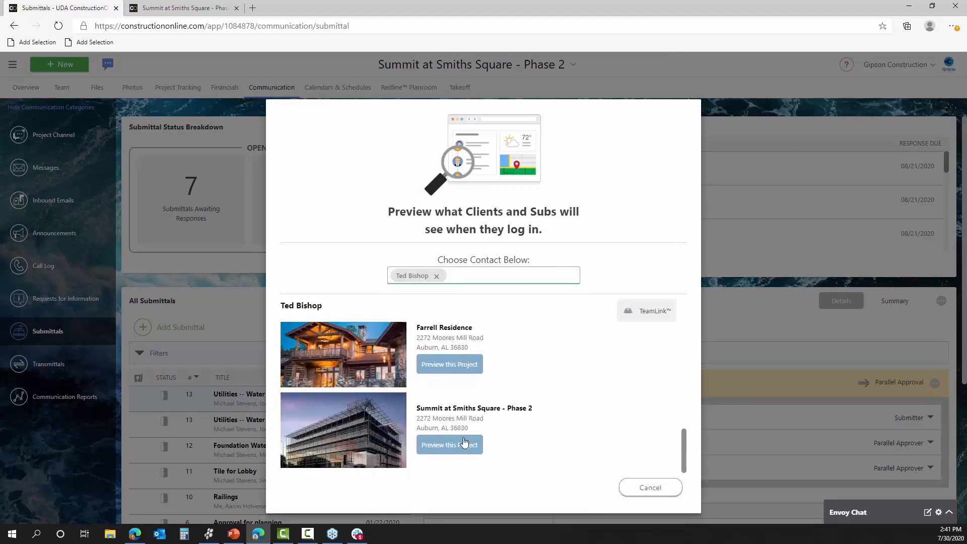
left_click(462, 440)
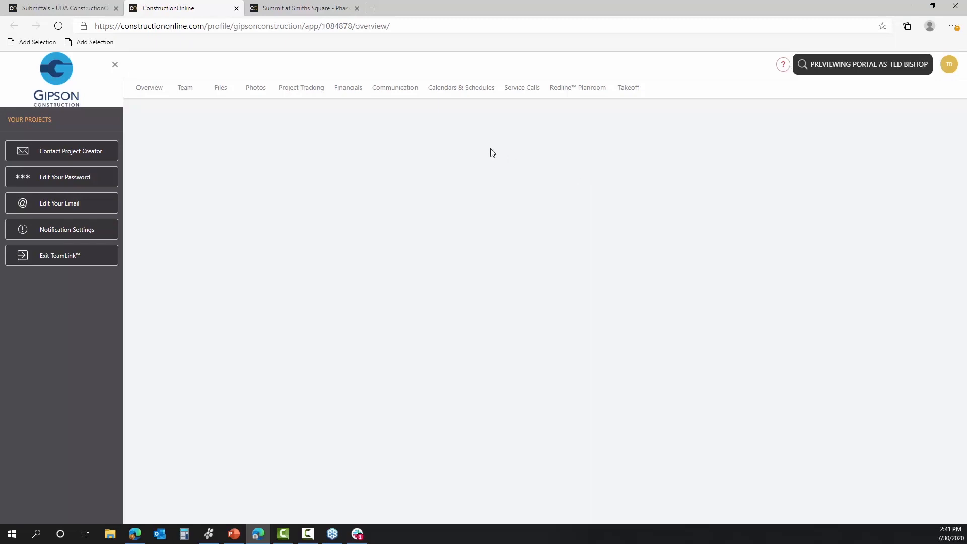
Step: Open the submittals in the portal preview and examine the submitter's response form for Utilities -- Water - Revision 1
mouse_move(335, 102)
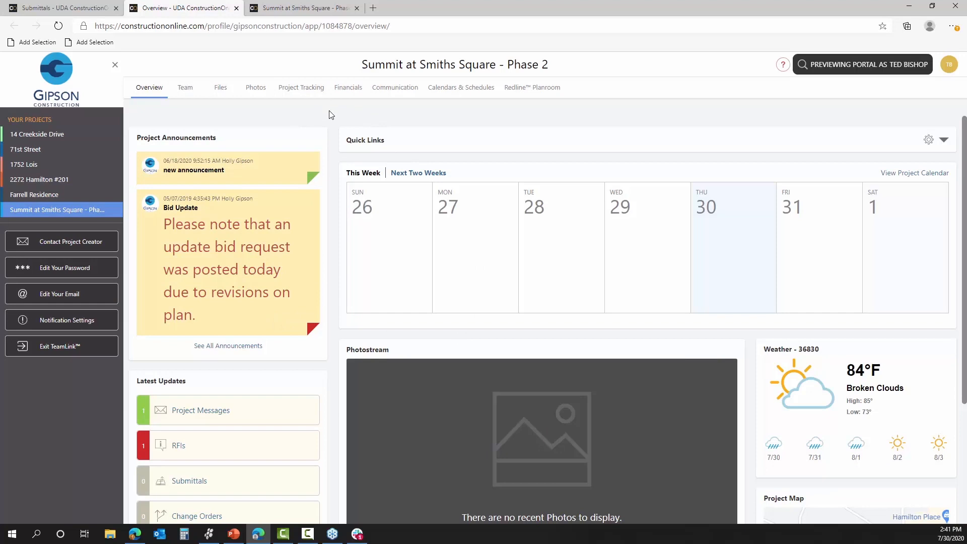
left_click(406, 96)
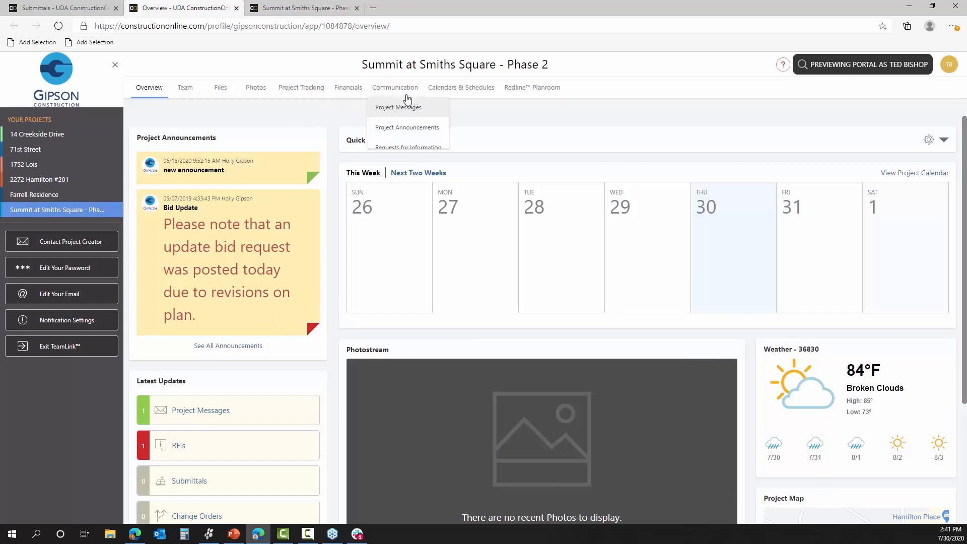
left_click(398, 167)
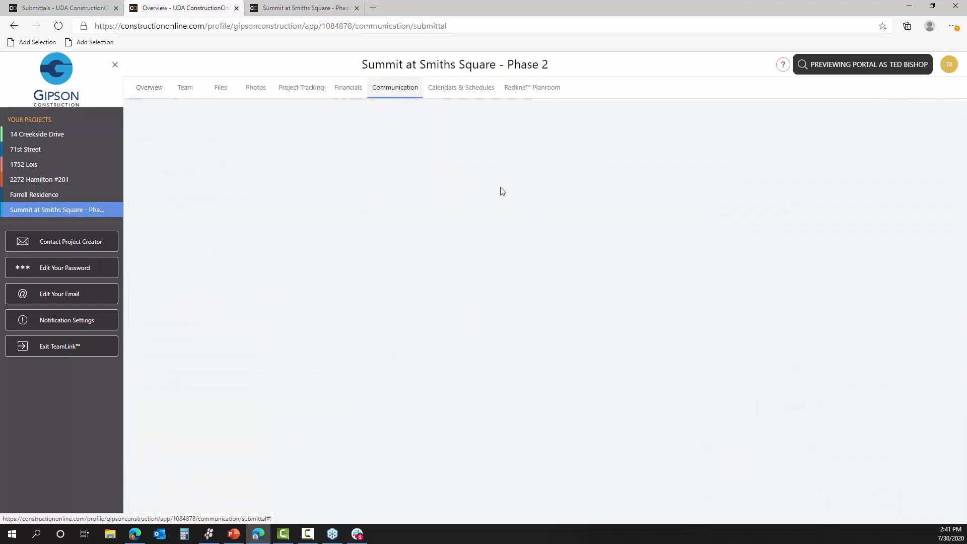
scroll(576, 316, "down", 4)
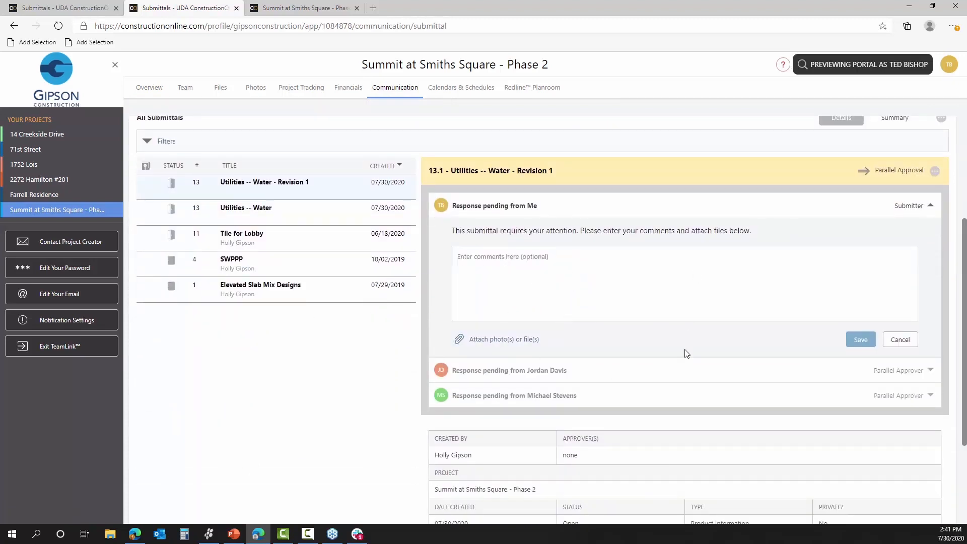
scroll(683, 345, "up", 4)
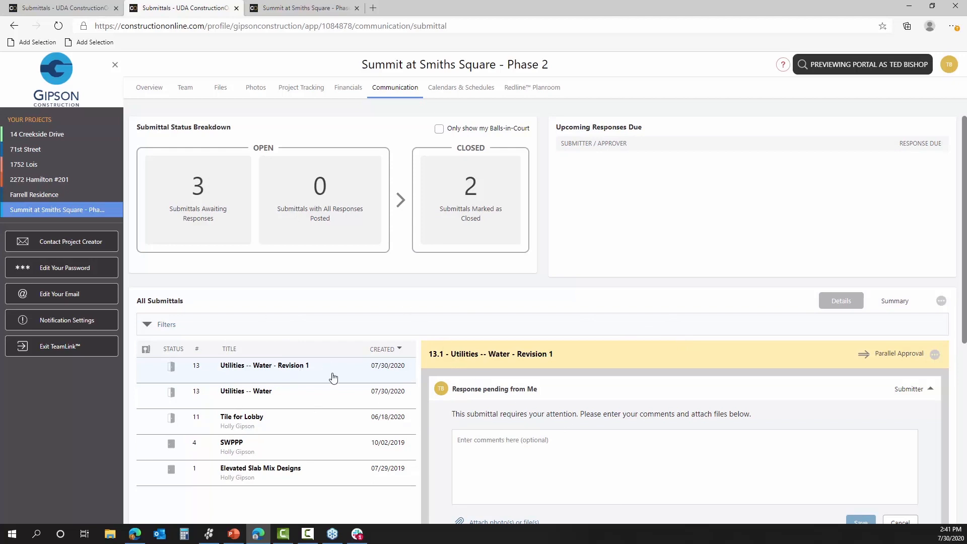
scroll(556, 405, "down", 3)
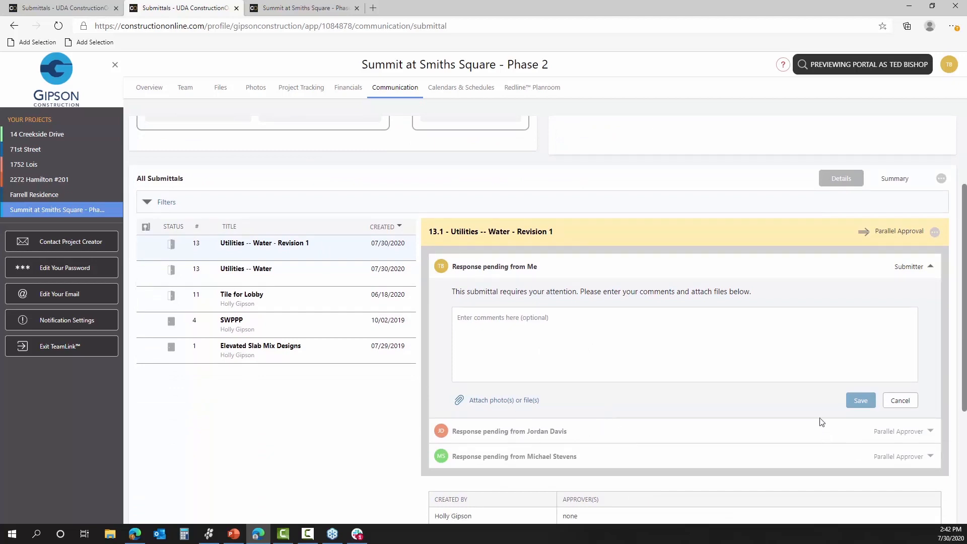
scroll(784, 420, "up", 3)
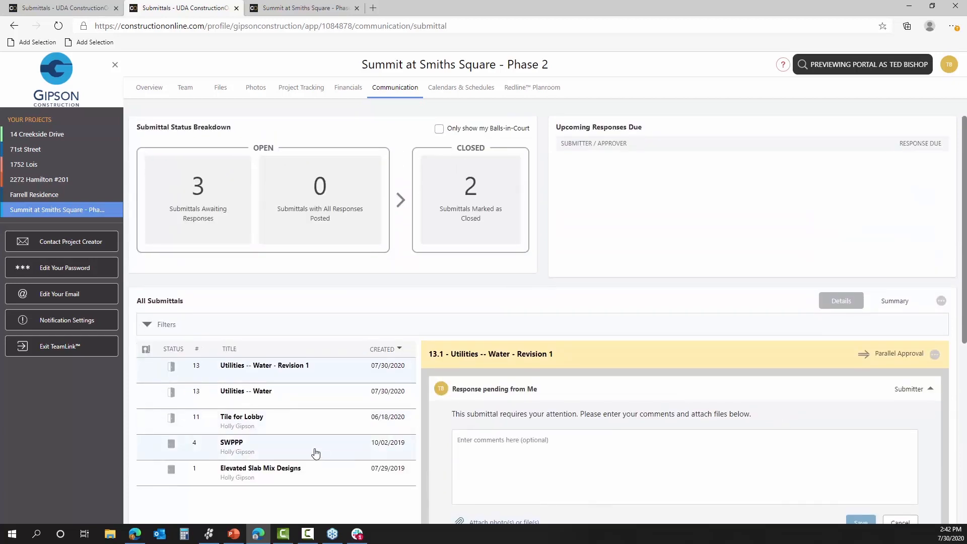
Step: Check the subcontractor's submittals in summary and details views, with and without the Only show my Balls-in-Court filter
left_click(894, 301)
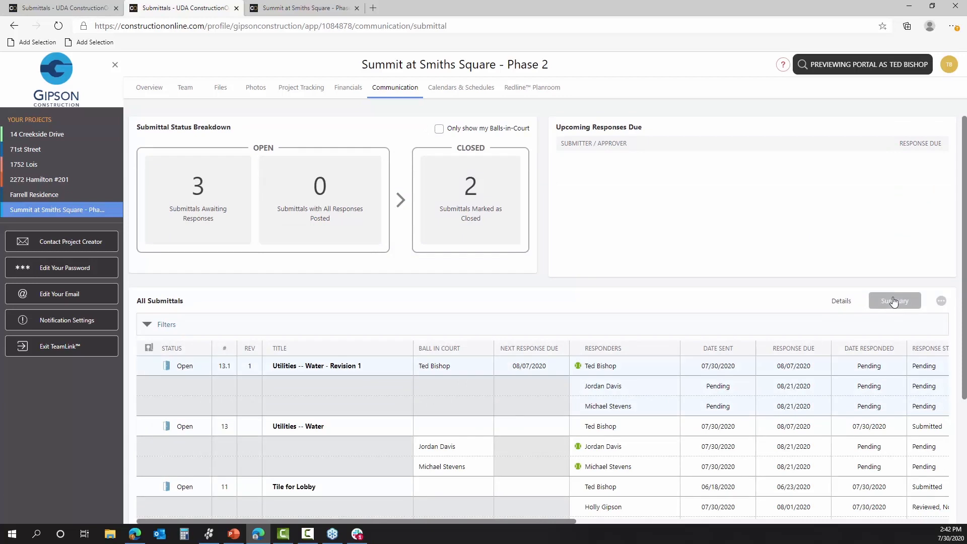
left_click(830, 301)
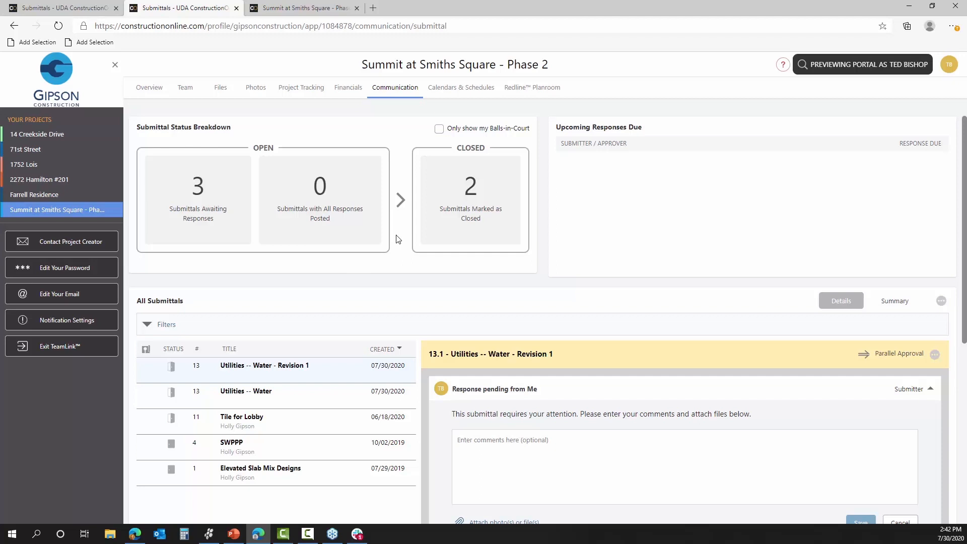
left_click(478, 133)
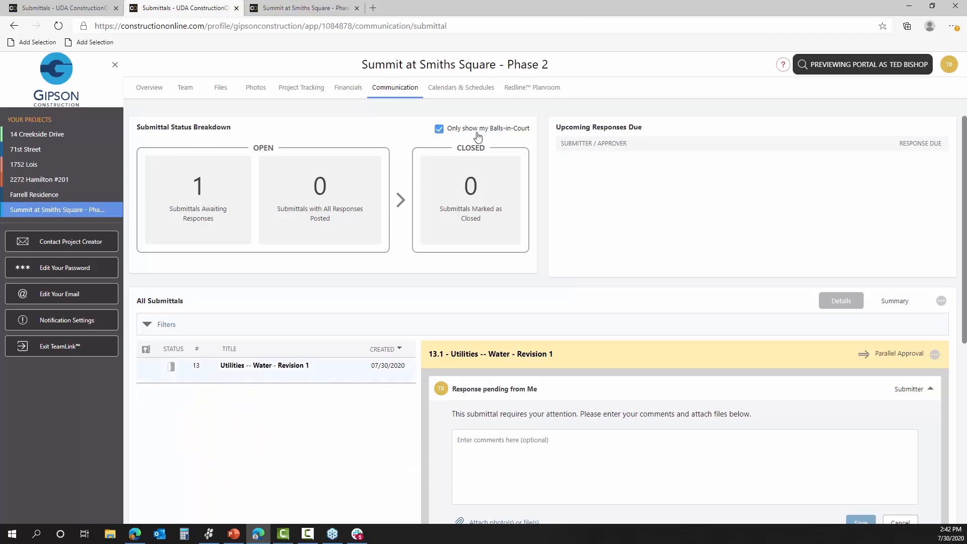
left_click(478, 137)
left_click(479, 137)
left_click(478, 137)
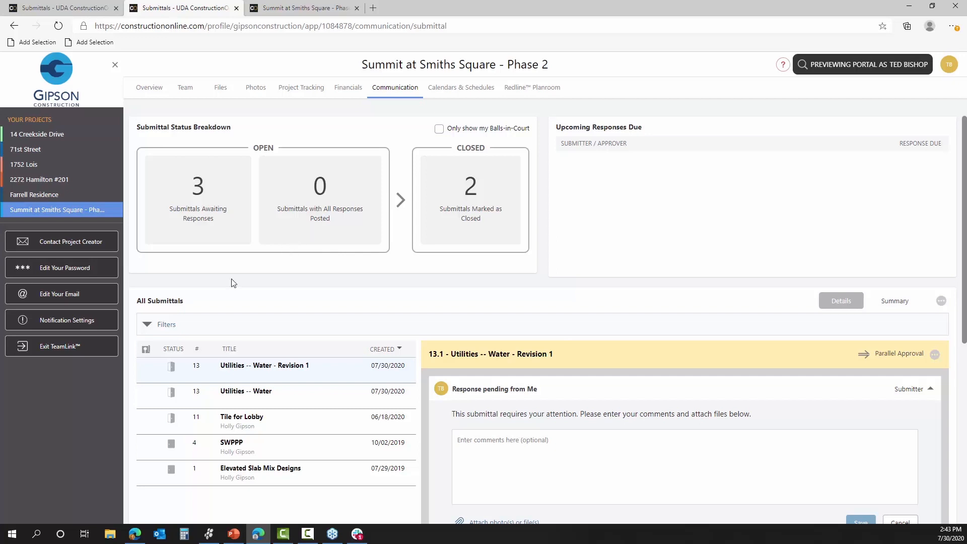
Step: Dismiss the portal preview chooser in the main account and review the subcontractors' submittal permissions in the TeamLink features without saving
left_click(79, 10)
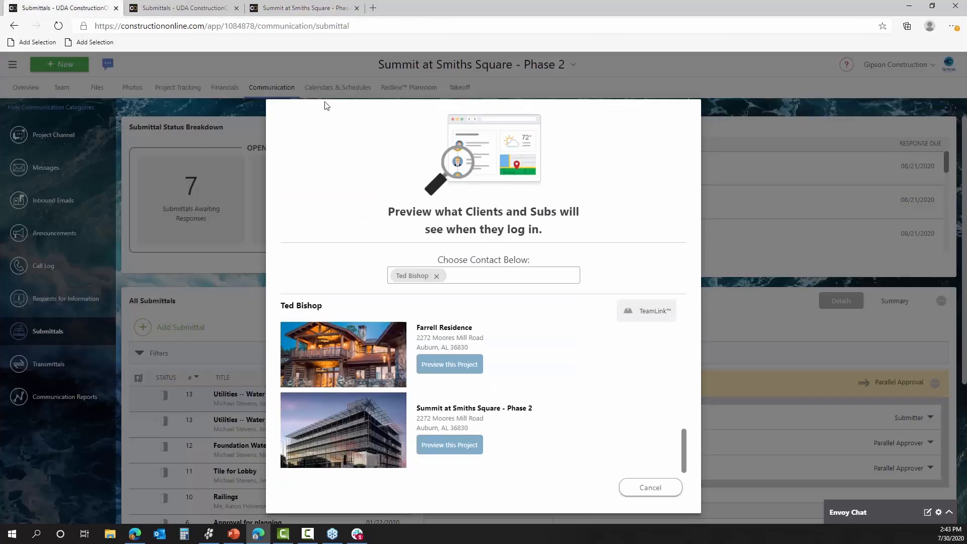
left_click(671, 493)
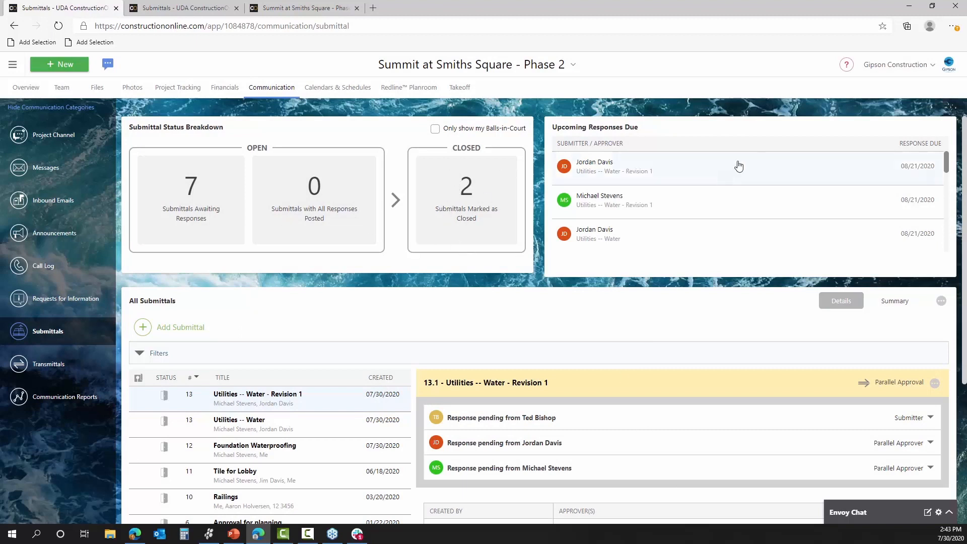
left_click(906, 70)
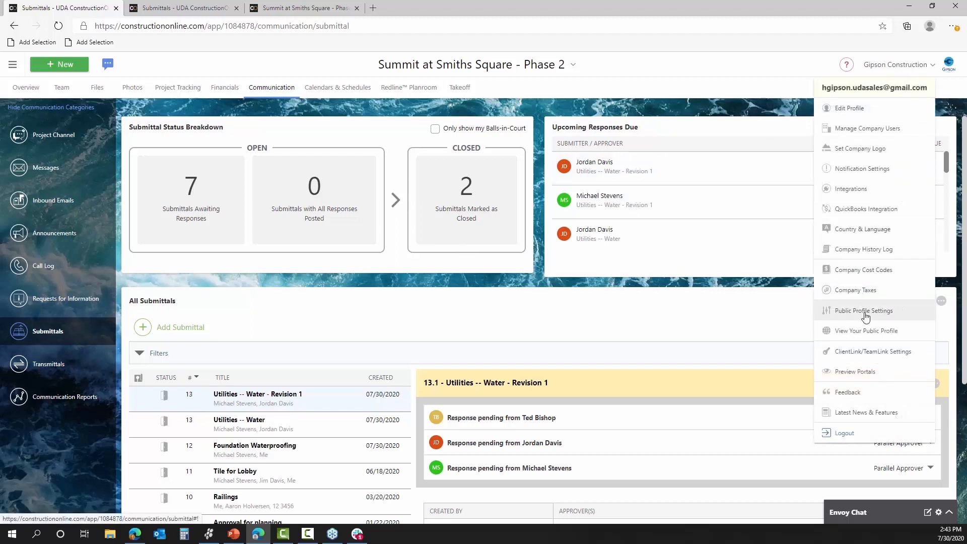
left_click(869, 353)
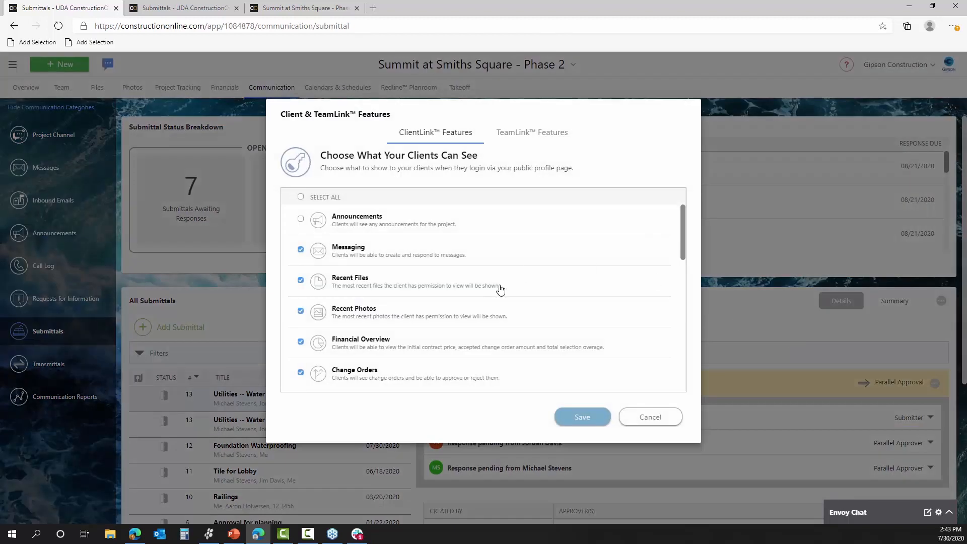
left_click(555, 133)
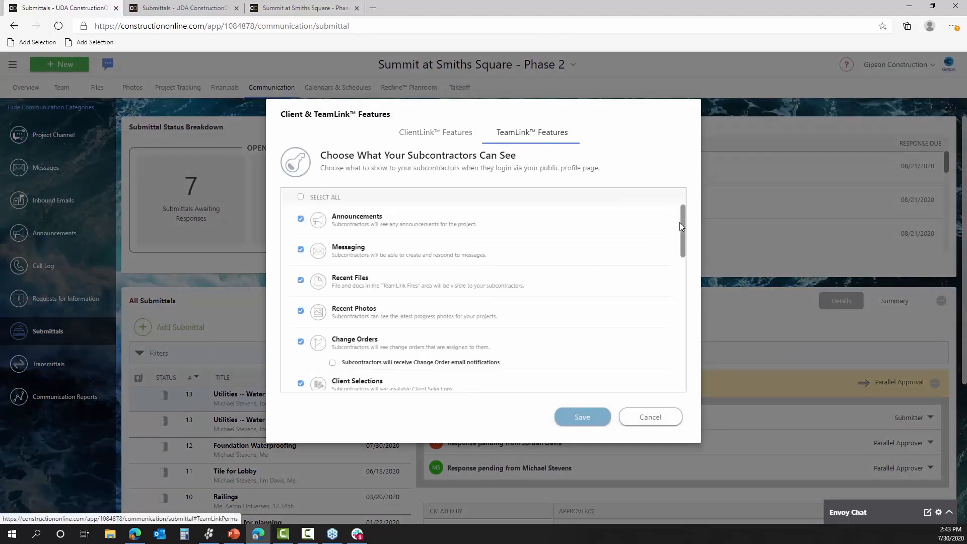
left_click_drag(681, 225, 670, 363)
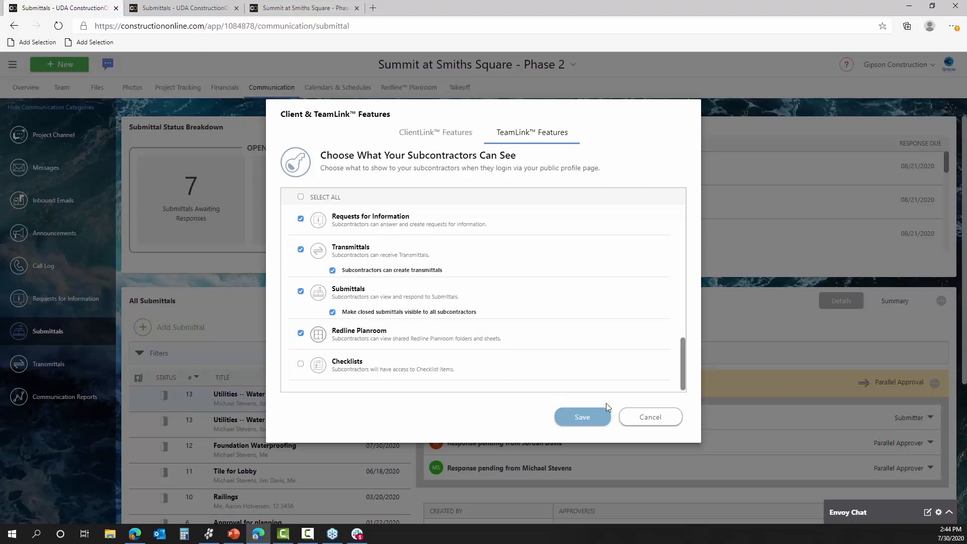
left_click(643, 417)
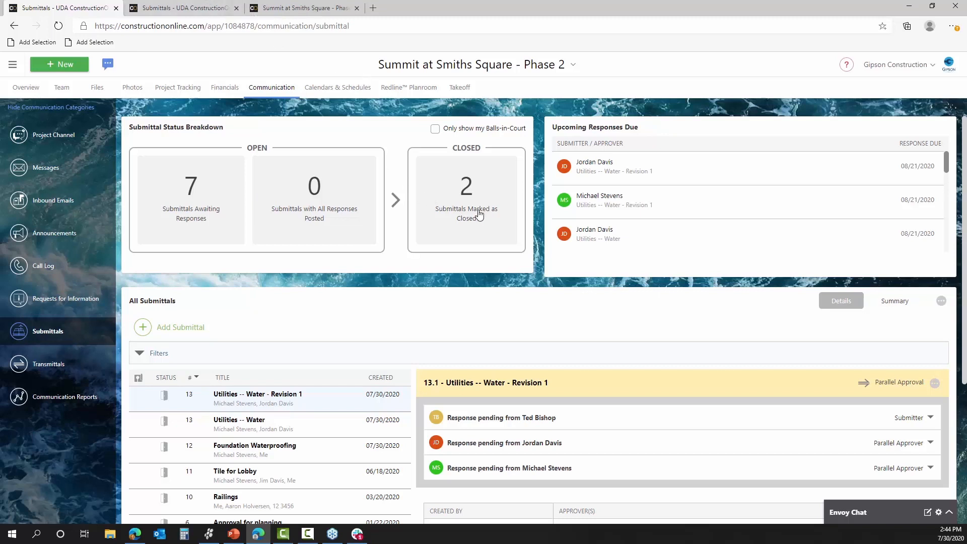
Step: Check the subcontractor's closed submittals and those awaiting responses in the portal preview
left_click(179, 6)
left_click(460, 189)
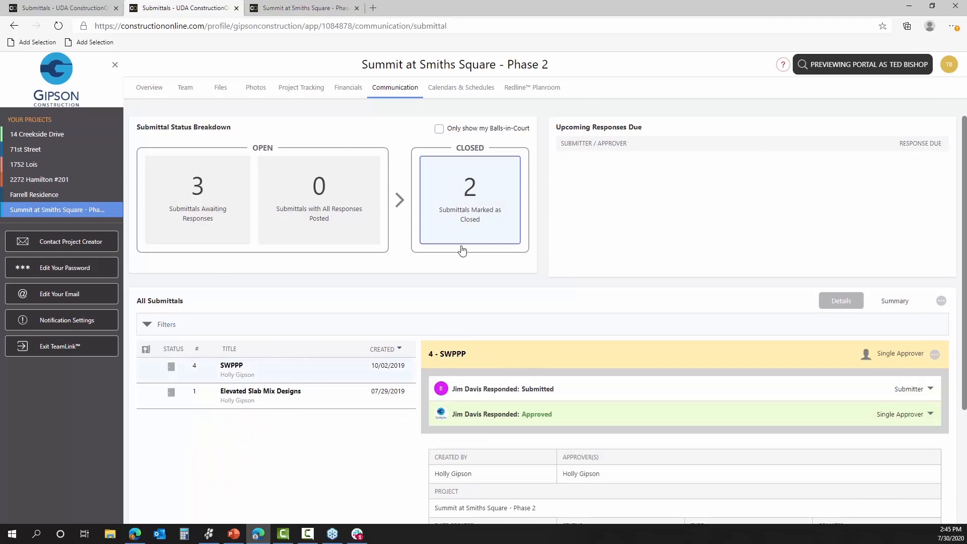
left_click(213, 216)
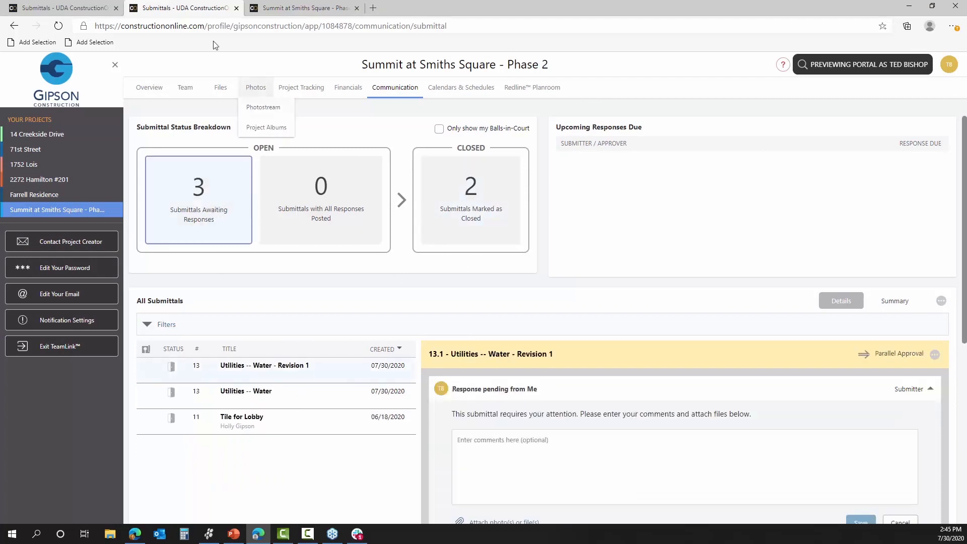
Step: Return to the main account's submittals and check the closed submittals and those awaiting responses
left_click(74, 5)
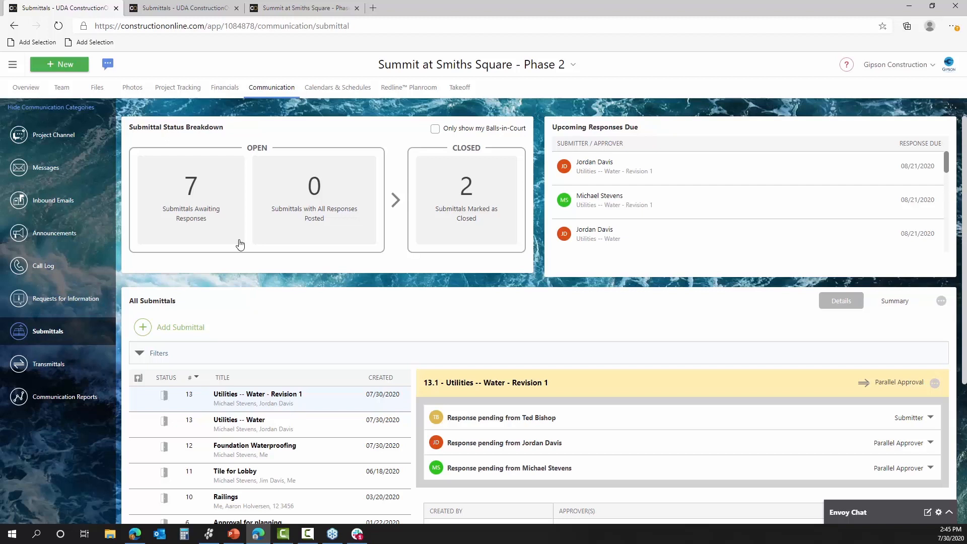
left_click(464, 201)
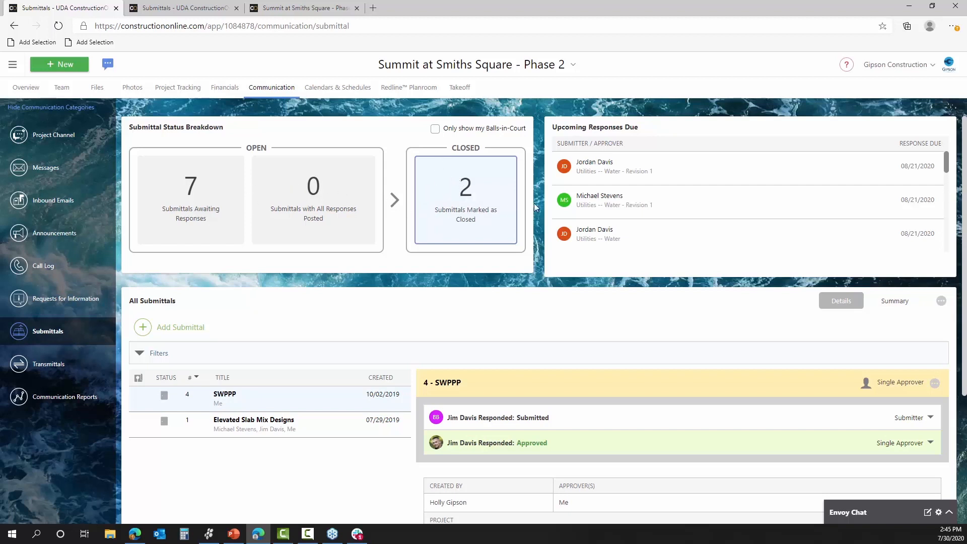
left_click(509, 184)
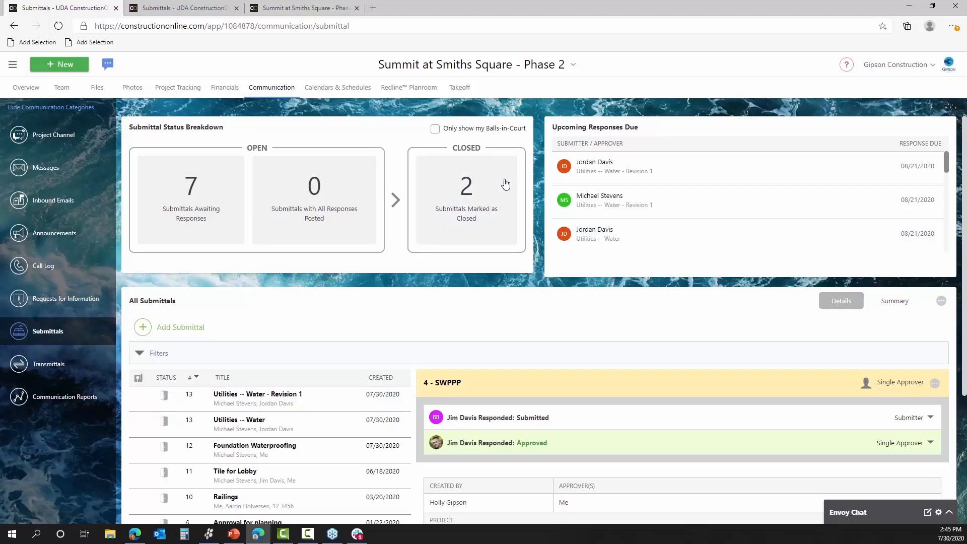
left_click(194, 186)
left_click(195, 188)
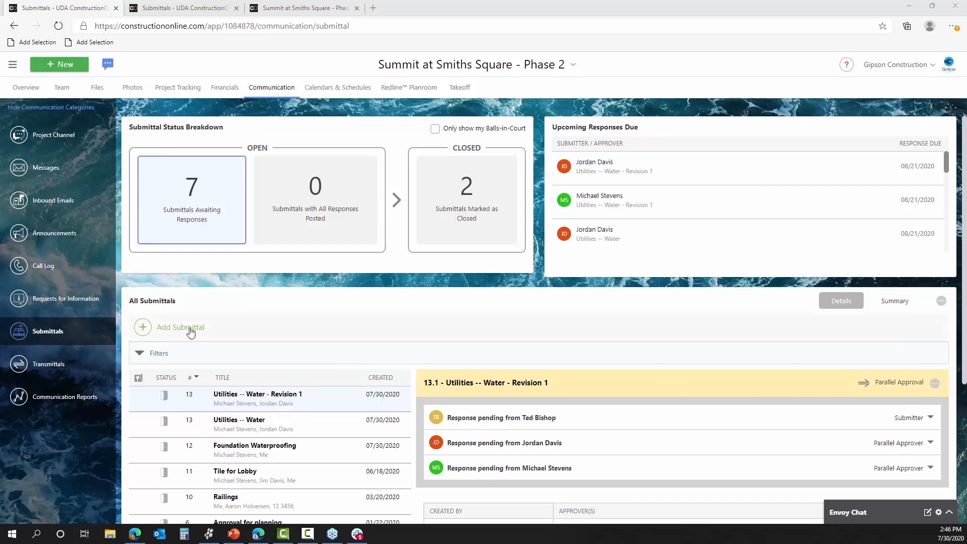
Step: Try filtering the submittals by the submitting subcontractor as approver, clear that filter, and collapse the filter options
left_click(144, 357)
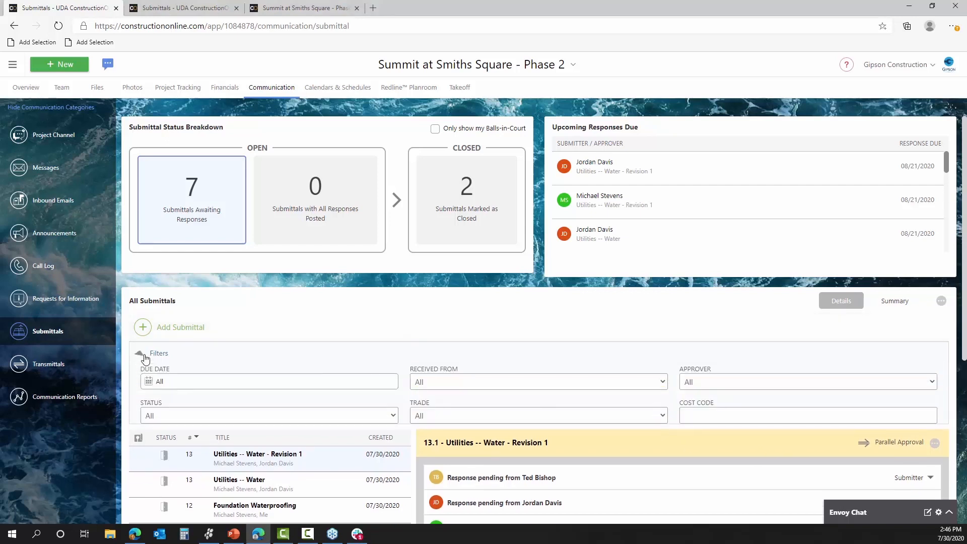
left_click(545, 383)
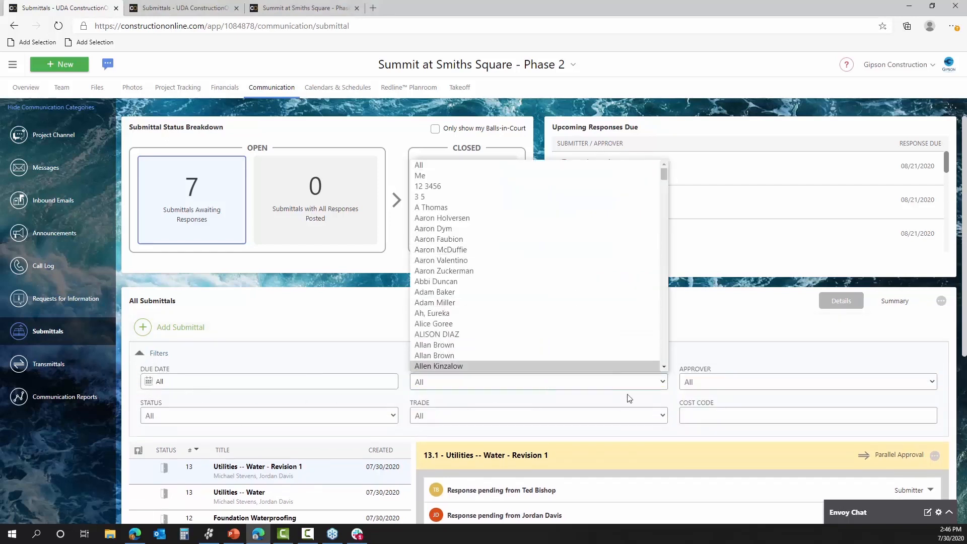
left_click(714, 387)
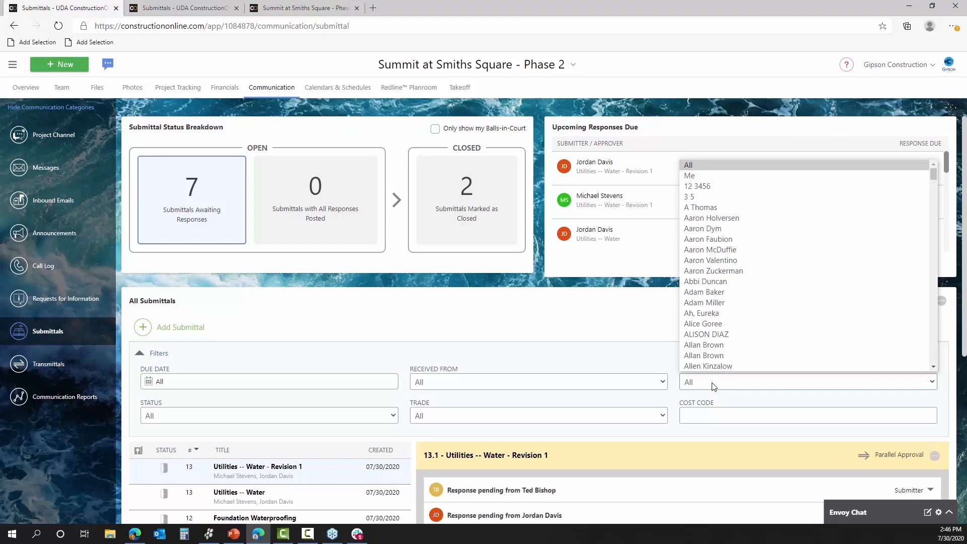
type("te")
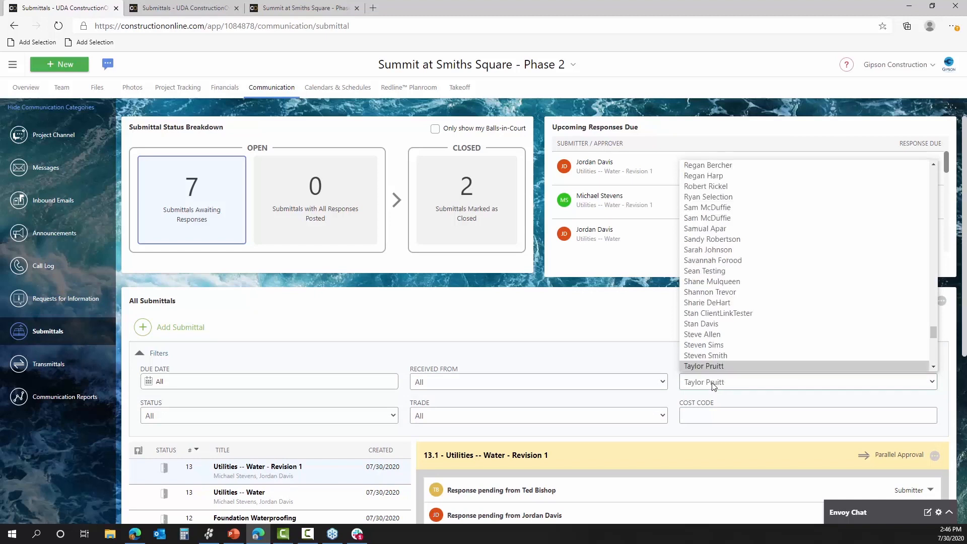
left_click(711, 369)
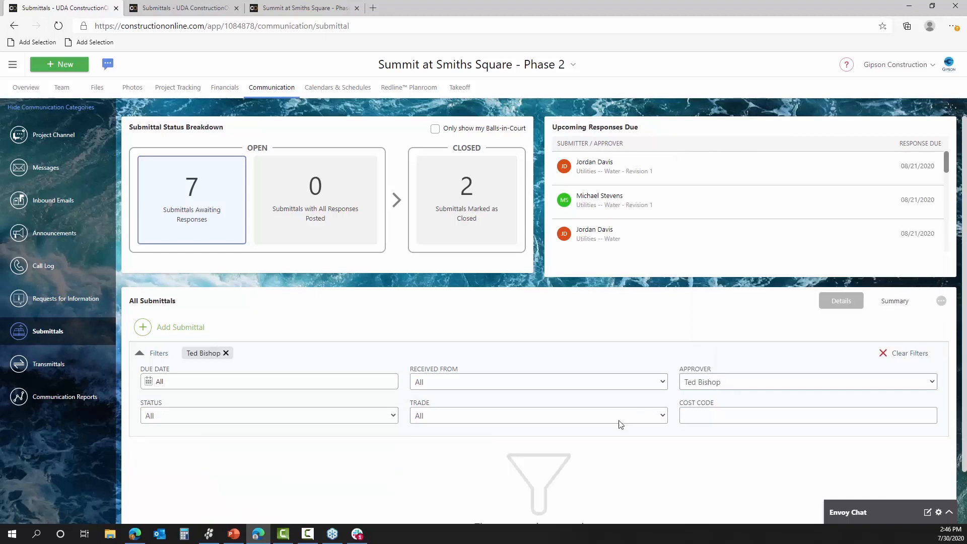
left_click(906, 355)
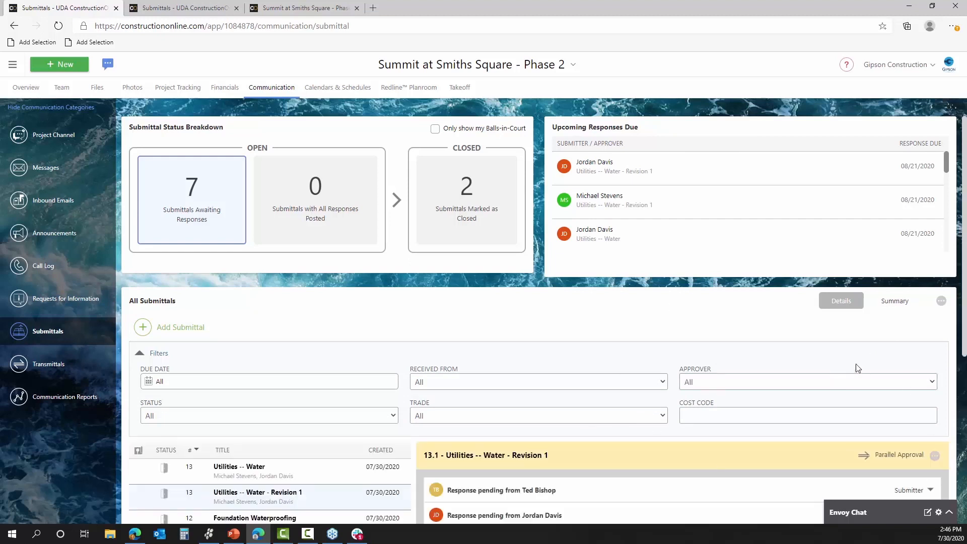
left_click(163, 354)
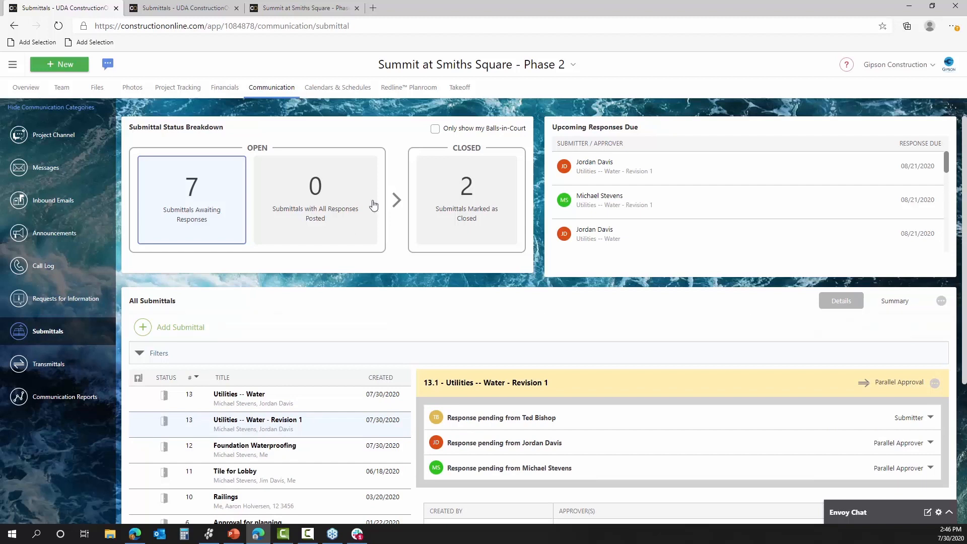
Step: Remove the awaiting-responses filter and check the submittals for the Electrical trade
left_click(230, 212)
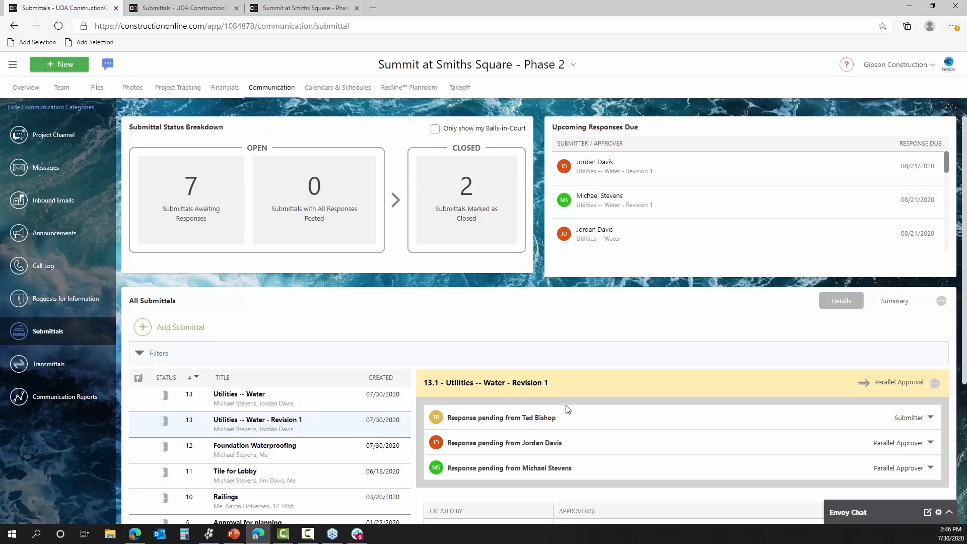
left_click(165, 358)
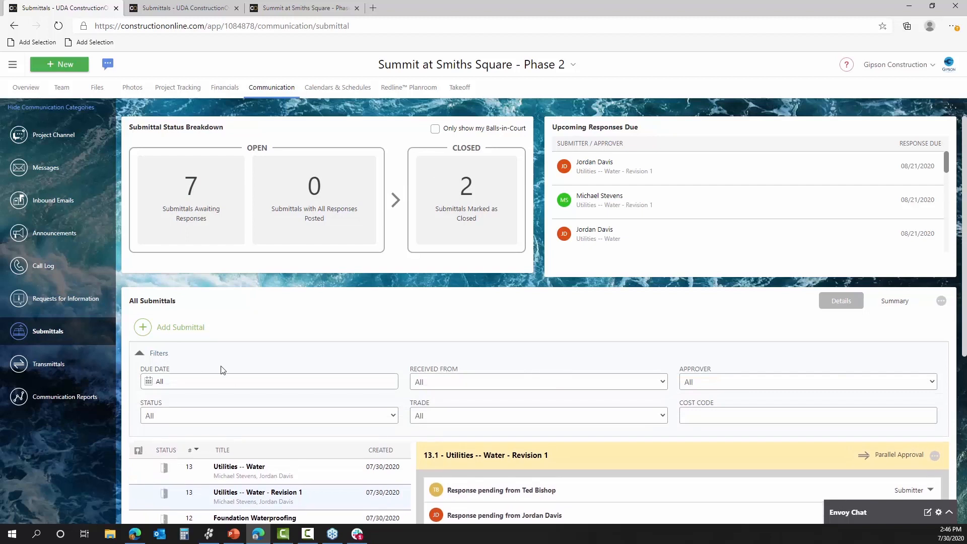
left_click(507, 423)
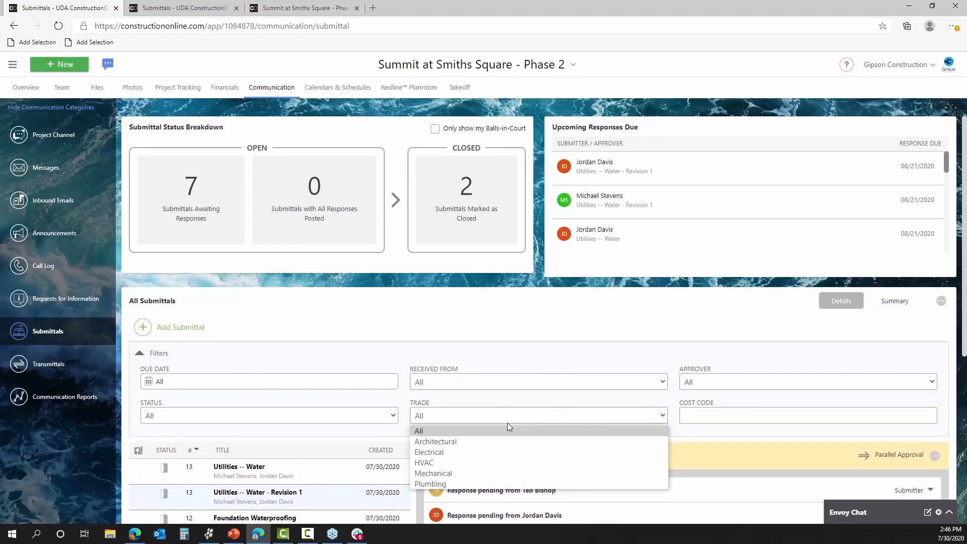
left_click(500, 453)
scroll(618, 413, "down", 4)
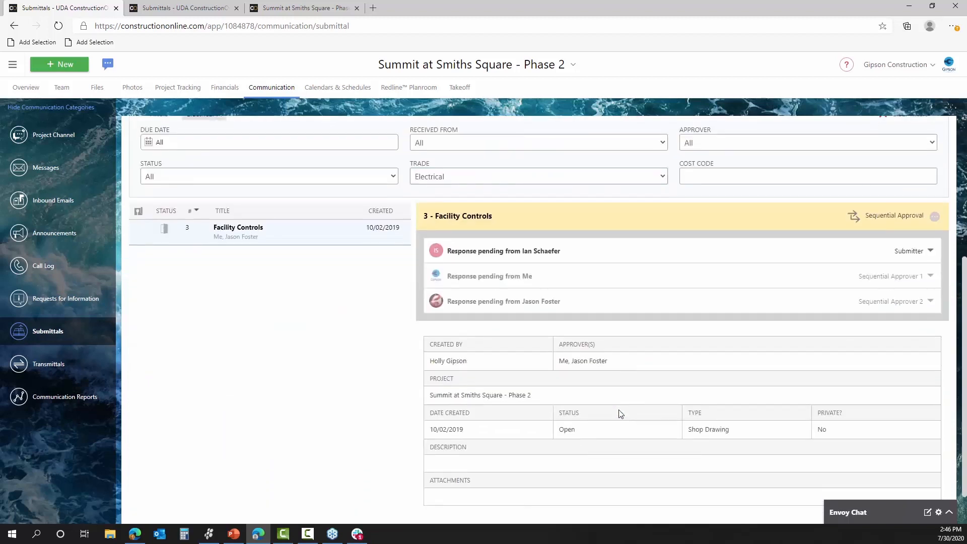
scroll(617, 412, "up", 4)
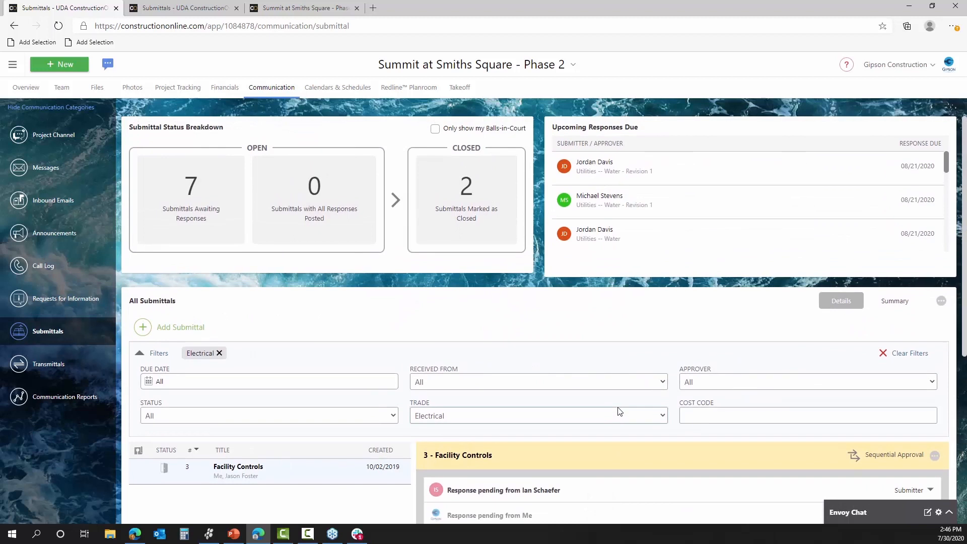
Step: Reset the trade filter to All and collapse the submittal filter options
left_click(499, 416)
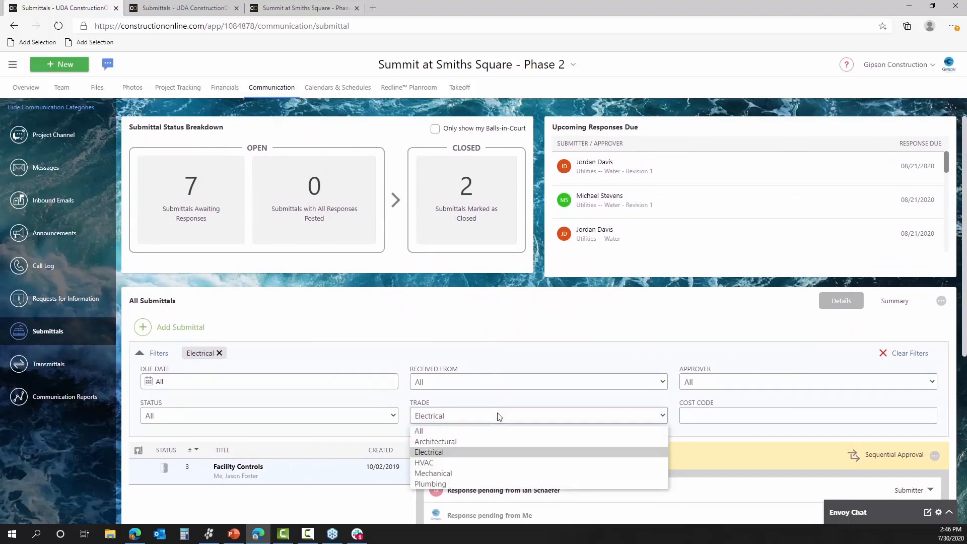
left_click(485, 428)
left_click(484, 421)
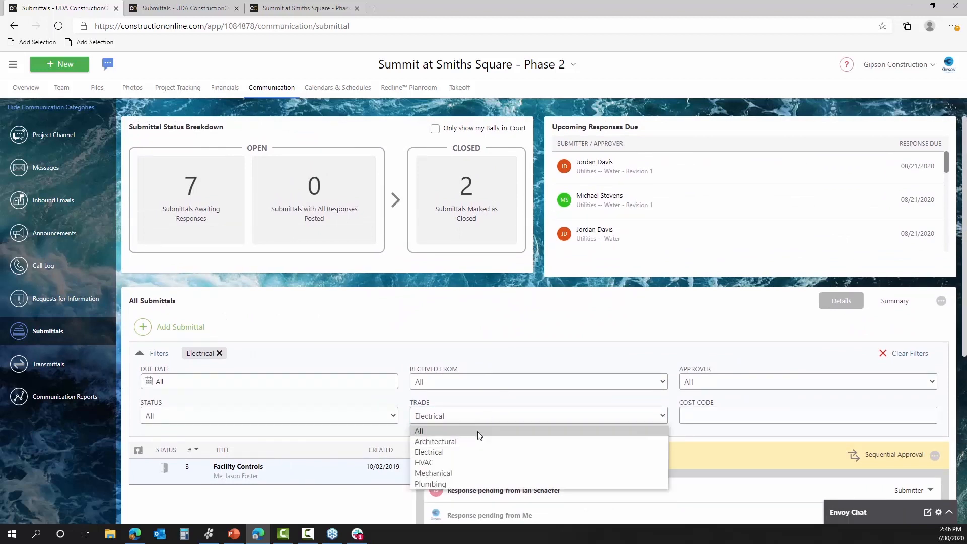
left_click(478, 431)
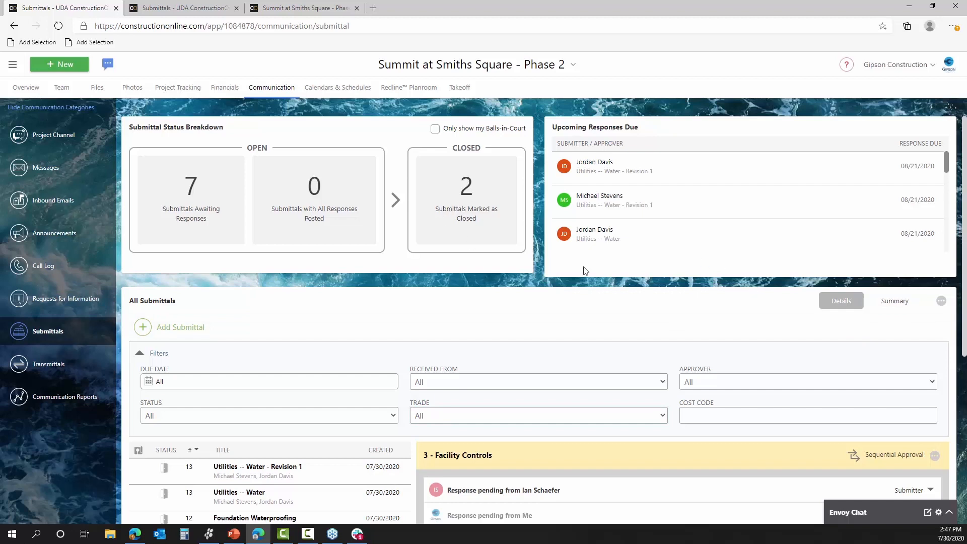
scroll(550, 298, "down", 3)
scroll(332, 273, "up", 1)
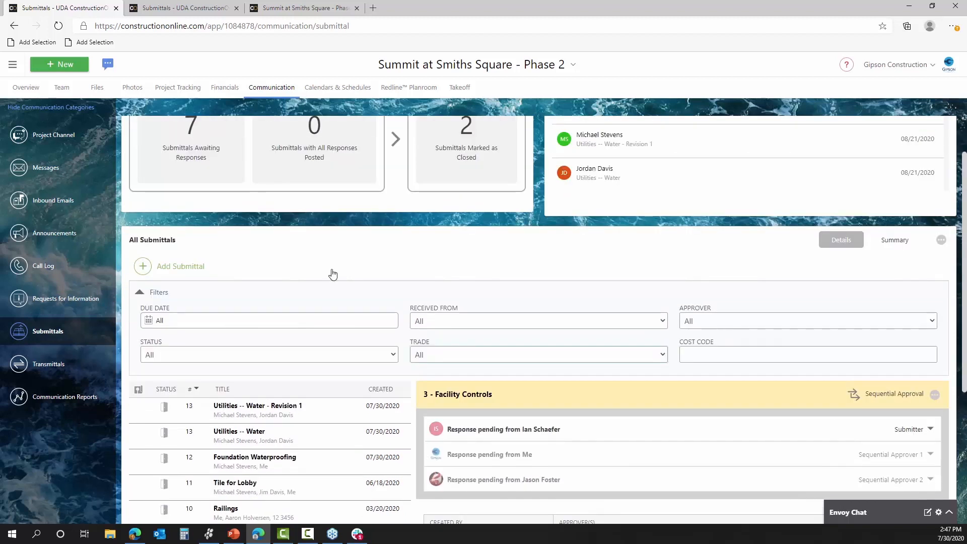
left_click(150, 294)
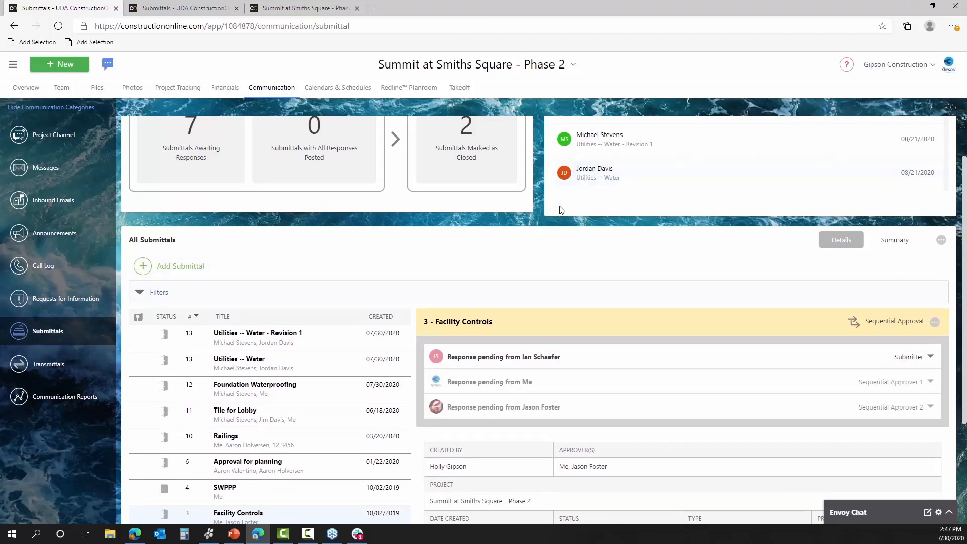
scroll(560, 210, "up", 1)
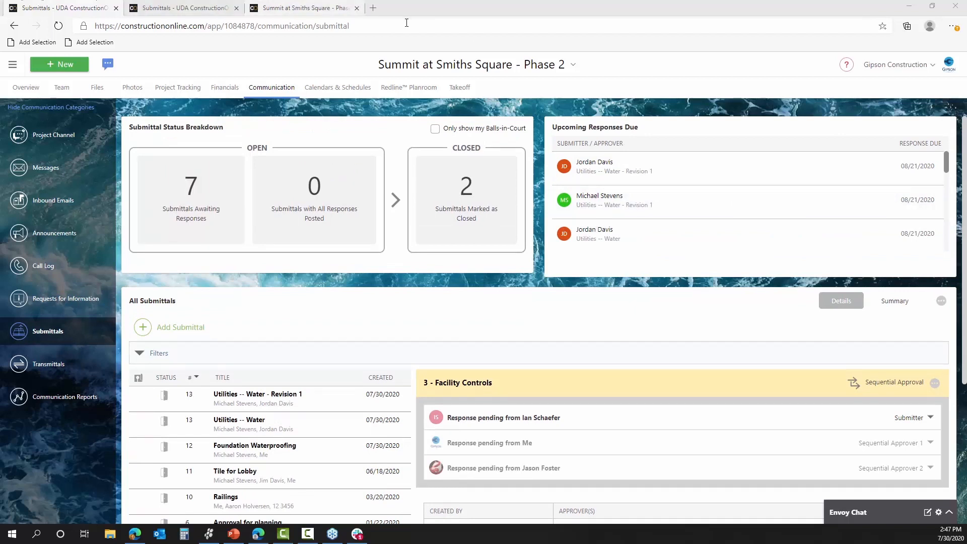
left_click(374, 9)
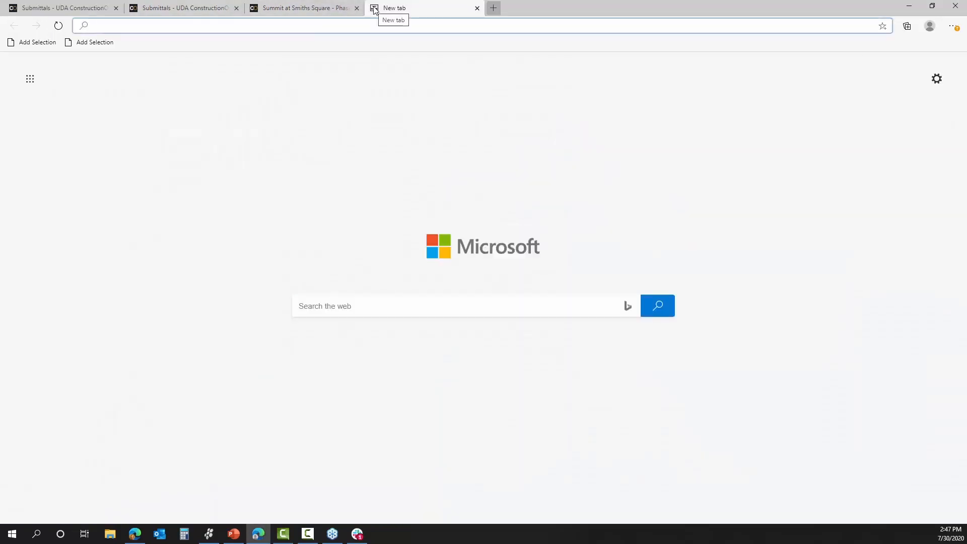
type("u")
key("Return")
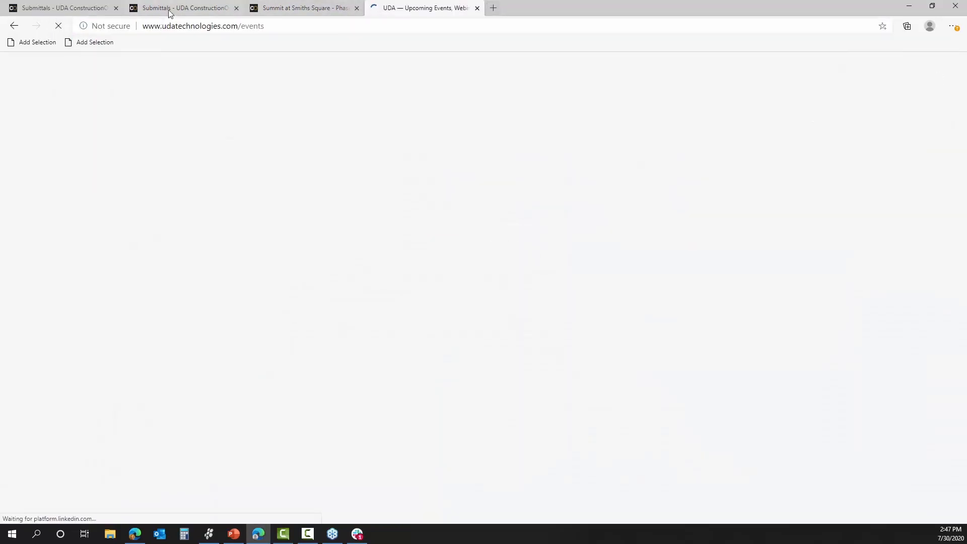
Step: Return to the main account's submittals and review the submitter and approver settings of Facility Controls without saving
left_click(61, 11)
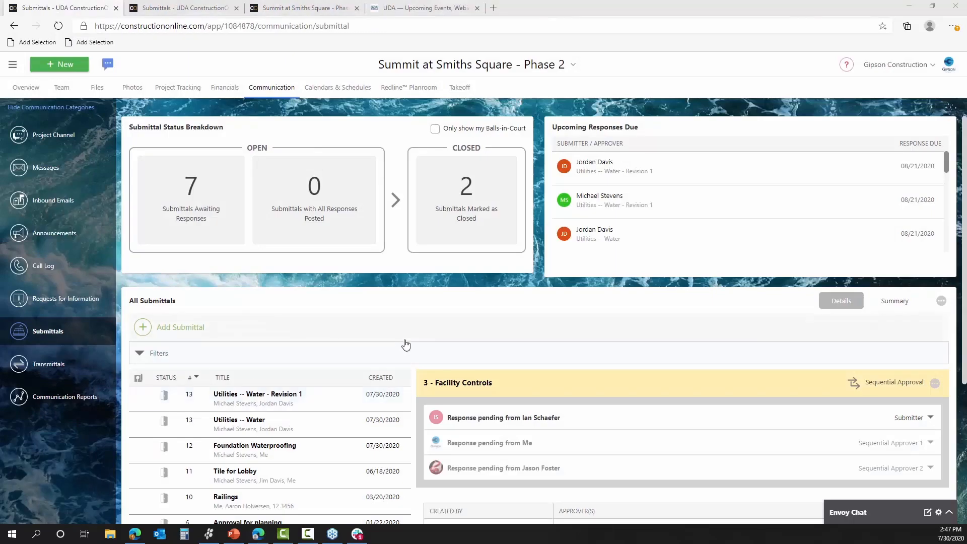
scroll(417, 395, "down", 2)
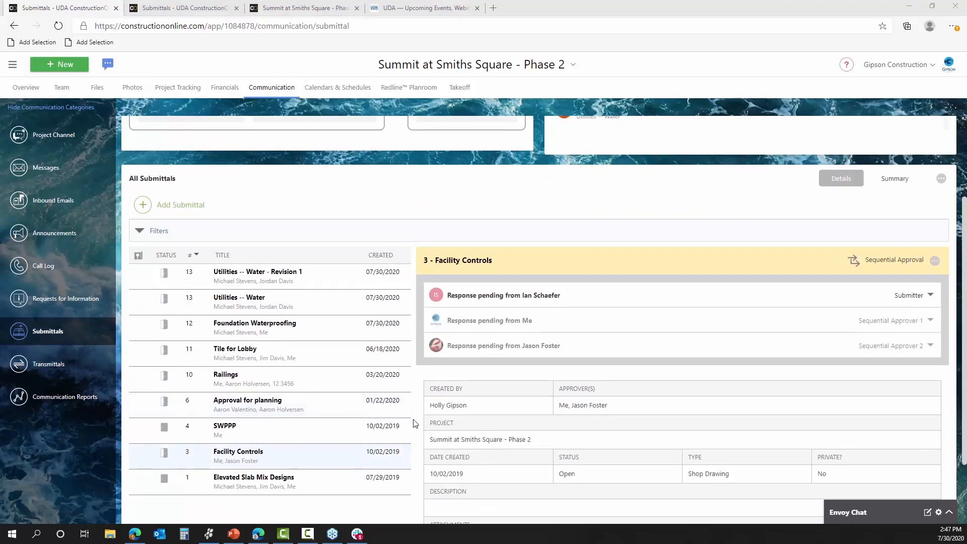
right_click(305, 458)
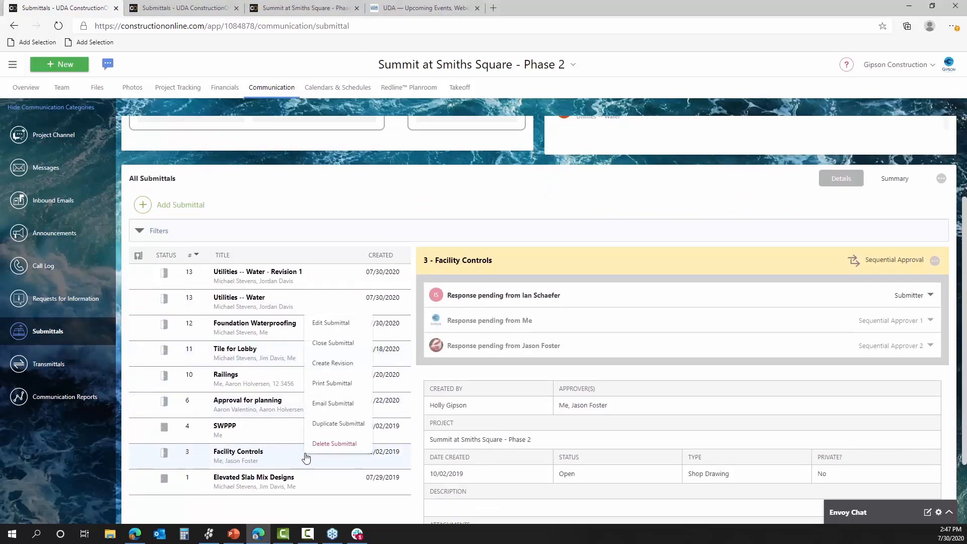
left_click(332, 326)
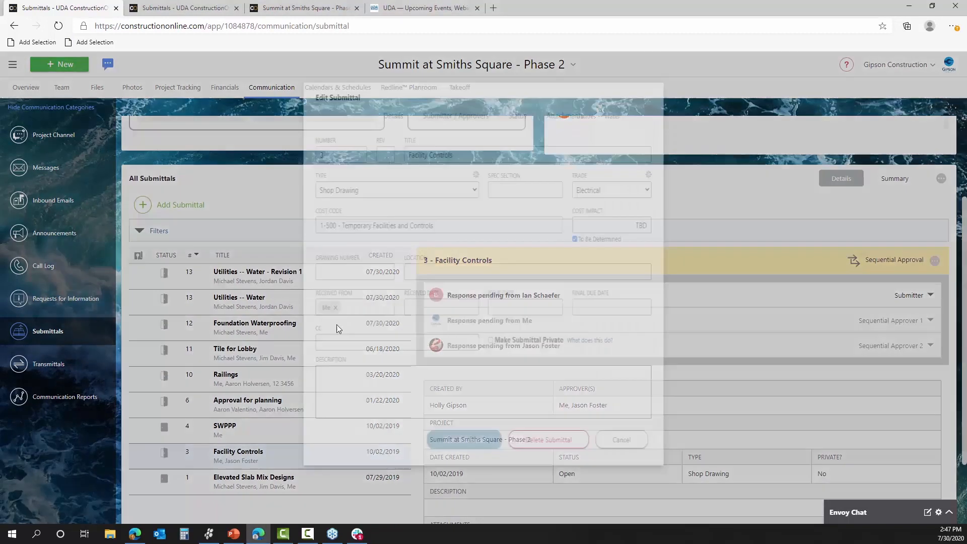
left_click(443, 134)
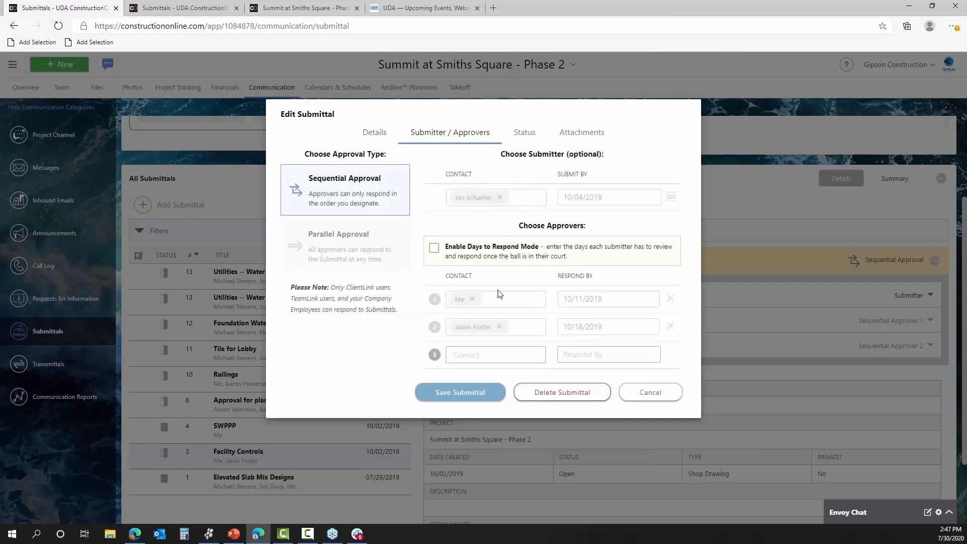
left_click(645, 394)
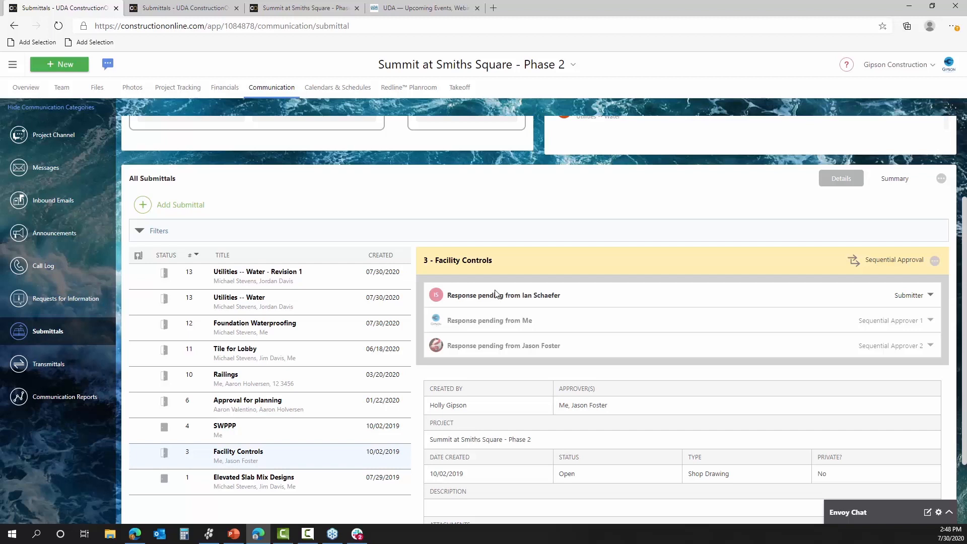
Step: Examine all project submittals in the summary view, including ball in court, responders and response dates
scroll(496, 294, "up", 3)
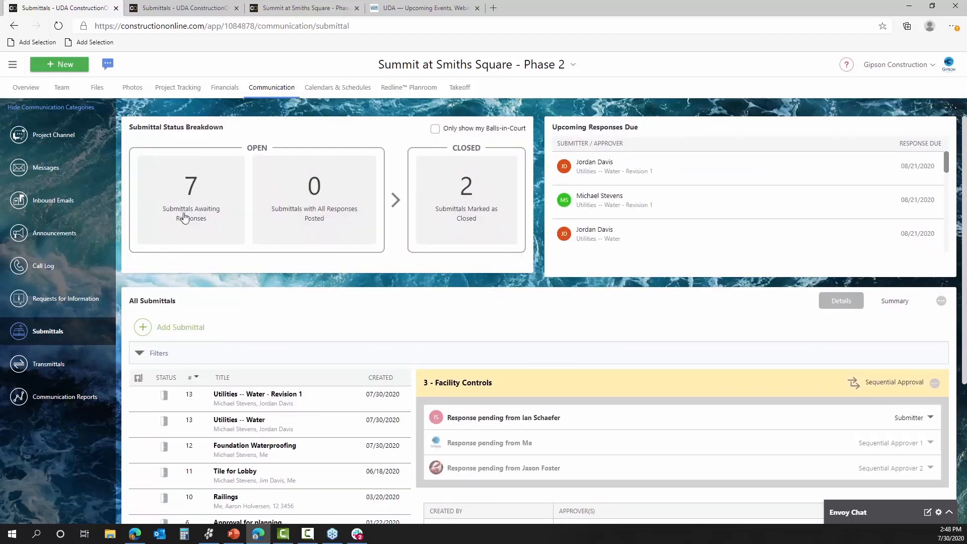
left_click(893, 305)
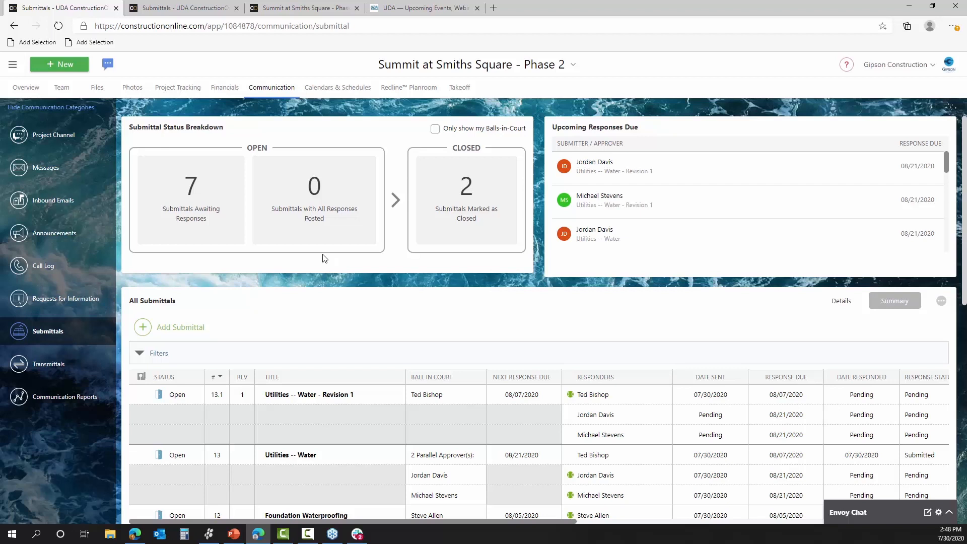
scroll(405, 310, "down", 2)
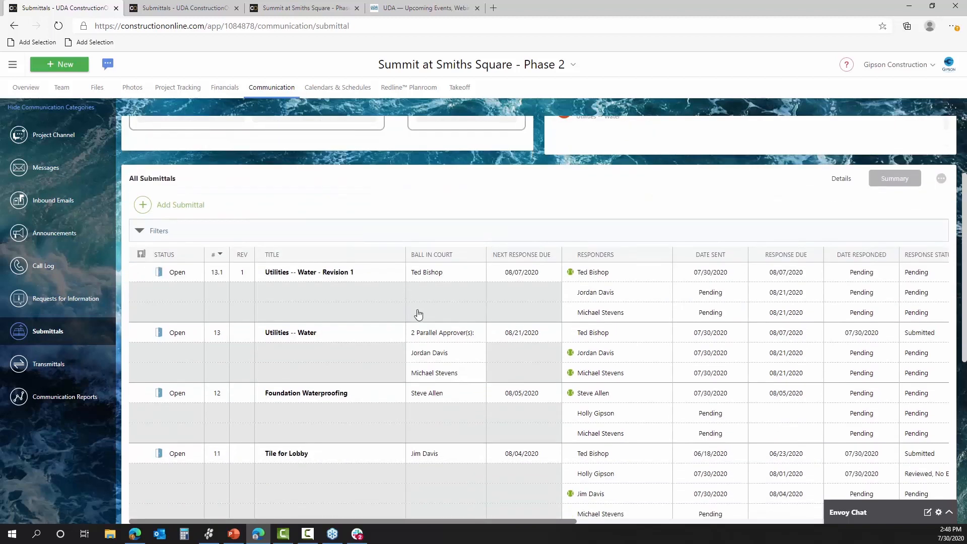
scroll(609, 339, "down", 2)
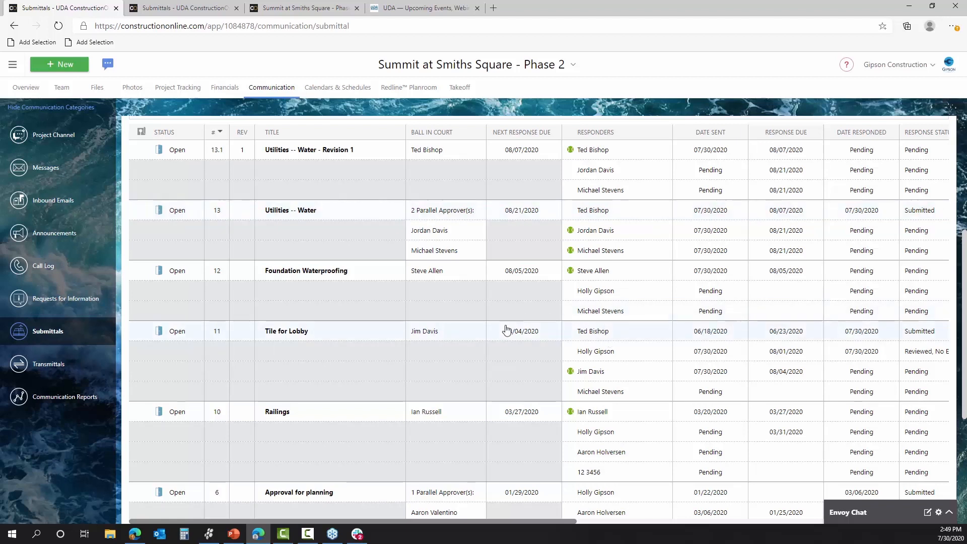
scroll(507, 330, "up", 5)
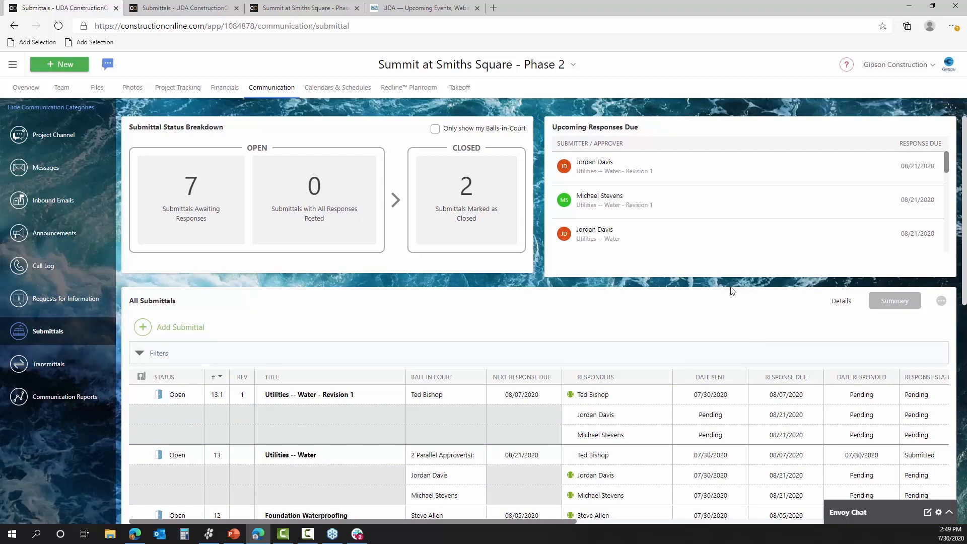
scroll(733, 292, "down", 3)
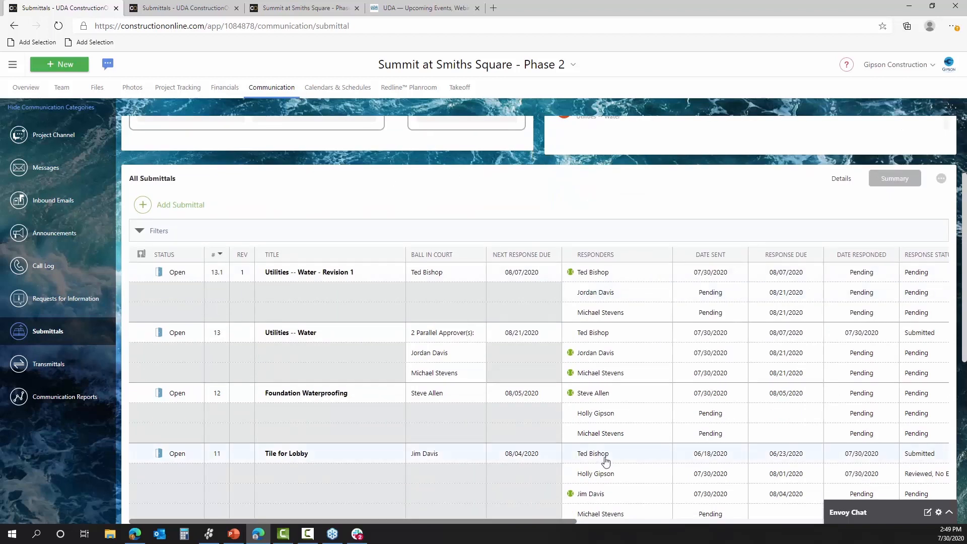
scroll(587, 422, "up", 3)
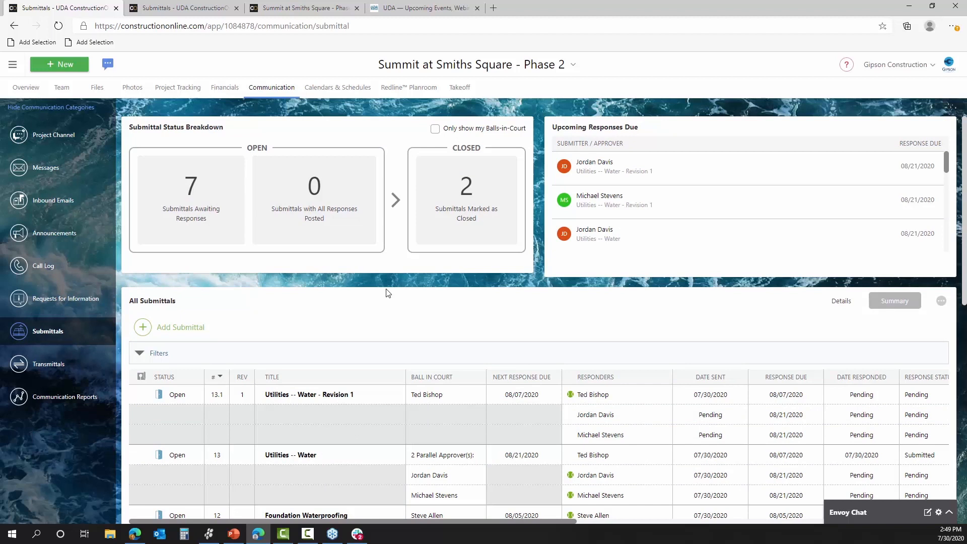
Step: Switch to the open UDA Technologies events page and review the Upcoming Webinars section
left_click(423, 8)
scroll(619, 280, "down", 8)
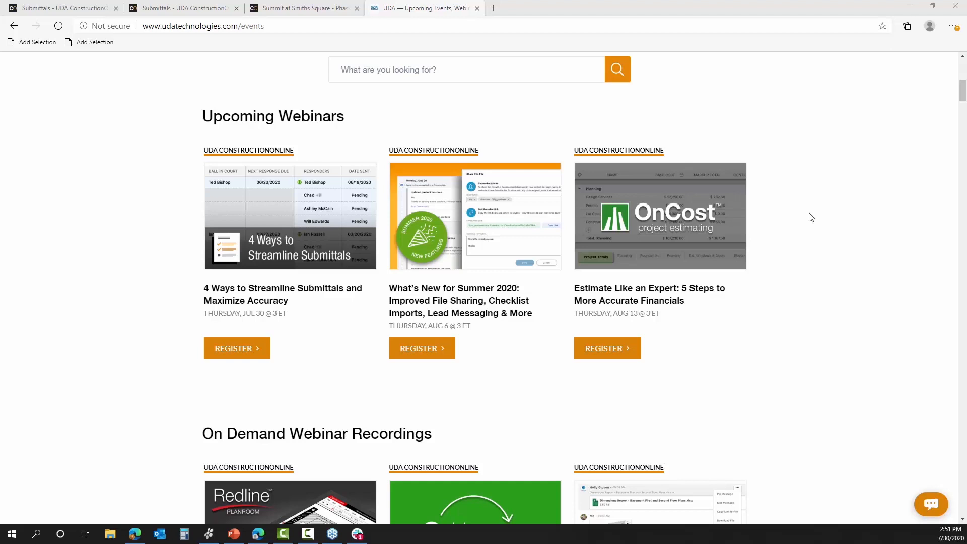
scroll(807, 260, "up", 3)
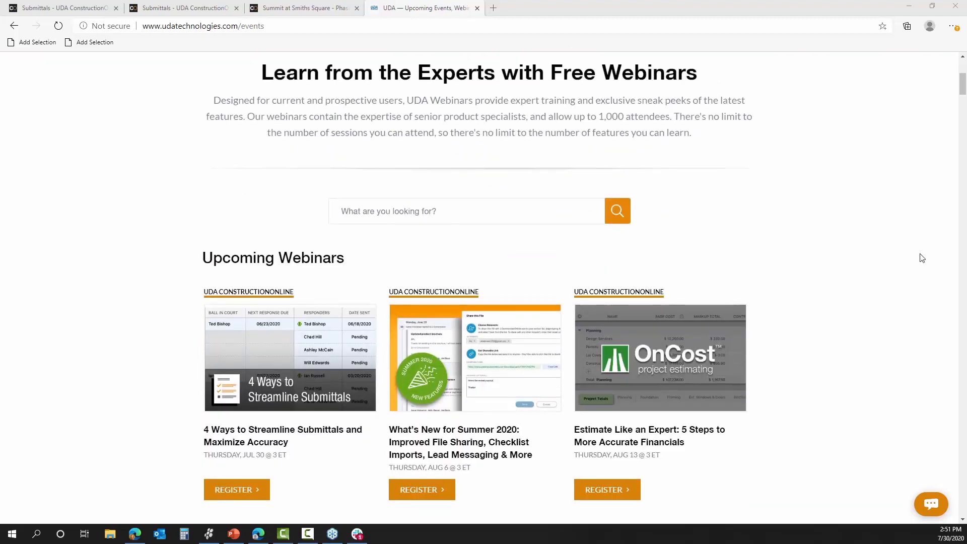